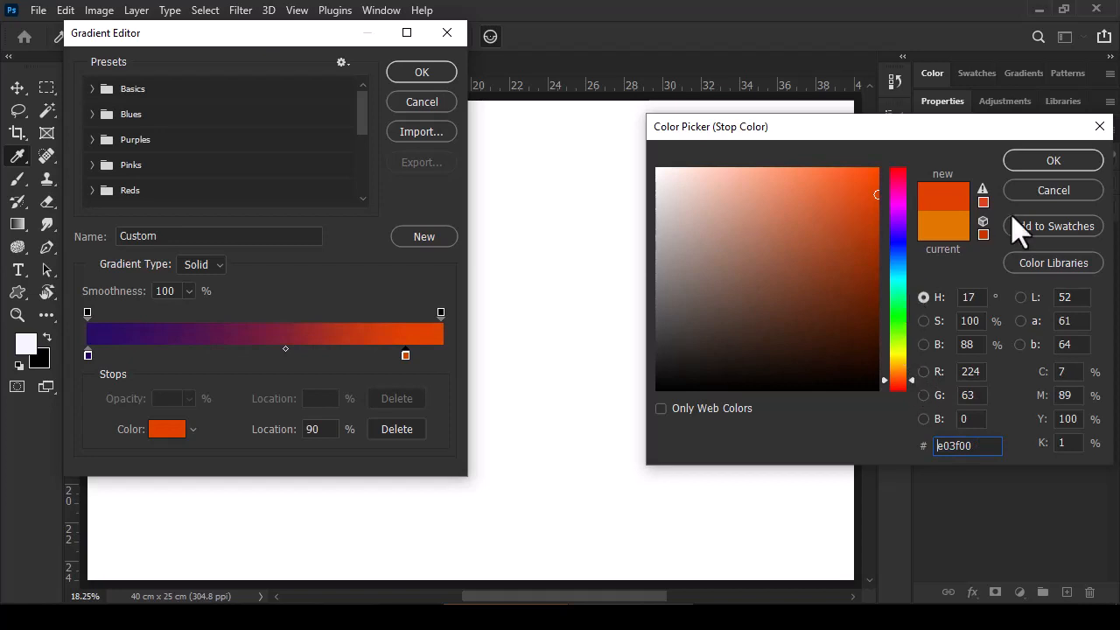
Step: Set the gradient's orange stop to #ff4800 and shift the midpoint between the two color stops slightly toward orange
{"action": "left_click_drag", "start_coordinate": [877, 191], "coordinate": [880, 168]}
{"action": "left_click", "coordinate": [1053, 161]}
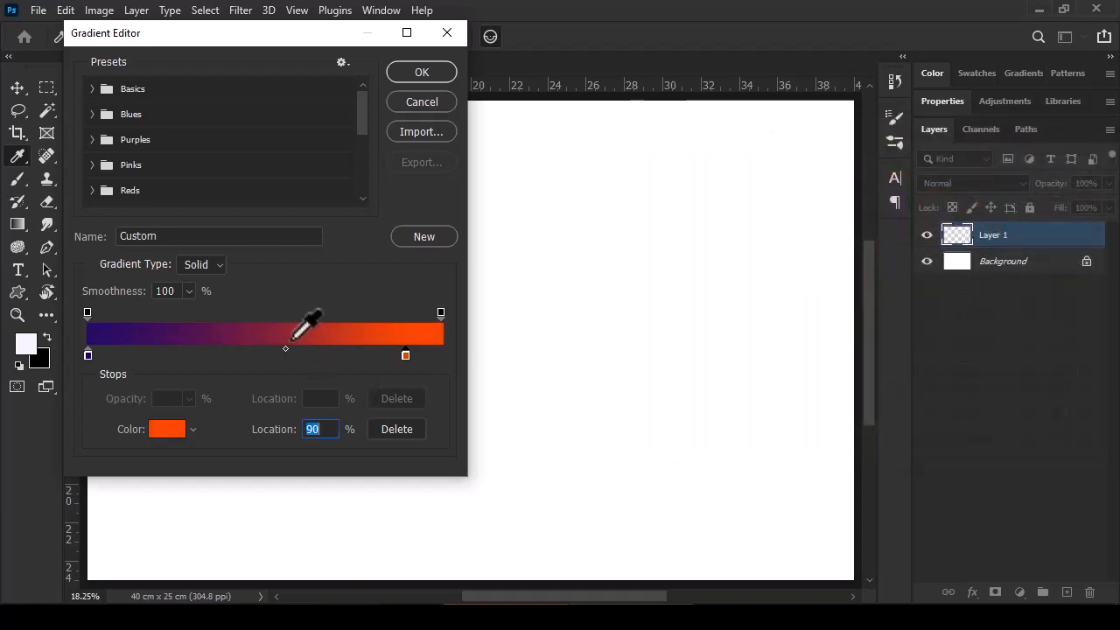
{"action": "left_click", "coordinate": [286, 349]}
{"action": "left_click", "coordinate": [420, 73]}
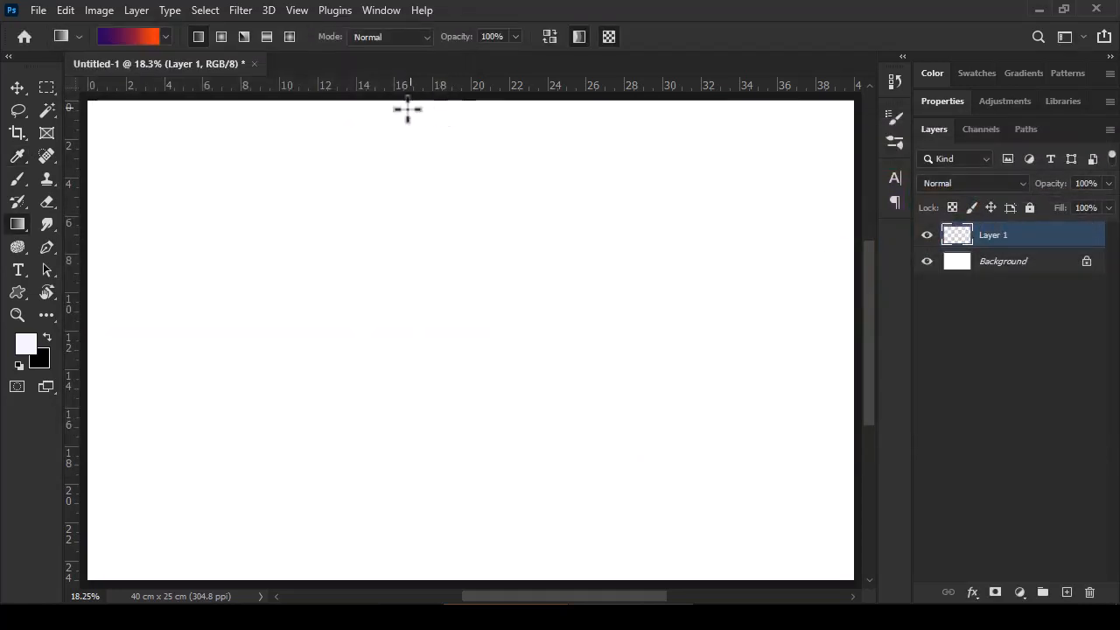
Step: Fill Layer 1 with the vertical linear gradient, purple at the canvas top and orange at the bottom, ending the final stroke below the canvas
{"action": "left_click_drag", "start_coordinate": [435, 102], "coordinate": [432, 577]}
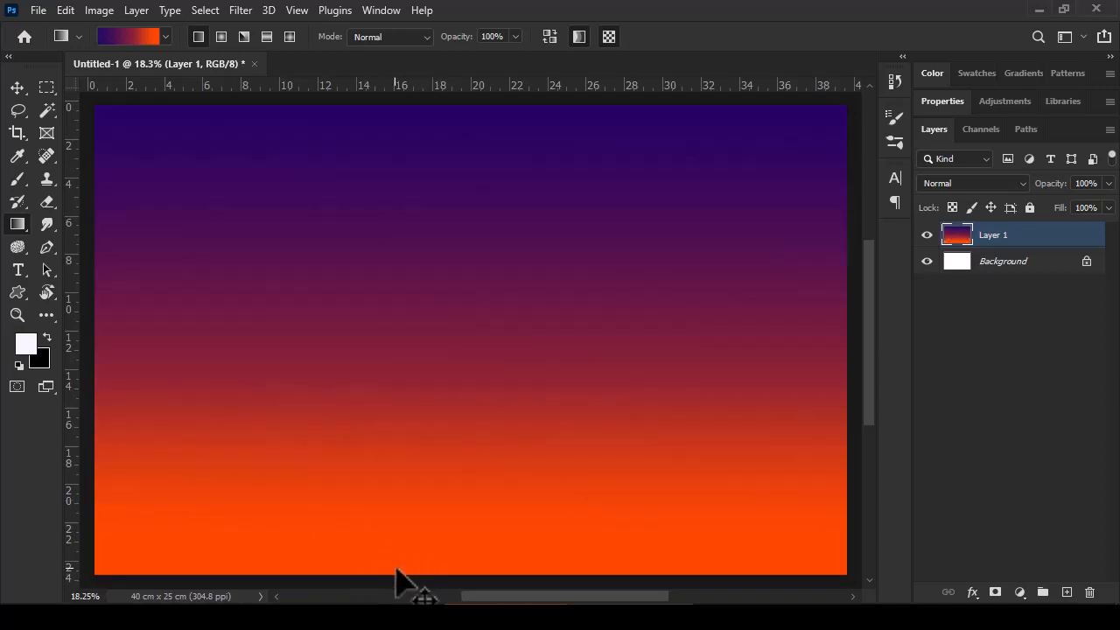
{"action": "key", "text": "ctrl+minus"}
{"action": "key", "text": "ctrl+minus"}
{"action": "left_click_drag", "start_coordinate": [476, 392], "coordinate": [468, 567]}
Step: Add a new layer and make a full-width rectangular selection about 7.5 cm high along the canvas's bottom edge
{"action": "left_click", "coordinate": [1064, 592]}
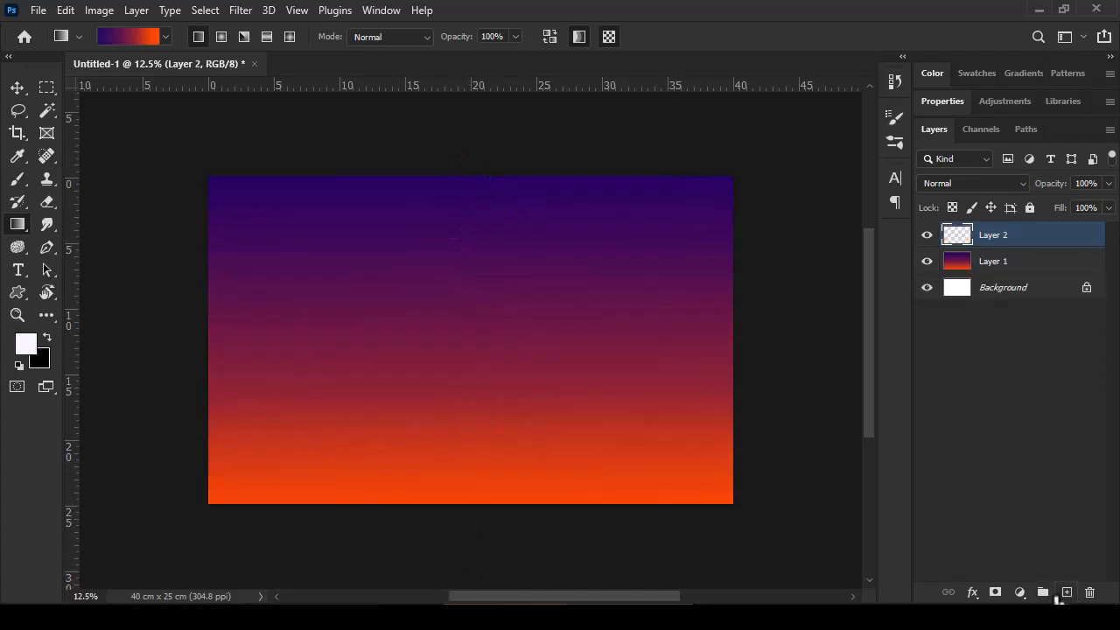
{"action": "left_click", "coordinate": [47, 86]}
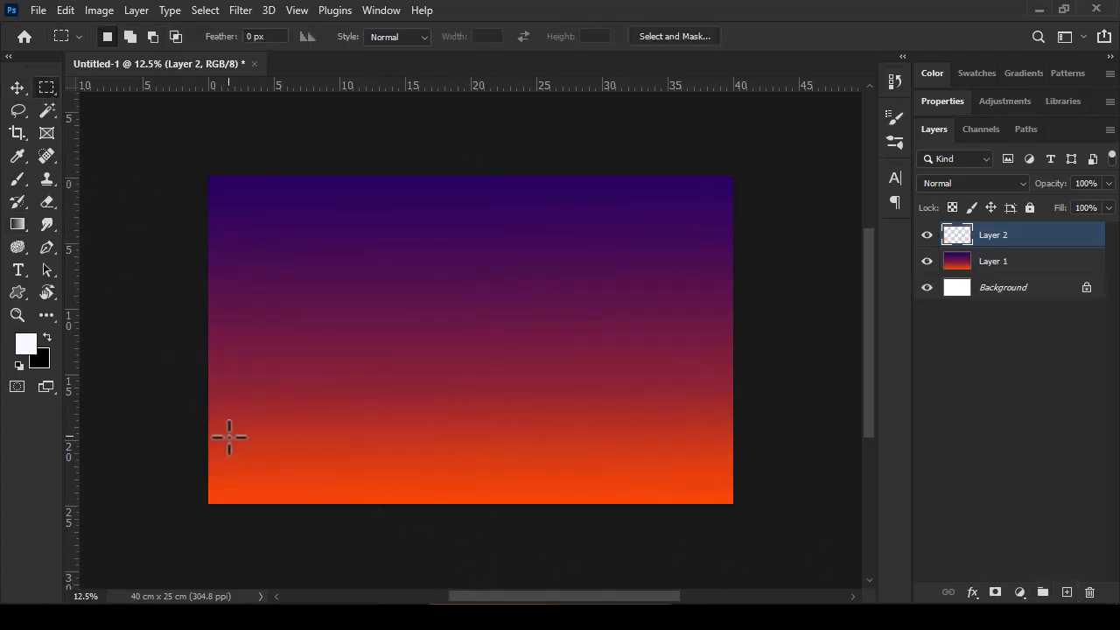
{"action": "left_click_drag", "start_coordinate": [208, 407], "coordinate": [733, 513]}
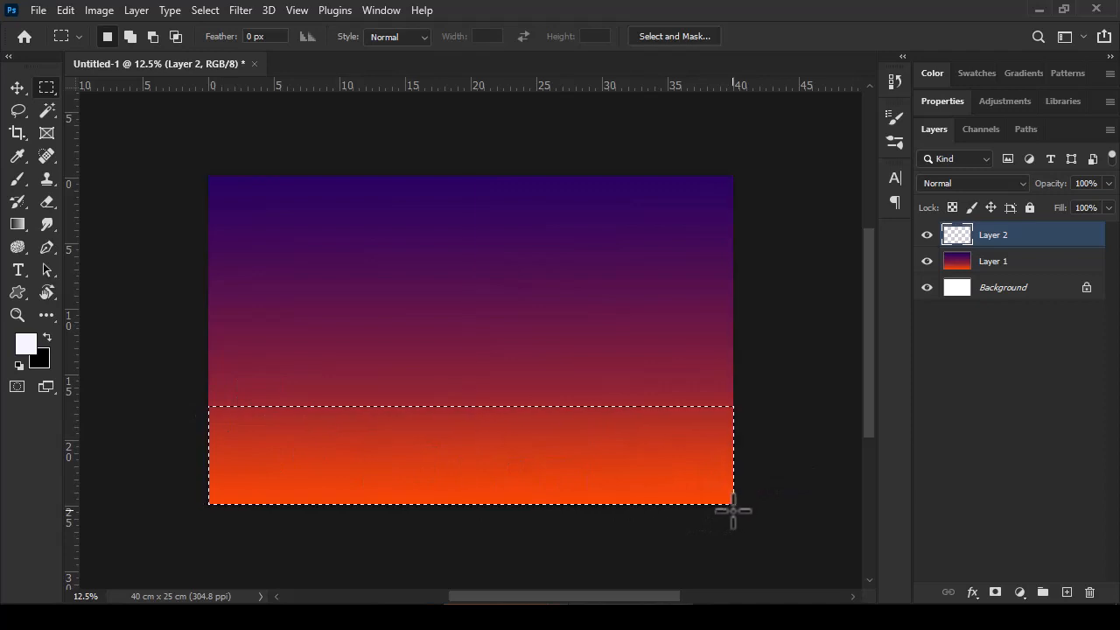
Step: Edit the Gradient tool's gradient, changing the orange color stop to yellow #ffb400
{"action": "left_click", "coordinate": [18, 224]}
{"action": "left_click", "coordinate": [135, 37]}
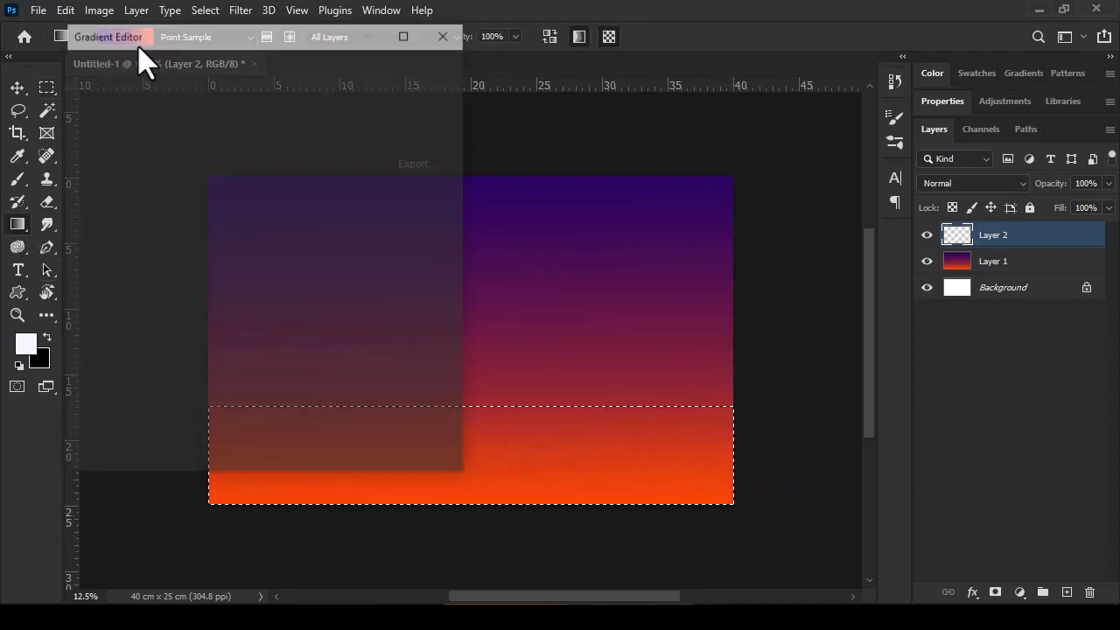
{"action": "left_click", "coordinate": [405, 355]}
{"action": "left_click", "coordinate": [167, 429]}
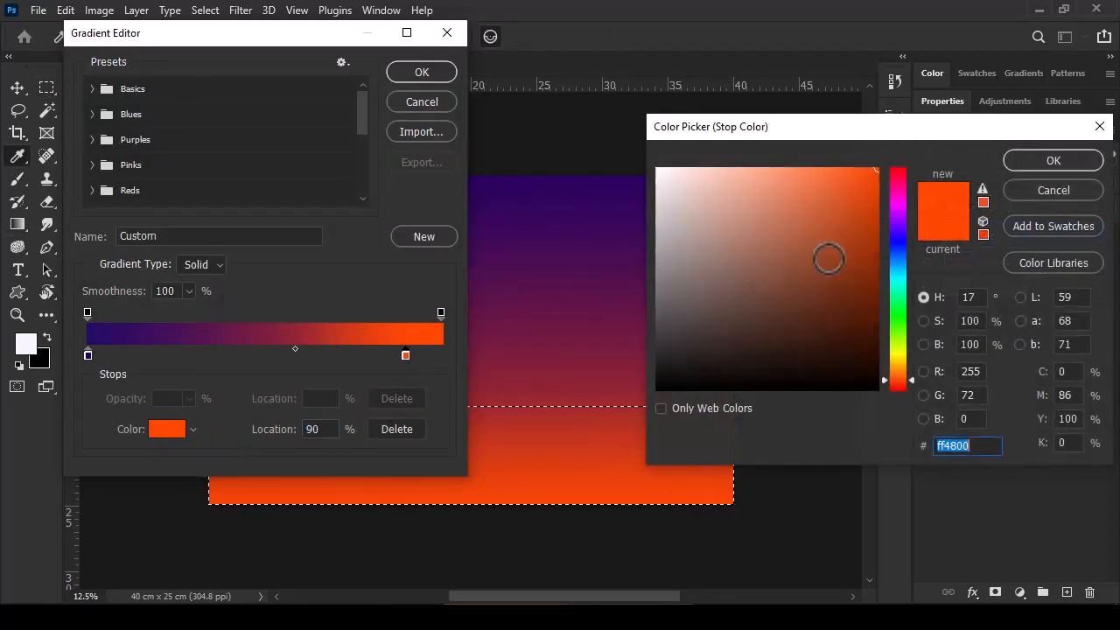
{"action": "left_click_drag", "start_coordinate": [910, 379], "coordinate": [909, 364]}
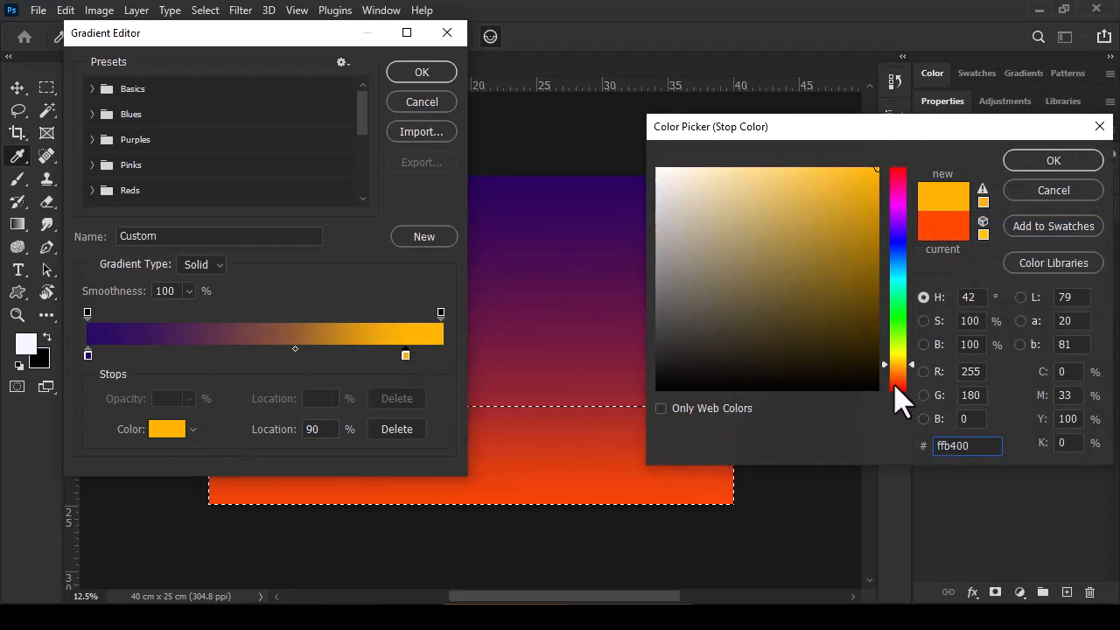
{"action": "left_click", "coordinate": [1041, 163]}
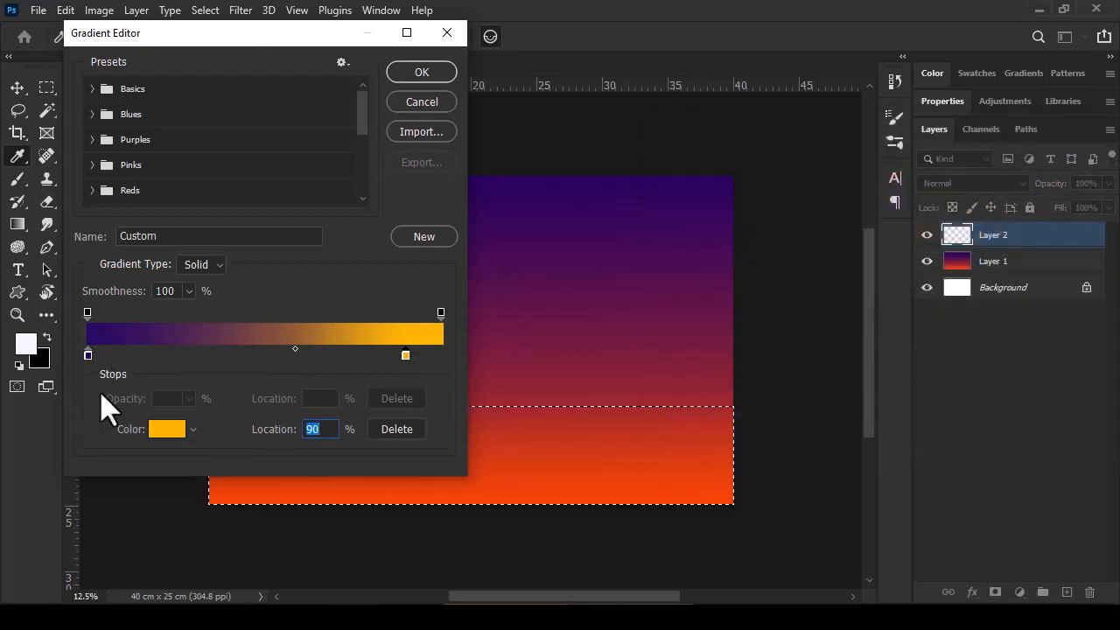
Step: Change the gradient's dark purple color stop to the brighter purple #4e019c
{"action": "double_click", "coordinate": [86, 355]}
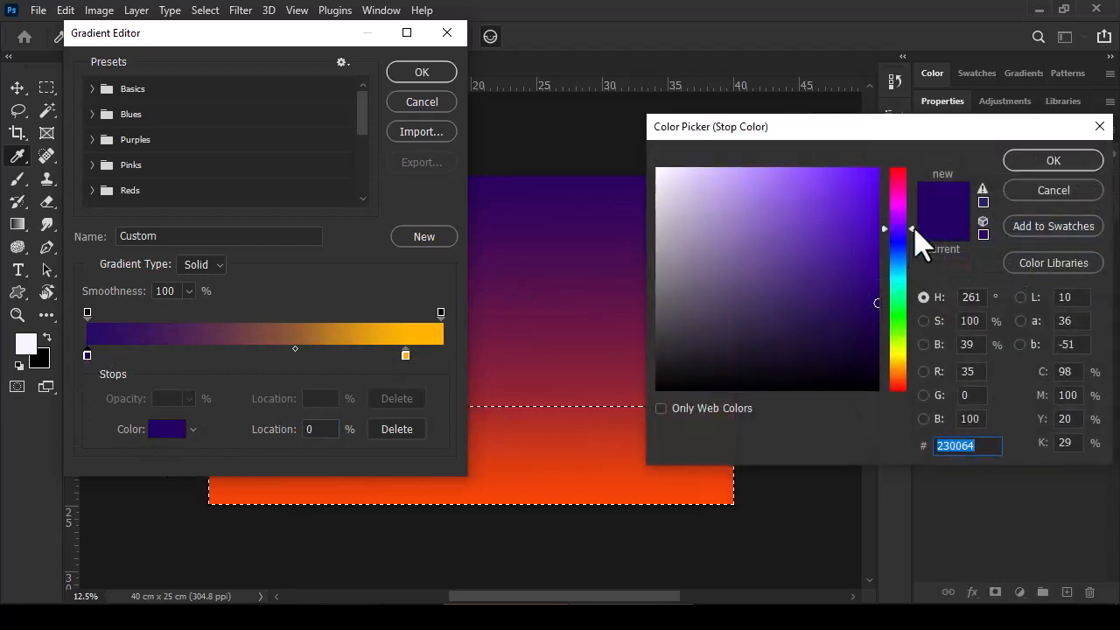
{"action": "left_click_drag", "start_coordinate": [911, 227], "coordinate": [912, 232]}
{"action": "left_click_drag", "start_coordinate": [876, 266], "coordinate": [912, 223]}
{"action": "left_click", "coordinate": [916, 233]}
{"action": "left_click", "coordinate": [876, 254]}
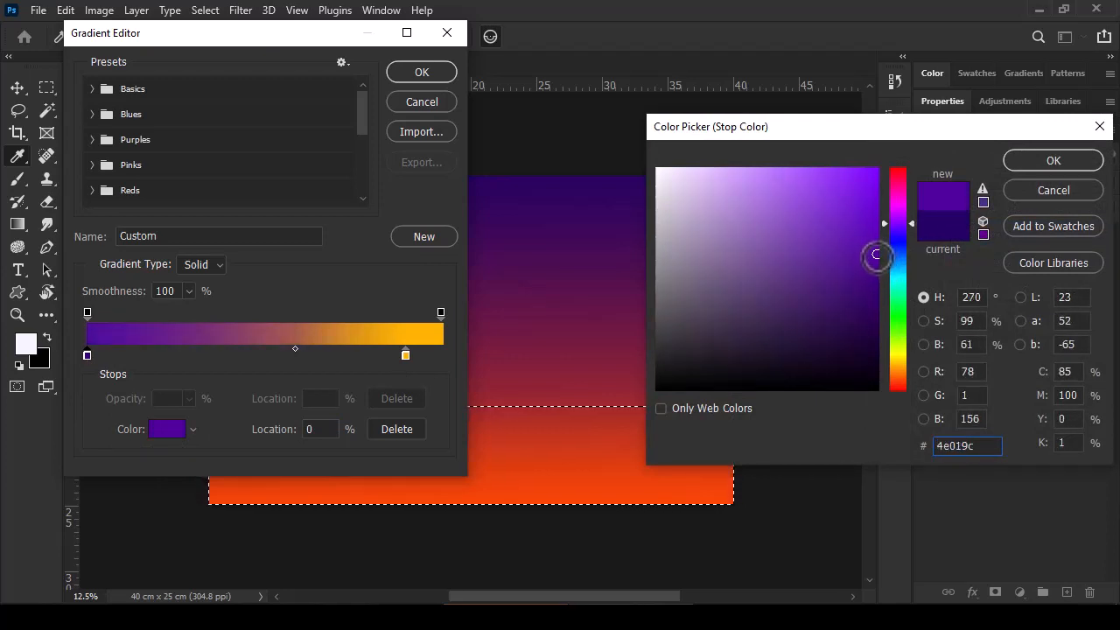
{"action": "left_click", "coordinate": [1021, 168]}
Step: Move the gradient midpoint to 59% and fill the selected strip vertically, purple at its bottom to yellow at its top
{"action": "left_click_drag", "start_coordinate": [294, 349], "coordinate": [282, 349]}
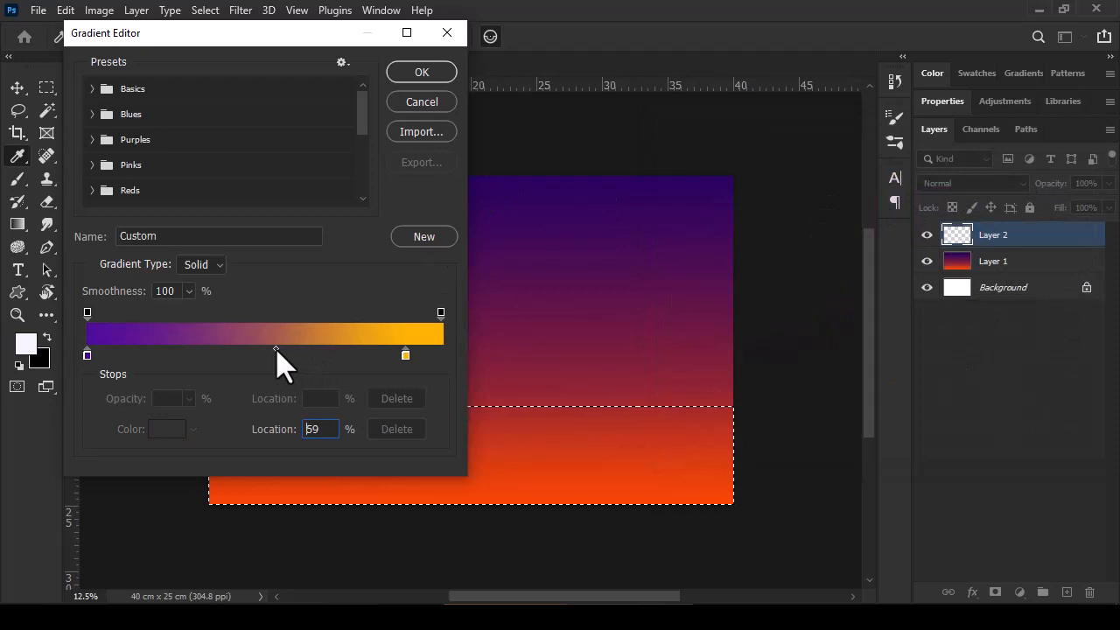
{"action": "left_click", "coordinate": [429, 74]}
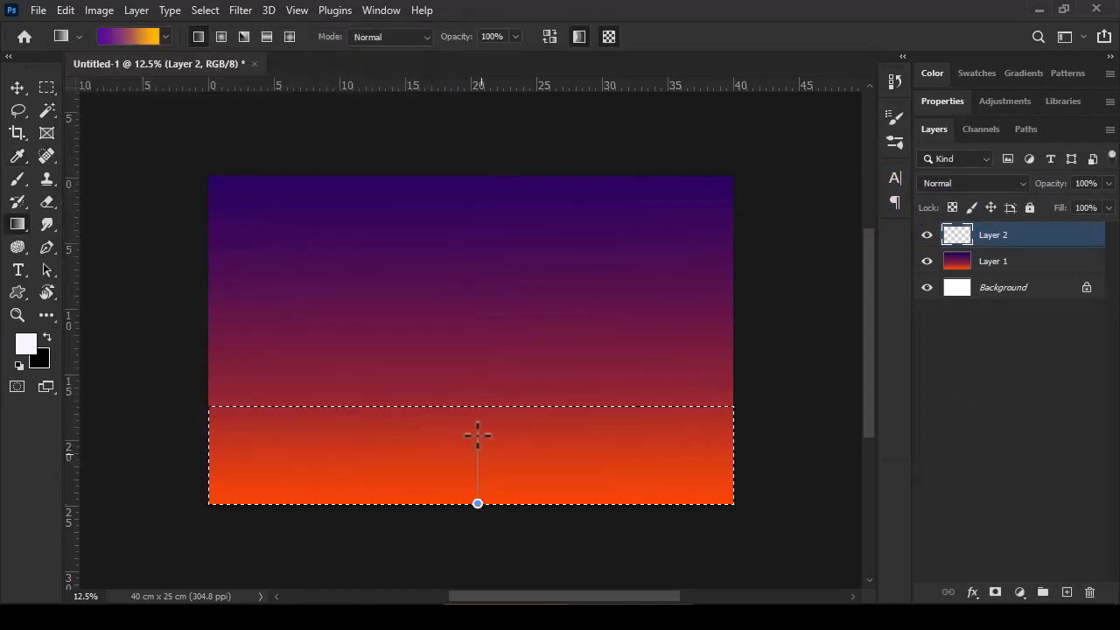
{"action": "left_click_drag", "start_coordinate": [477, 434], "coordinate": [471, 432]}
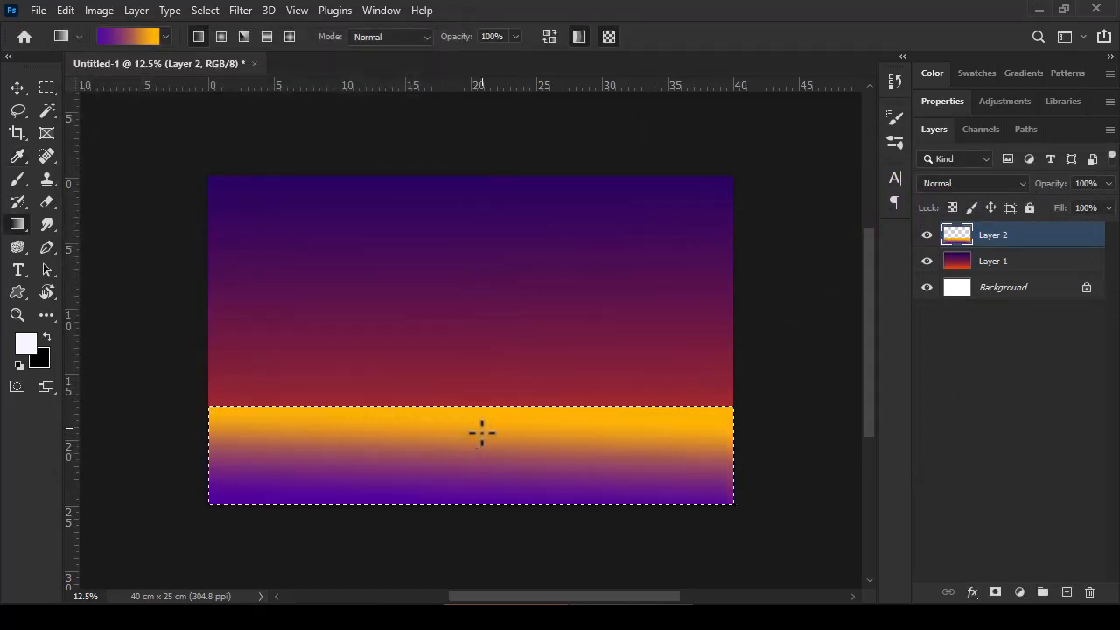
{"action": "left_click_drag", "start_coordinate": [485, 517], "coordinate": [485, 369]}
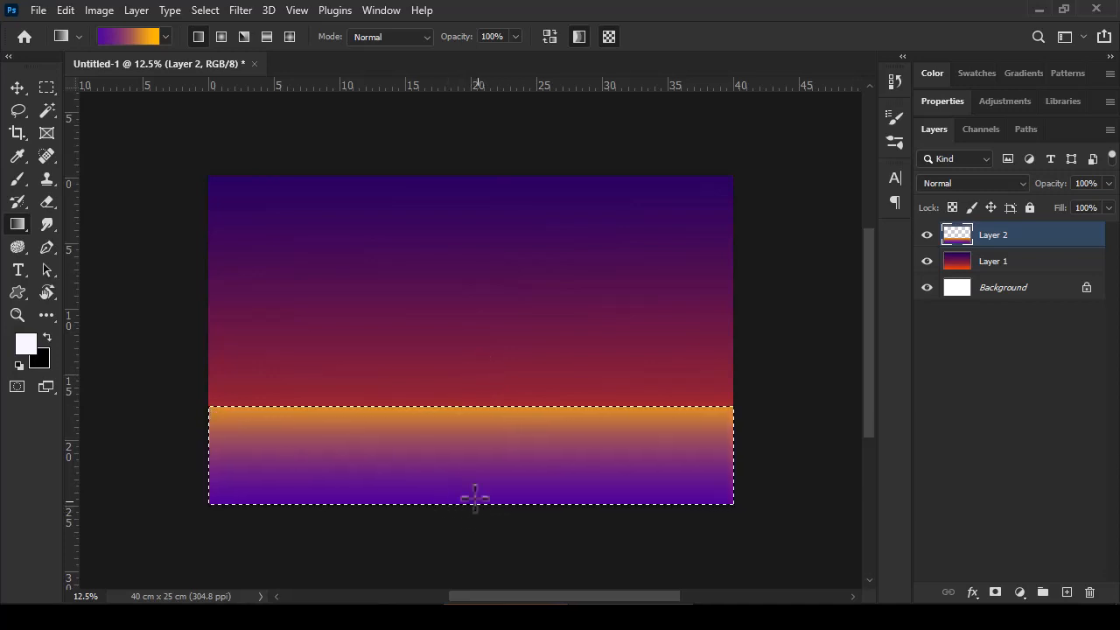
Step: Change the gradient's yellow color stop to orange #ef8100 at location 89%
{"action": "left_click", "coordinate": [144, 39]}
{"action": "left_click", "coordinate": [401, 354]}
{"action": "left_click", "coordinate": [165, 429]}
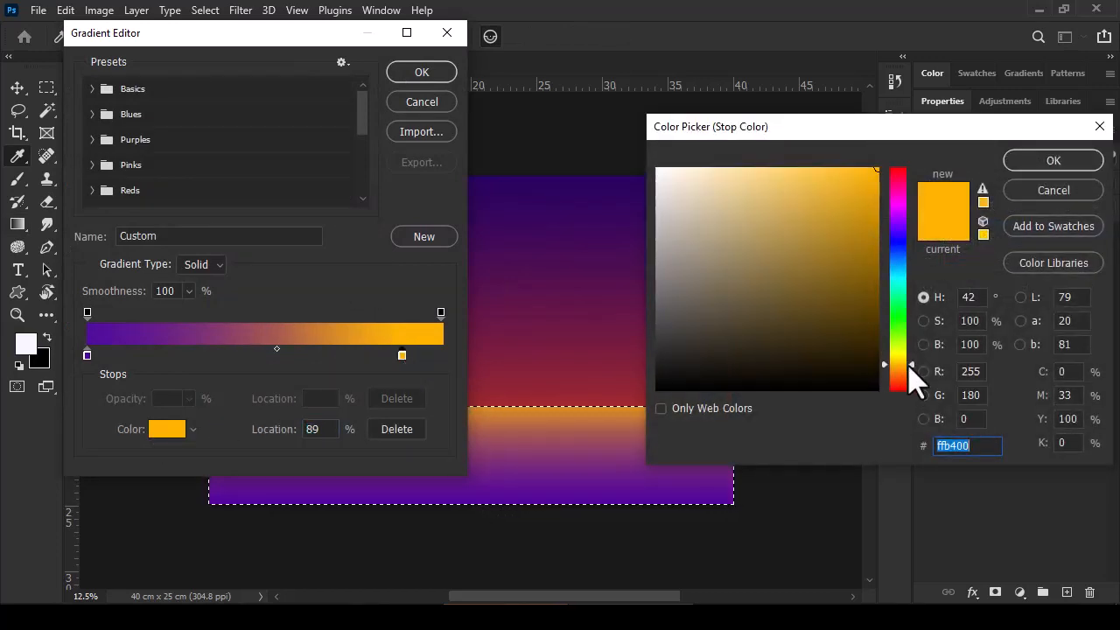
{"action": "left_click_drag", "start_coordinate": [910, 366], "coordinate": [911, 371]}
{"action": "left_click_drag", "start_coordinate": [875, 184], "coordinate": [879, 180]}
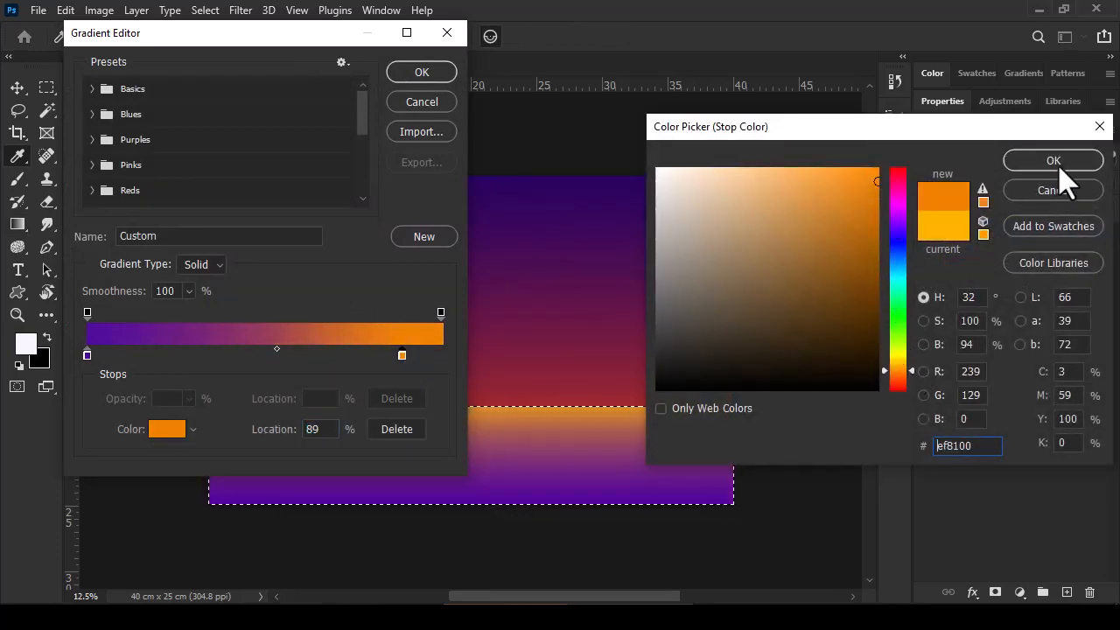
{"action": "left_click", "coordinate": [1057, 166]}
{"action": "key", "text": "Return"}
Step: Refill the selected strip on Layer 2 with the vertical purple-to-orange gradient and clear the selection
{"action": "left_click_drag", "start_coordinate": [471, 505], "coordinate": [472, 403]}
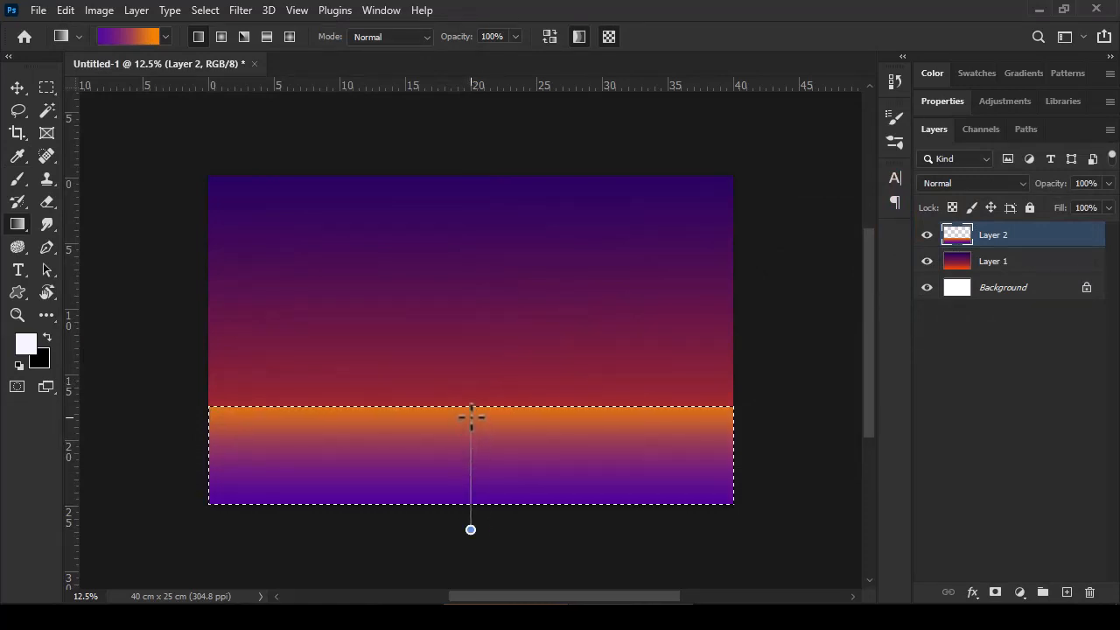
{"action": "left_click_drag", "start_coordinate": [472, 418], "coordinate": [466, 392]}
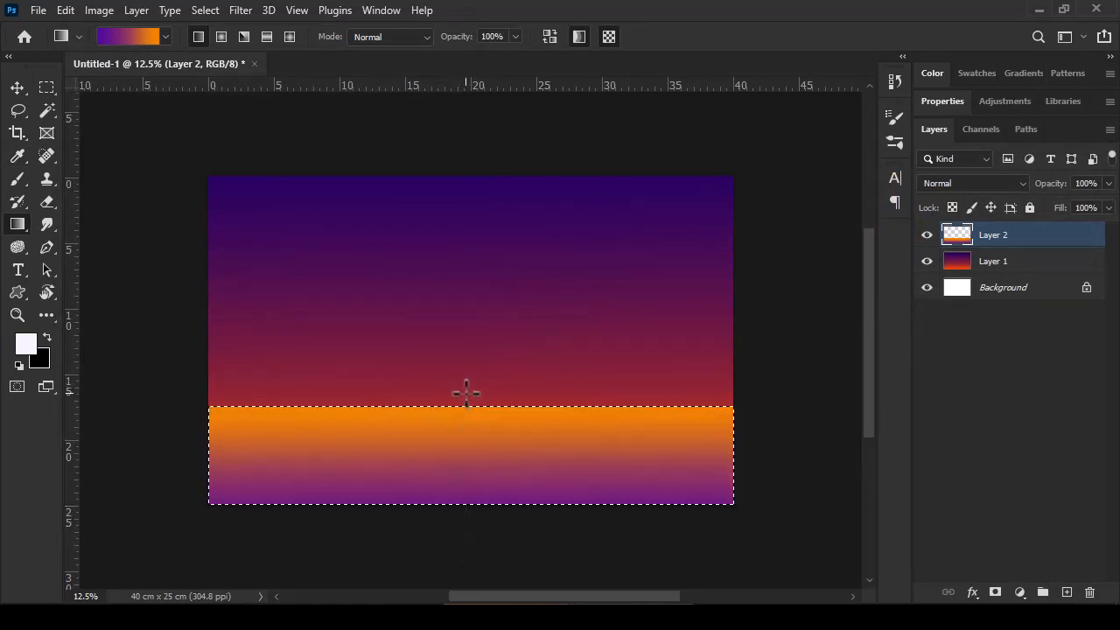
{"action": "key", "text": "ctrl+d"}
Step: Squash the sky gradient on Layer 1 to 76.80% height from its bottom edge, keeping the full width
{"action": "left_click", "coordinate": [993, 262]}
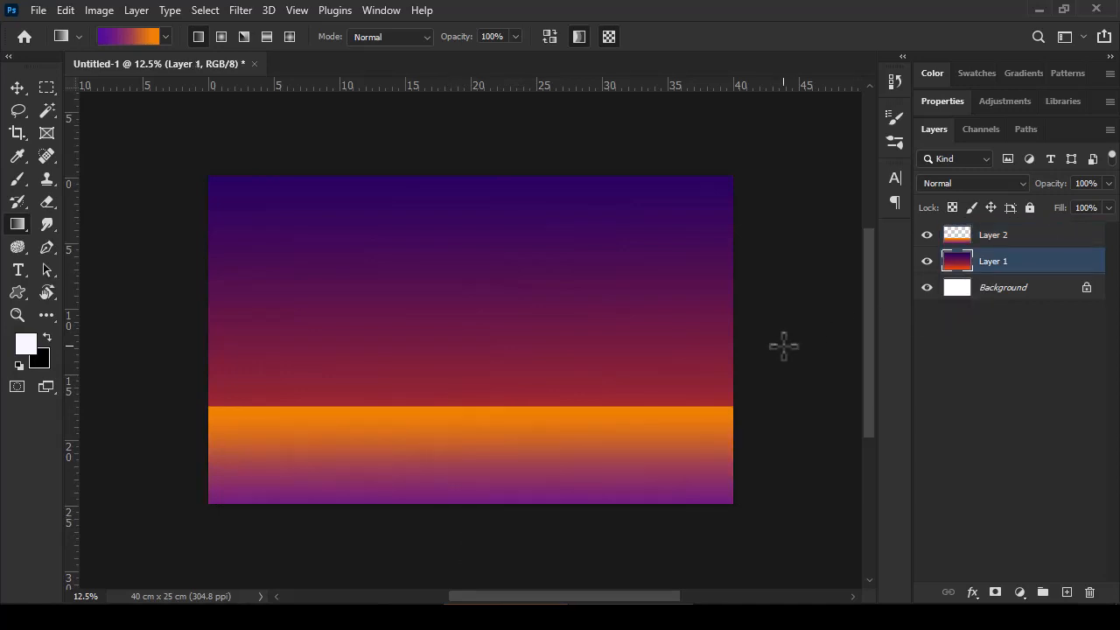
{"action": "left_click", "coordinate": [957, 262], "text": "ctrl"}
{"action": "key", "text": "ctrl+t"}
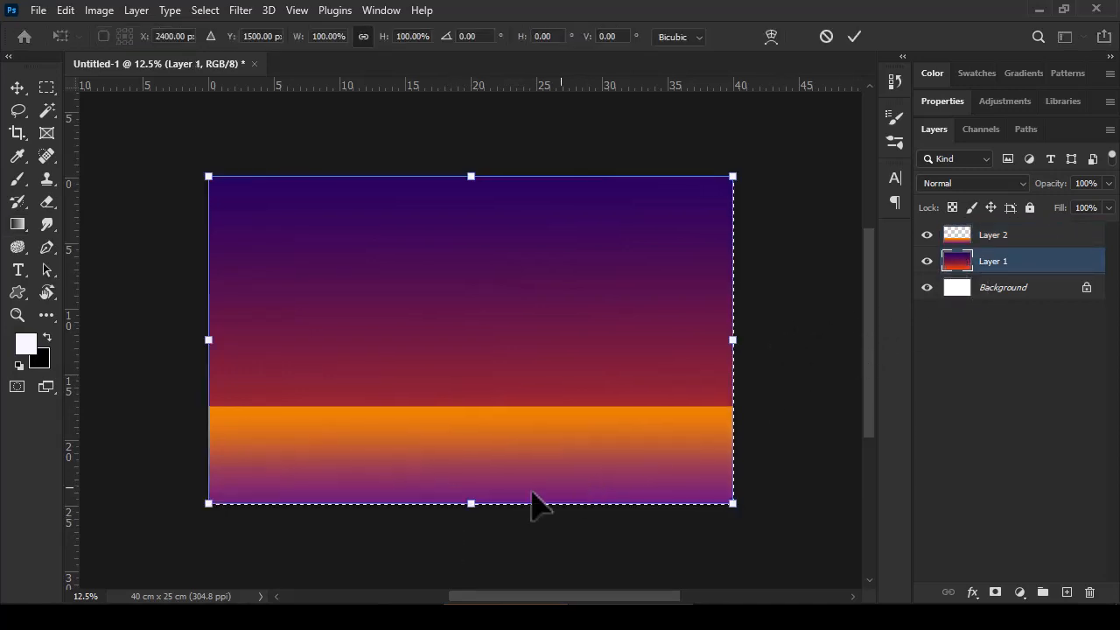
{"action": "left_click_drag", "start_coordinate": [470, 503], "coordinate": [466, 438]}
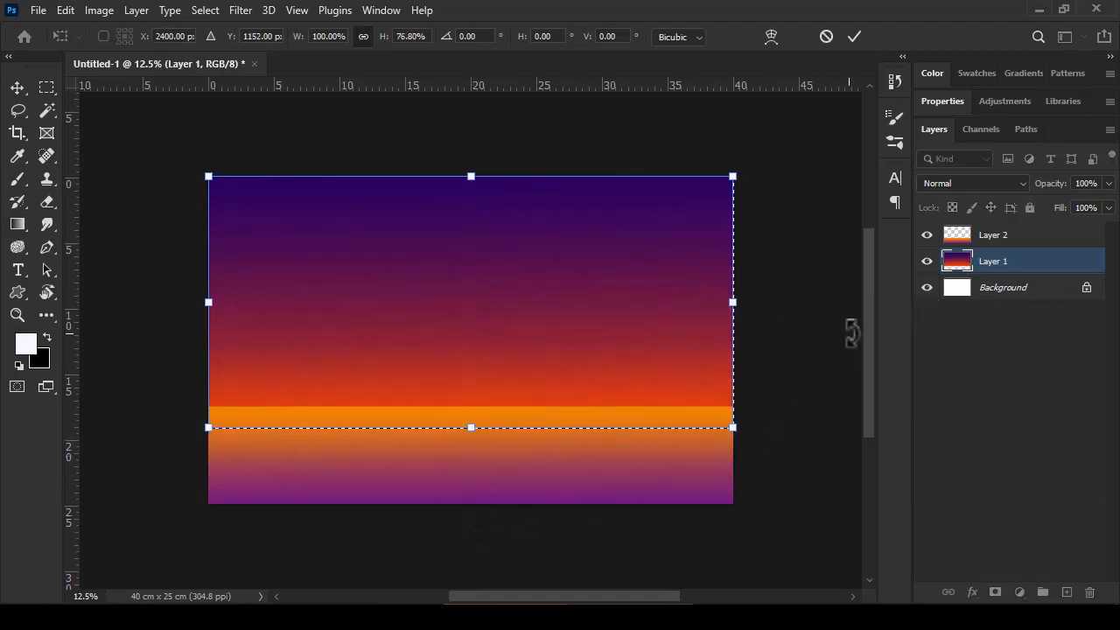
{"action": "key", "text": "Return"}
Step: Select a mountain silhouette by making a rectangular selection around the canvas's right horizon and subtracting a jagged Lasso outline from its upper part
{"action": "left_click", "coordinate": [46, 87]}
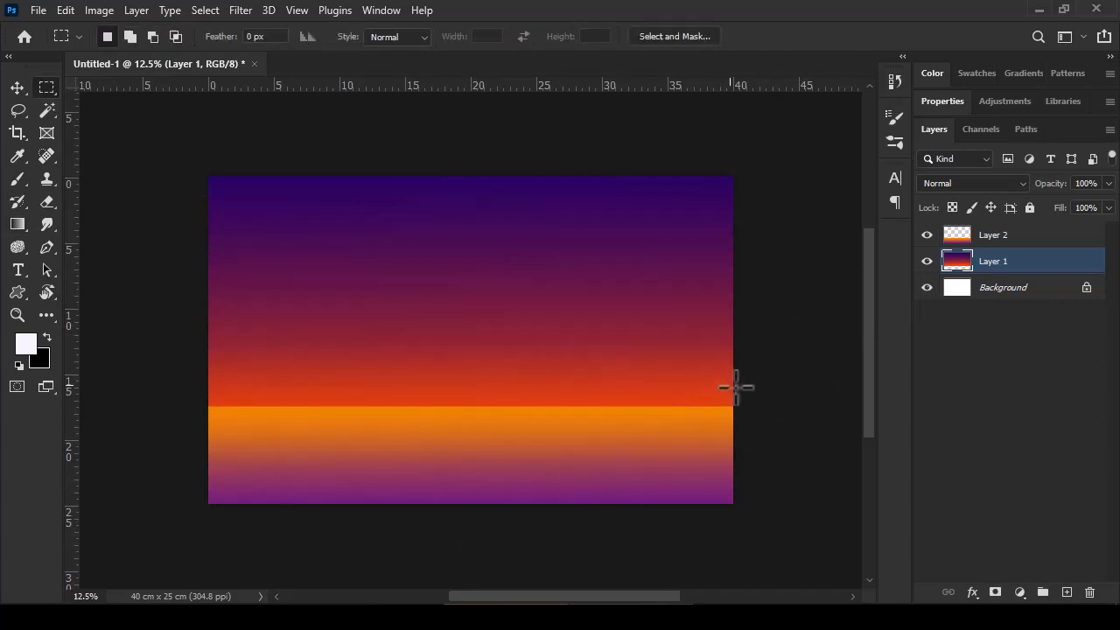
{"action": "mouse_move", "coordinate": [732, 438]}
{"action": "left_mouse_down"}
{"action": "mouse_move", "coordinate": [569, 433]}
{"action": "mouse_move", "coordinate": [350, 390]}
{"action": "mouse_move", "coordinate": [370, 352]}
{"action": "mouse_move", "coordinate": [351, 313]}
{"action": "left_mouse_up"}
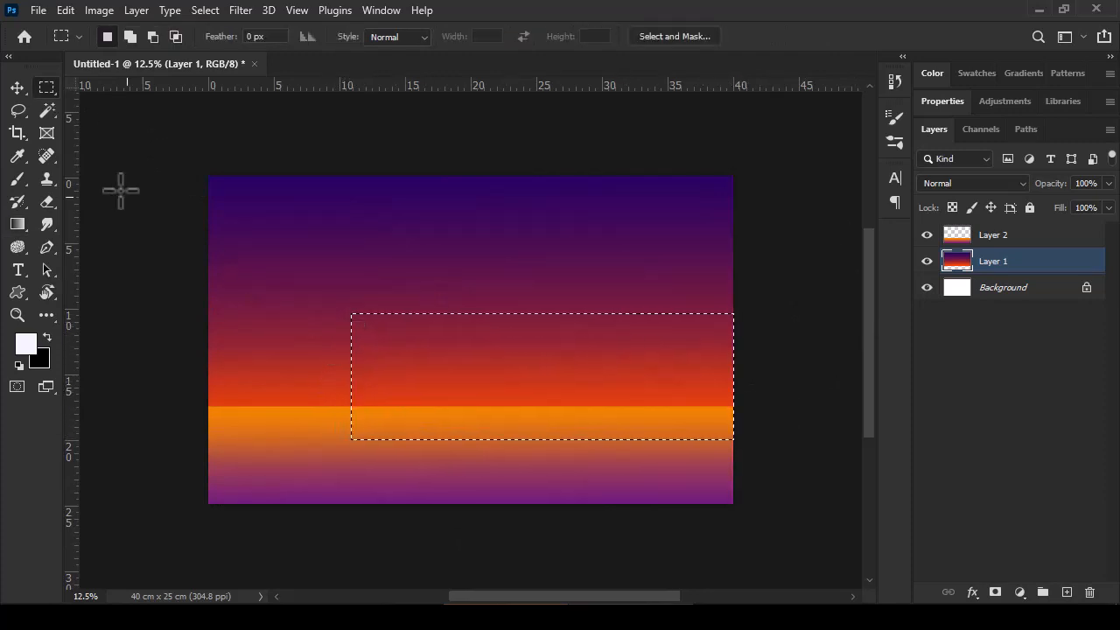
{"action": "left_click", "coordinate": [17, 110]}
{"action": "mouse_move", "coordinate": [733, 409]}
{"action": "left_mouse_down"}
{"action": "mouse_move", "coordinate": [702, 375]}
{"action": "mouse_move", "coordinate": [686, 406]}
{"action": "left_mouse_up"}
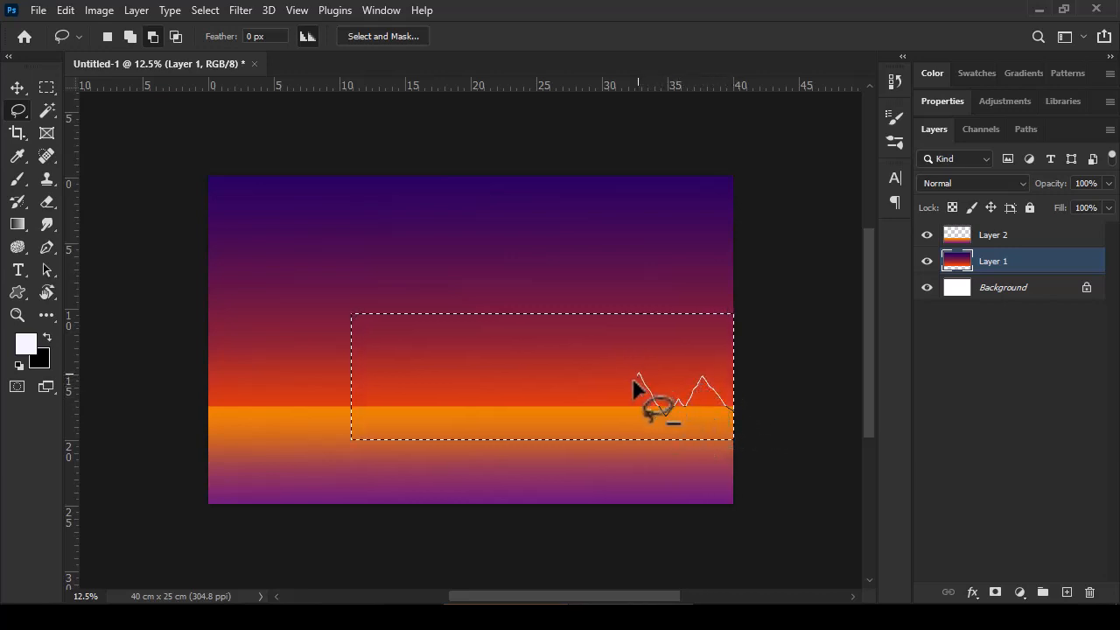
{"action": "mouse_move", "coordinate": [634, 383]}
{"action": "left_mouse_down"}
{"action": "mouse_move", "coordinate": [611, 380]}
{"action": "mouse_move", "coordinate": [579, 422]}
{"action": "left_mouse_up"}
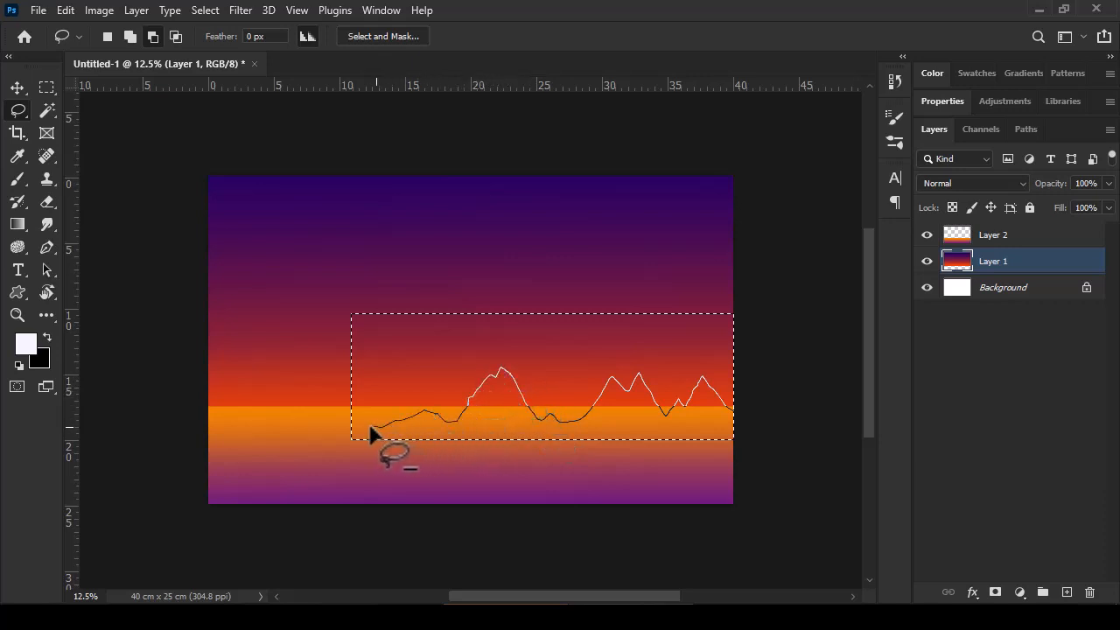
{"action": "mouse_move", "coordinate": [339, 330]}
{"action": "left_mouse_down"}
{"action": "mouse_move", "coordinate": [473, 269]}
{"action": "mouse_move", "coordinate": [719, 280]}
{"action": "mouse_move", "coordinate": [751, 394]}
{"action": "mouse_move", "coordinate": [738, 426]}
{"action": "left_mouse_up"}
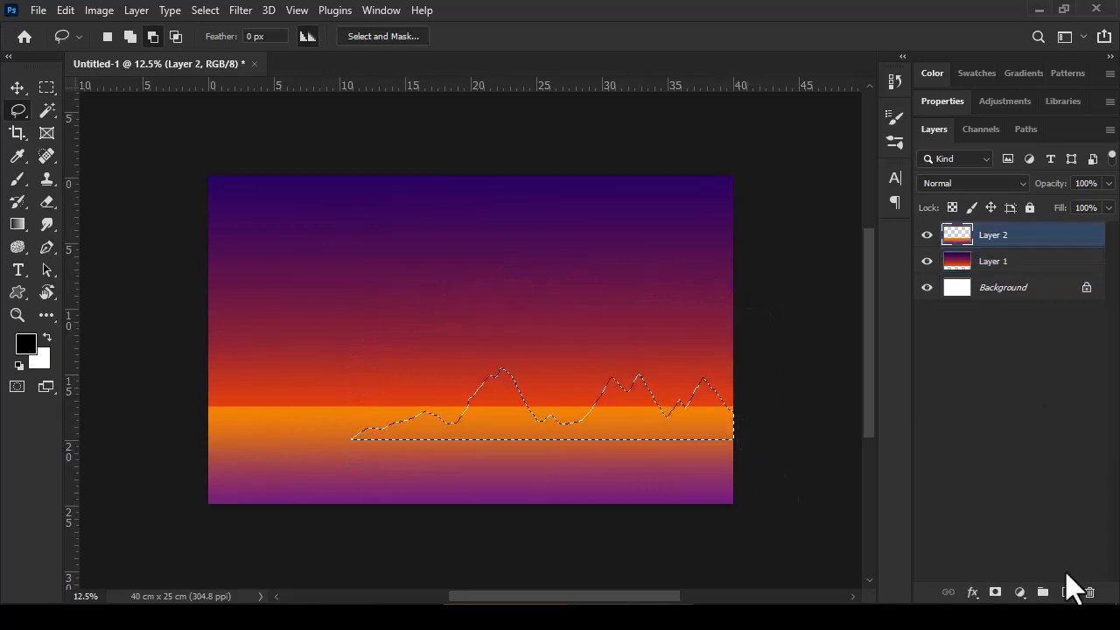
Step: Fill the mountain selection with black on a new layer, set the layer's opacity to 78%, and deselect
{"action": "left_click", "coordinate": [1067, 592]}
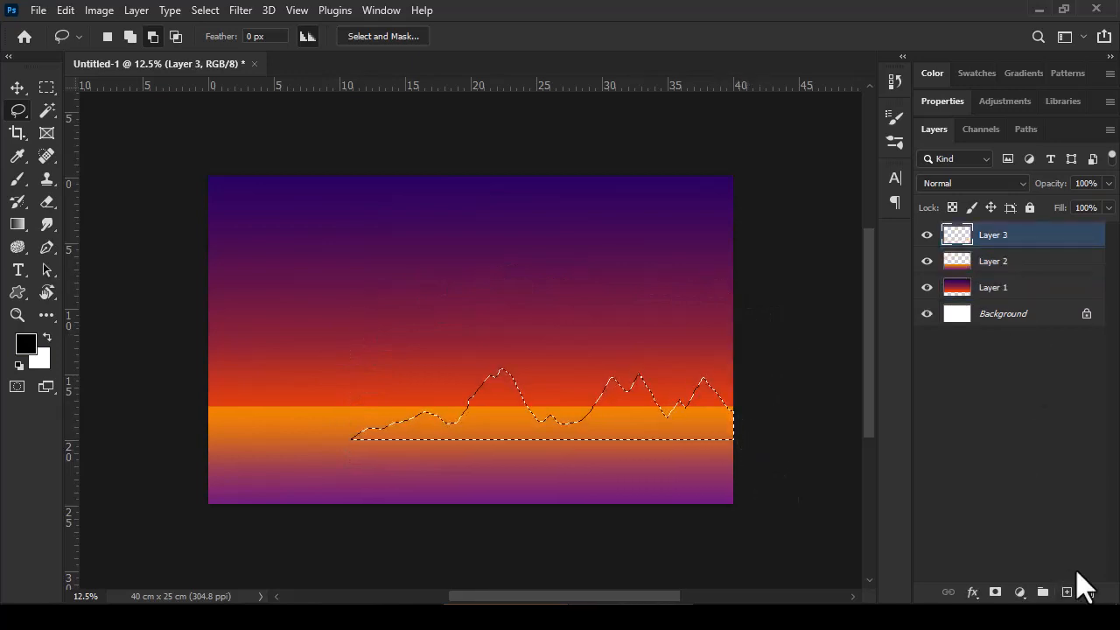
{"action": "key", "text": "alt+BackSpace"}
{"action": "mouse_move", "coordinate": [1057, 182]}
{"action": "left_mouse_down"}
{"action": "mouse_move", "coordinate": [1052, 198]}
{"action": "mouse_move", "coordinate": [1062, 190]}
{"action": "left_mouse_up"}
{"action": "key", "text": "ctrl+d"}
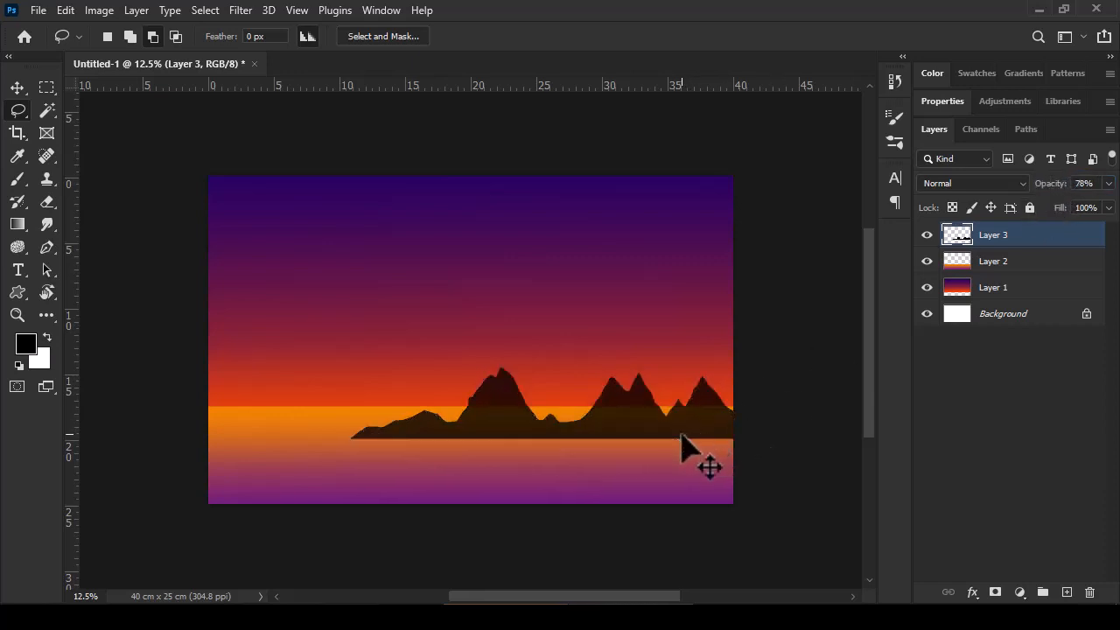
Step: Move the mountains up so their base sits on the horizon line
{"action": "left_click_drag", "start_coordinate": [682, 432], "coordinate": [696, 394]}
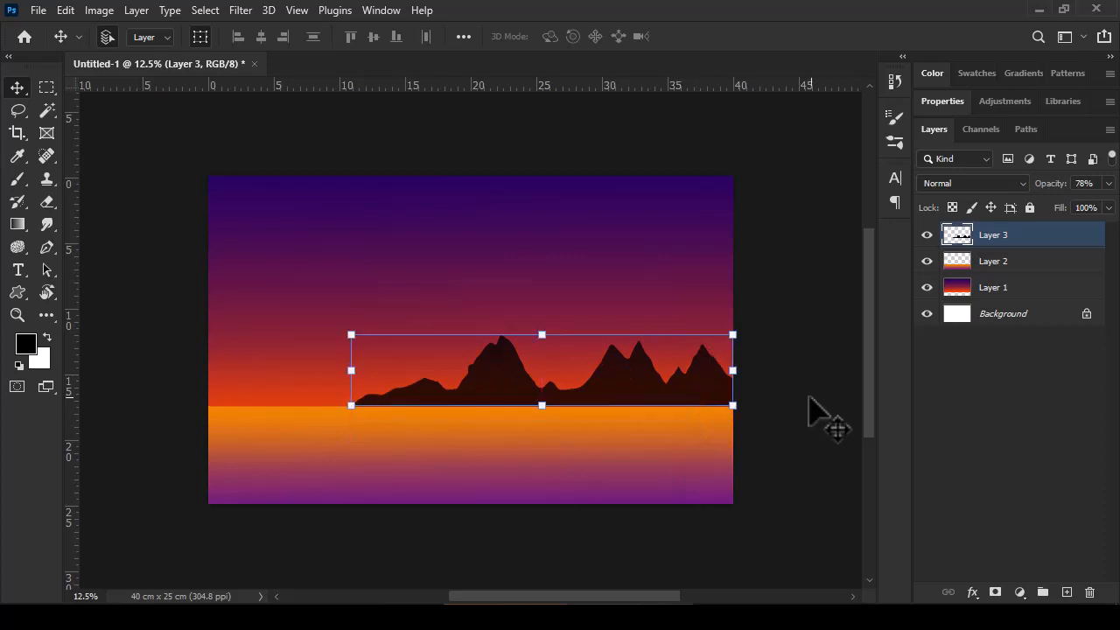
{"action": "left_click", "coordinate": [796, 411]}
Step: Add a new layer and draw a circle of about 856 px diameter in the sky with the Ellipse tool
{"action": "left_click", "coordinate": [1068, 593]}
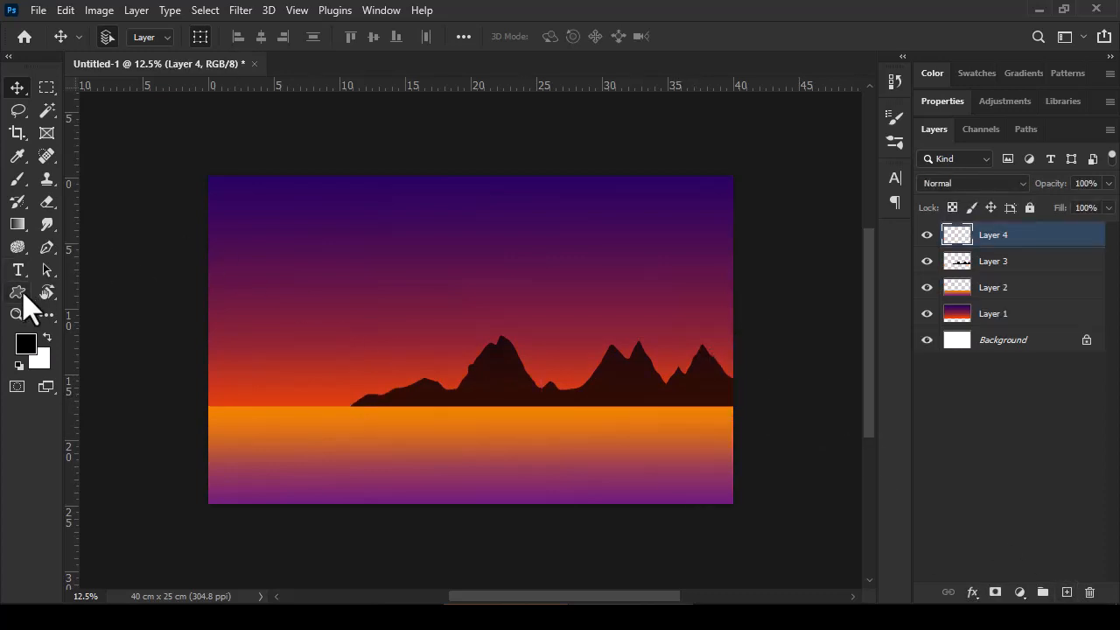
{"action": "left_click", "coordinate": [21, 294]}
{"action": "right_click", "coordinate": [21, 294]}
{"action": "left_click", "coordinate": [87, 307]}
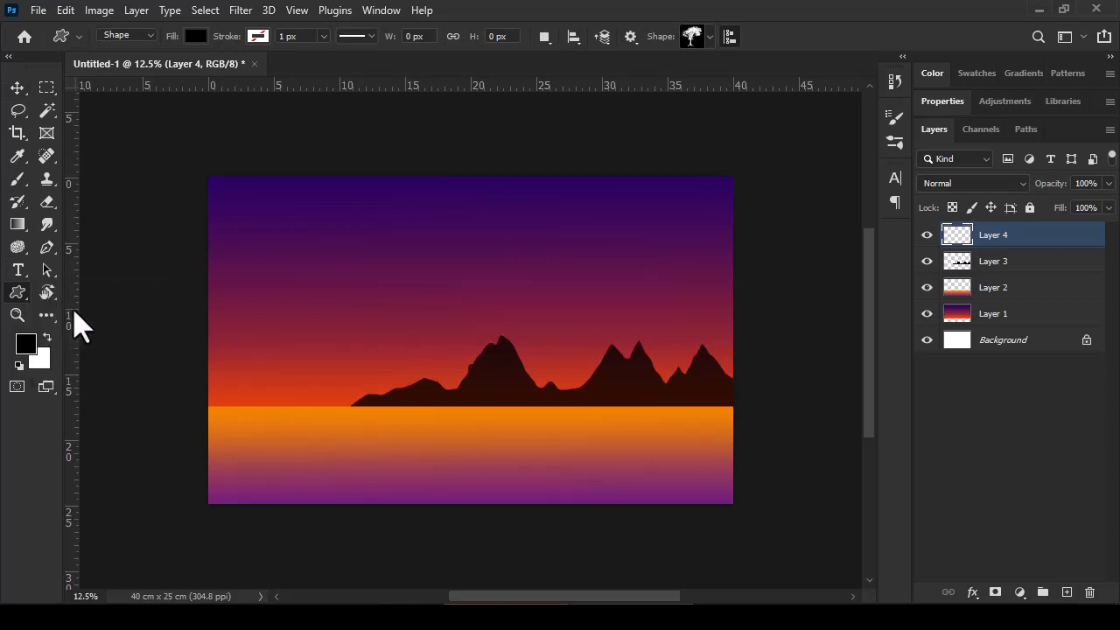
{"action": "left_click_drag", "start_coordinate": [393, 221], "coordinate": [483, 326]}
Step: Change the circle's fill to the recently used orange-red color
{"action": "left_click", "coordinate": [195, 36]}
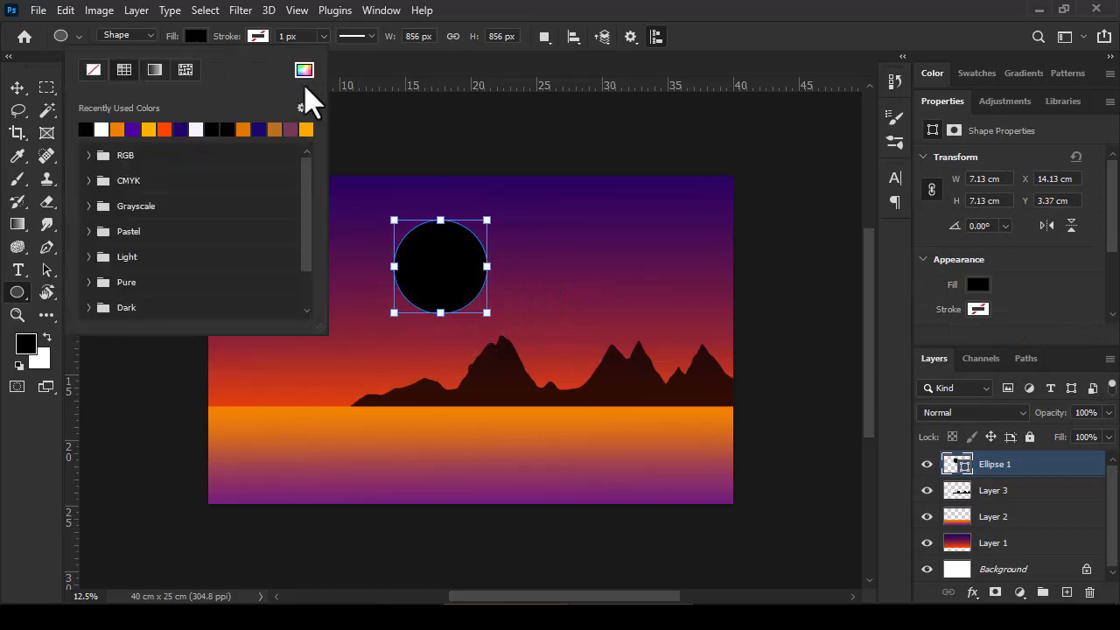
{"action": "left_click", "coordinate": [166, 129]}
{"action": "left_click", "coordinate": [201, 38]}
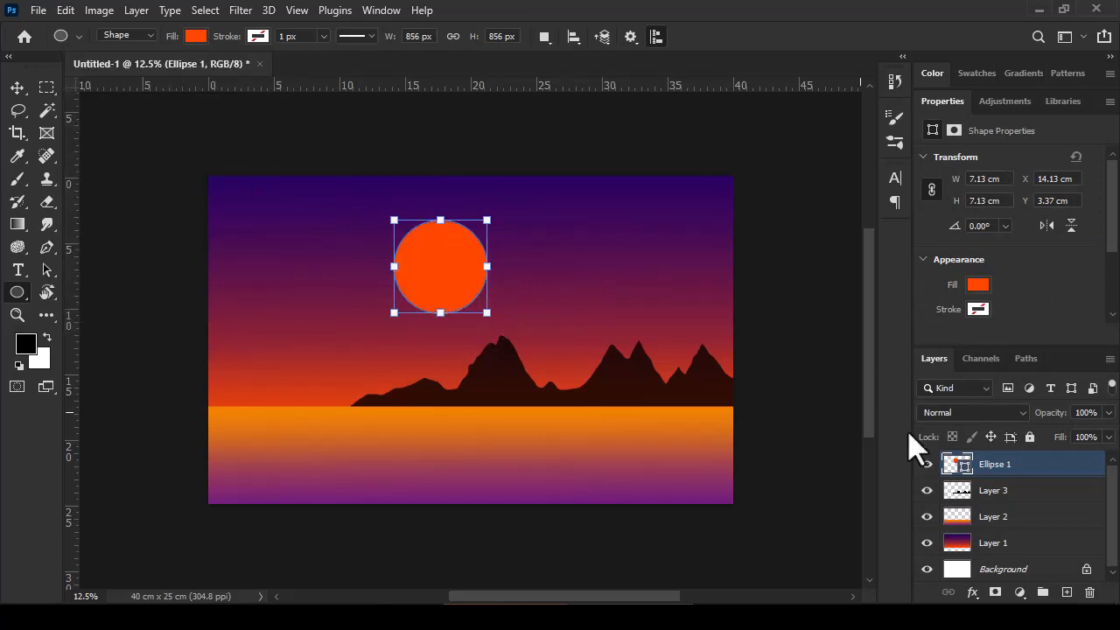
Step: Rasterize the circle's shape layer
{"action": "right_click", "coordinate": [969, 469]}
{"action": "right_click", "coordinate": [1020, 468]}
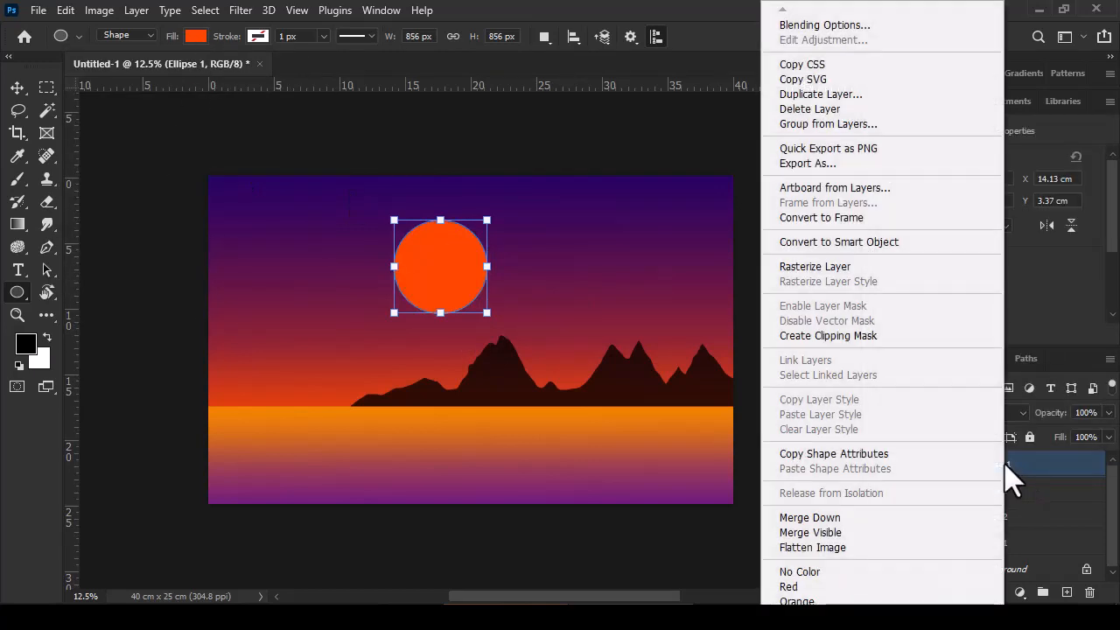
{"action": "left_click", "coordinate": [840, 268]}
{"action": "key", "text": "v"}
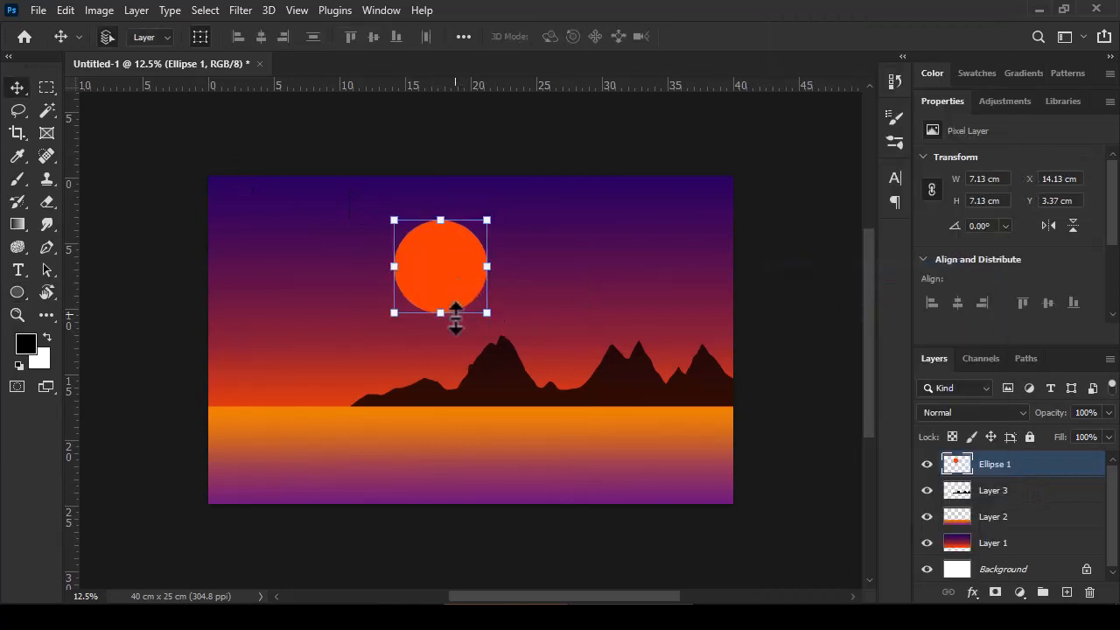
Step: Set up the Brush tool with 0% hardness and enlarge the brush to about 2963 px
{"action": "left_click", "coordinate": [17, 178]}
{"action": "left_click", "coordinate": [109, 36]}
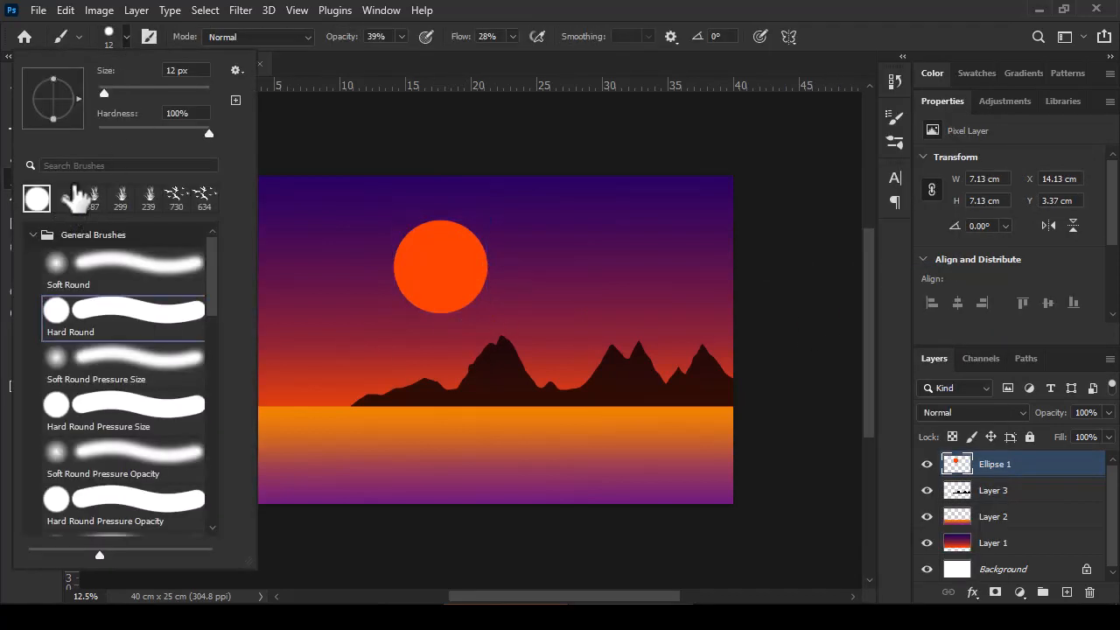
{"action": "left_click_drag", "start_coordinate": [205, 133], "coordinate": [114, 137]}
{"action": "left_click_drag", "start_coordinate": [102, 91], "coordinate": [162, 93]}
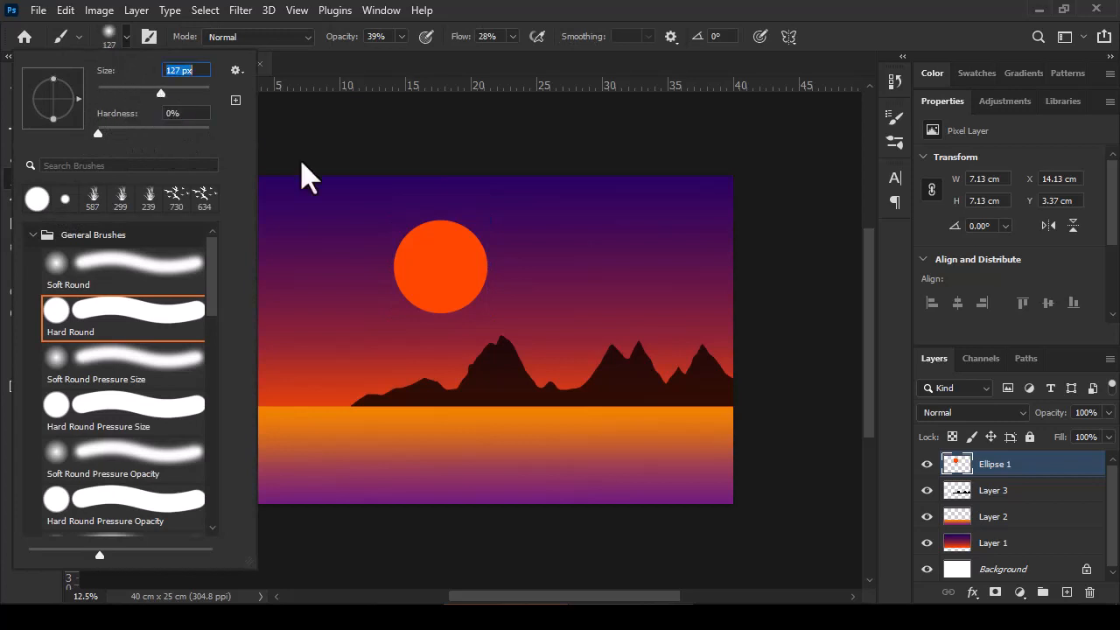
{"action": "left_click", "coordinate": [124, 38]}
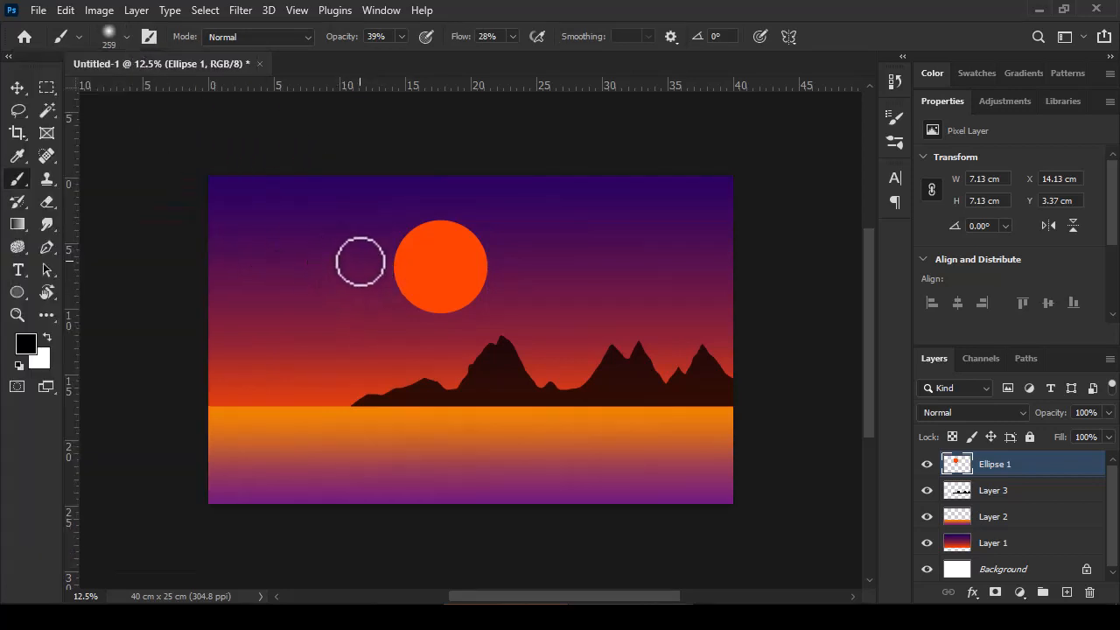
{"action": "left_click_drag", "start_coordinate": [418, 266], "coordinate": [518, 281]}
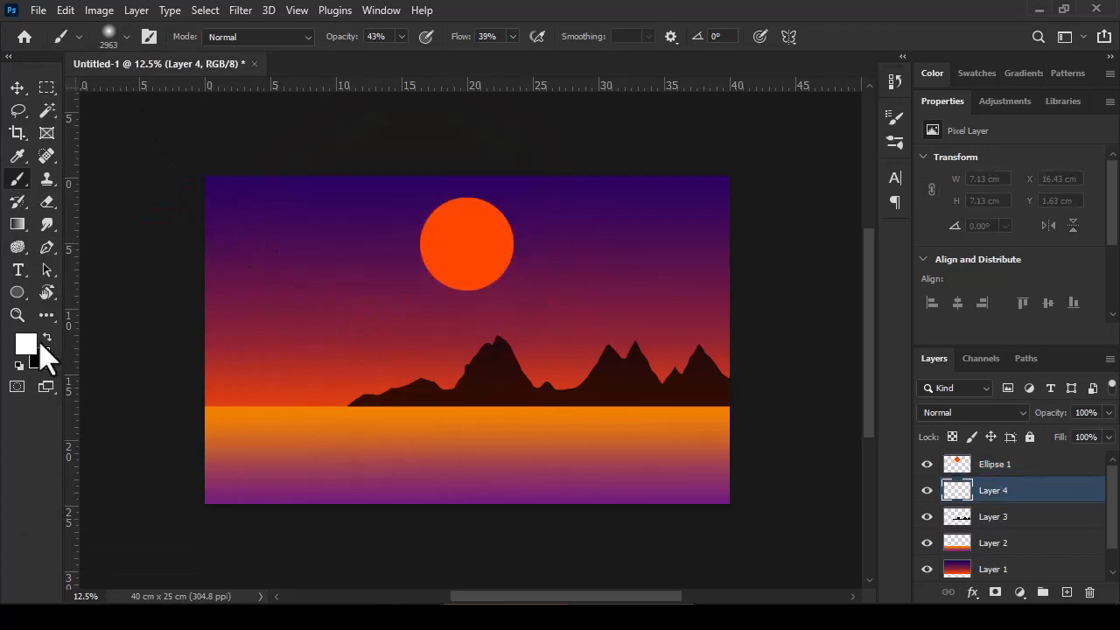
Step: Set the foreground color to orange-red ff5400
{"action": "left_click", "coordinate": [33, 345]}
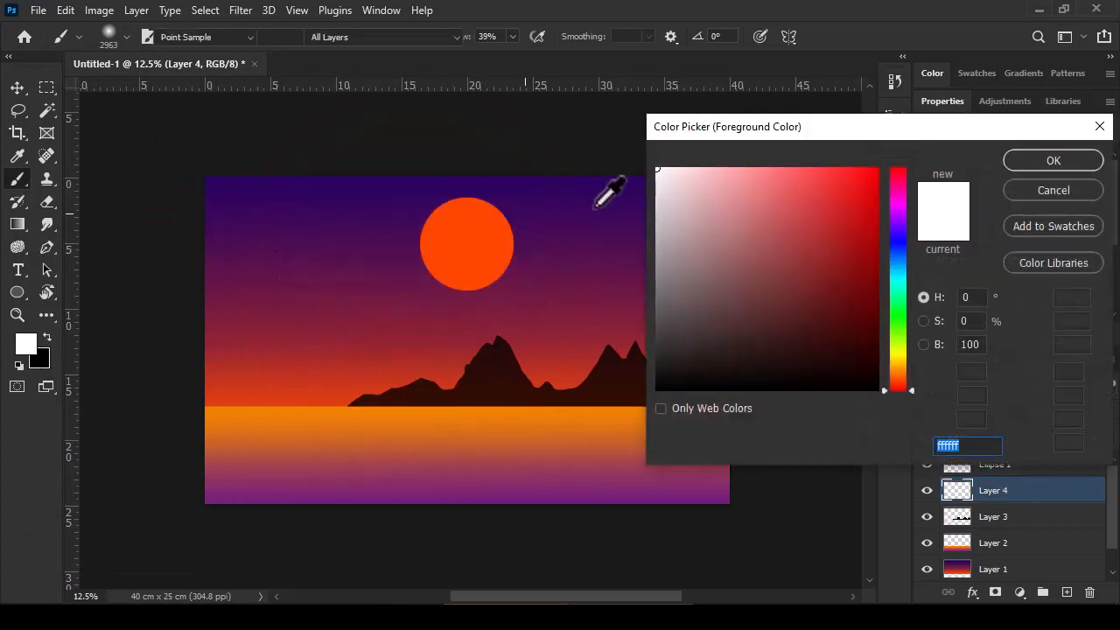
{"action": "left_click", "coordinate": [900, 360]}
{"action": "left_click_drag", "start_coordinate": [901, 363], "coordinate": [909, 380]}
{"action": "left_click_drag", "start_coordinate": [875, 259], "coordinate": [884, 167]}
{"action": "left_click_drag", "start_coordinate": [910, 380], "coordinate": [911, 377]}
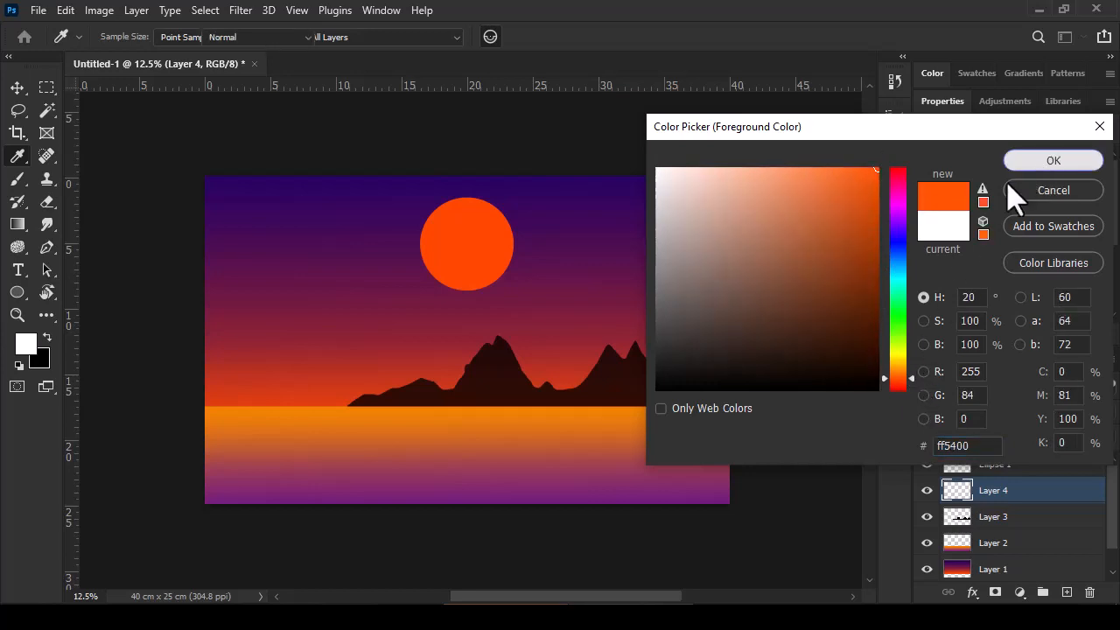
{"action": "left_click", "coordinate": [1049, 161]}
Step: Paint a large soft orange-red glow around the sun on the layer beneath it, undoing the first stamp and repainting it more faintly
{"action": "key", "text": "b"}
{"action": "left_click", "coordinate": [468, 245]}
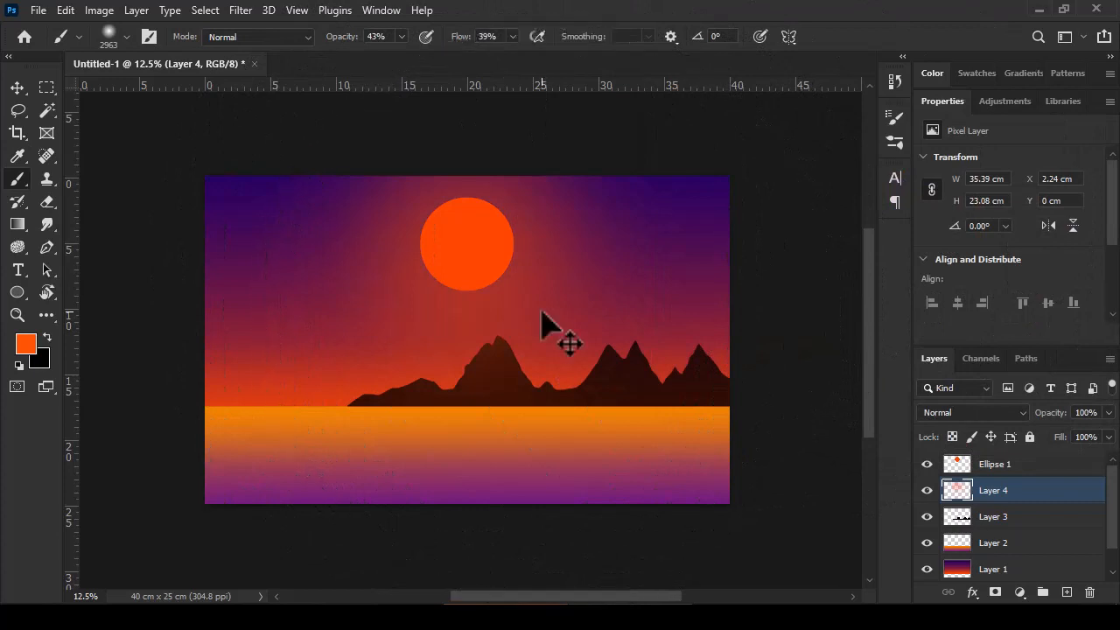
{"action": "key", "text": "ctrl+z"}
{"action": "left_click_drag", "start_coordinate": [480, 257], "coordinate": [416, 263]}
Step: Change the foreground color to orange and add a smaller glow around the sun with a brush of about 1907 px
{"action": "left_click", "coordinate": [25, 344]}
{"action": "left_click", "coordinate": [900, 371]}
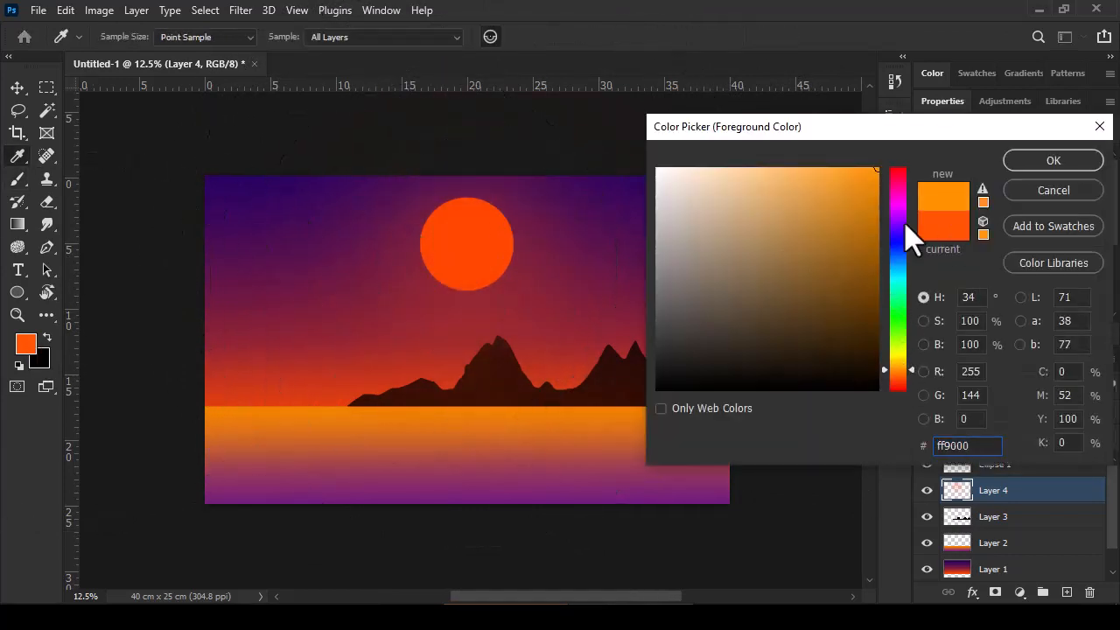
{"action": "left_click", "coordinate": [1053, 160]}
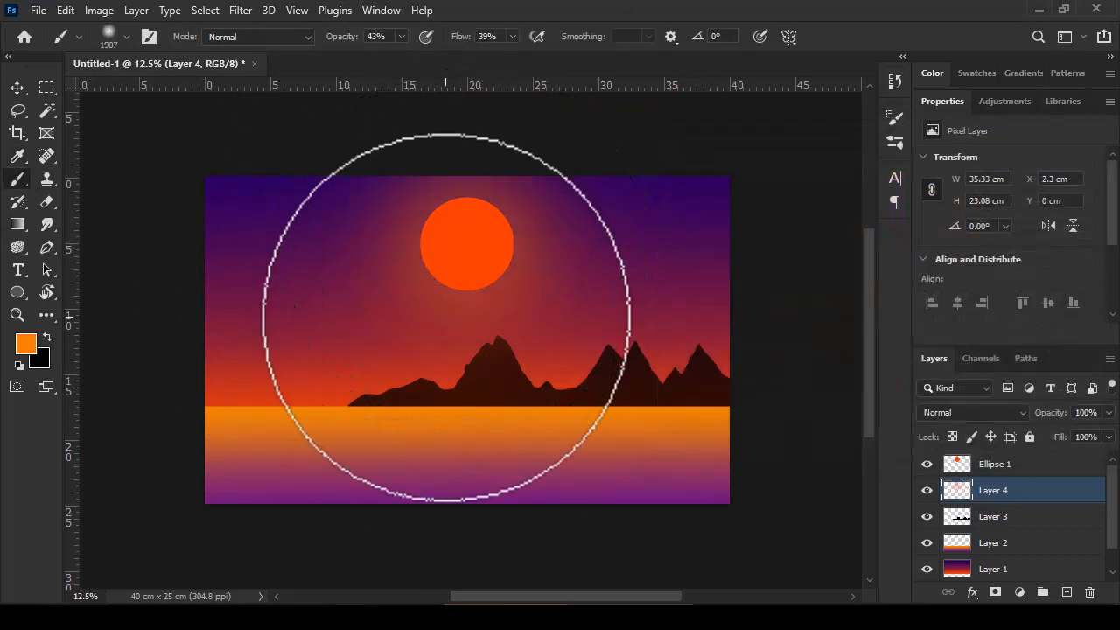
Step: Change the foreground color to a yellow-orange
{"action": "left_click", "coordinate": [25, 344]}
{"action": "left_click", "coordinate": [906, 360]}
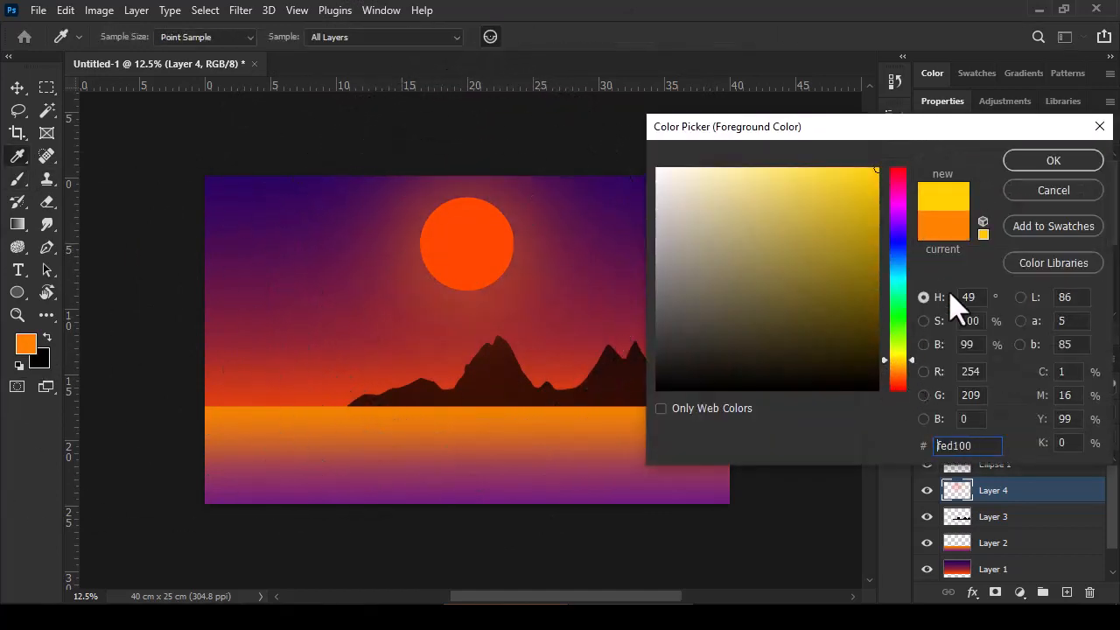
{"action": "left_click_drag", "start_coordinate": [918, 363], "coordinate": [916, 366]}
{"action": "left_click", "coordinate": [1031, 166]}
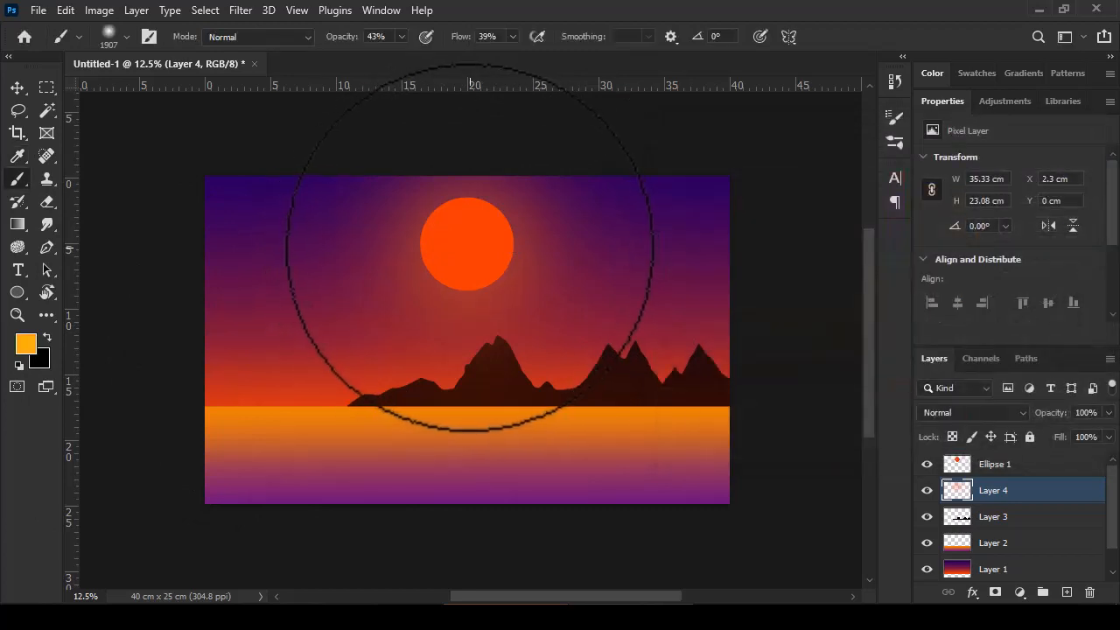
Step: Build up a yellow-orange glow around the sun with brushes shrinking to about 1219 px, and compare the image with the glow layer hidden and shown
{"action": "left_click_drag", "start_coordinate": [468, 244], "coordinate": [450, 244]}
{"action": "left_click", "coordinate": [466, 244]}
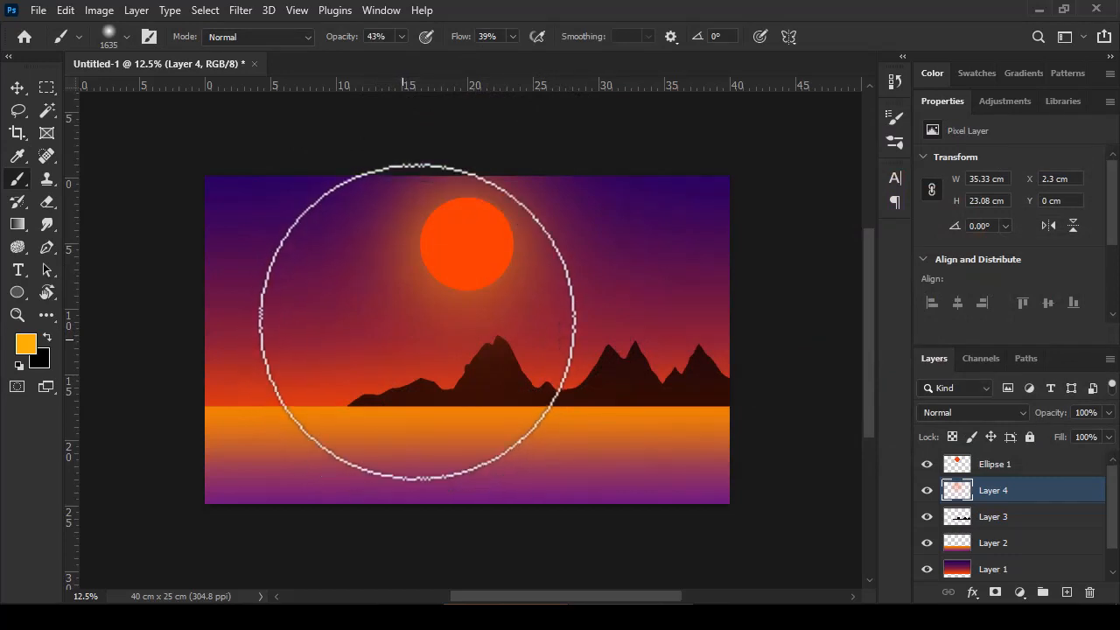
{"action": "left_click_drag", "start_coordinate": [466, 247], "coordinate": [447, 246], "text": "alt"}
{"action": "left_click", "coordinate": [460, 245]}
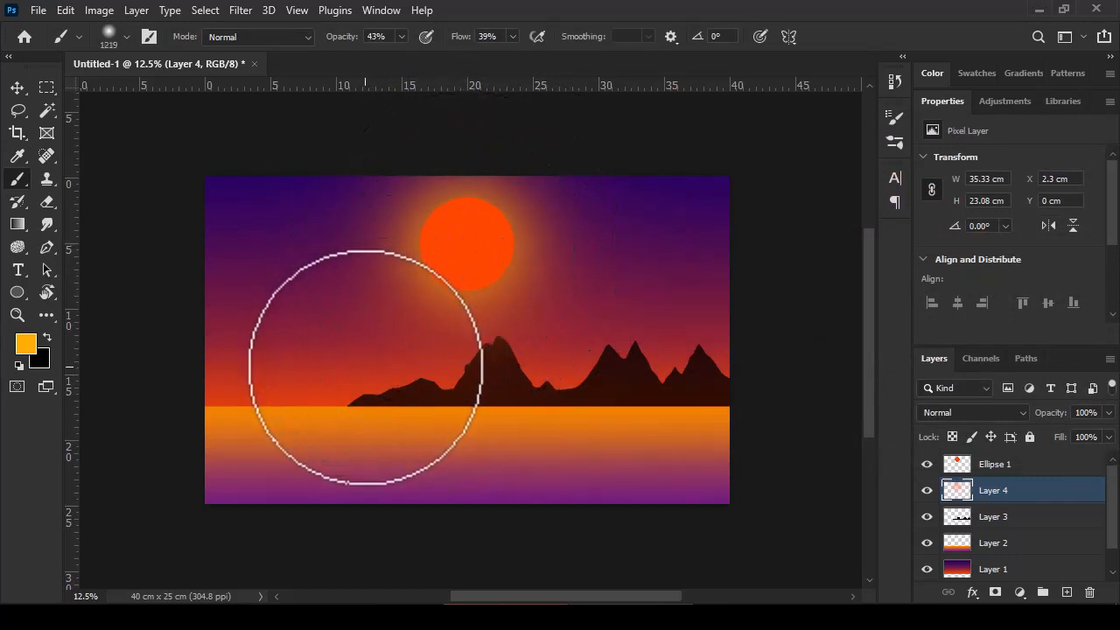
{"action": "left_click", "coordinate": [926, 490]}
{"action": "left_click", "coordinate": [926, 490]}
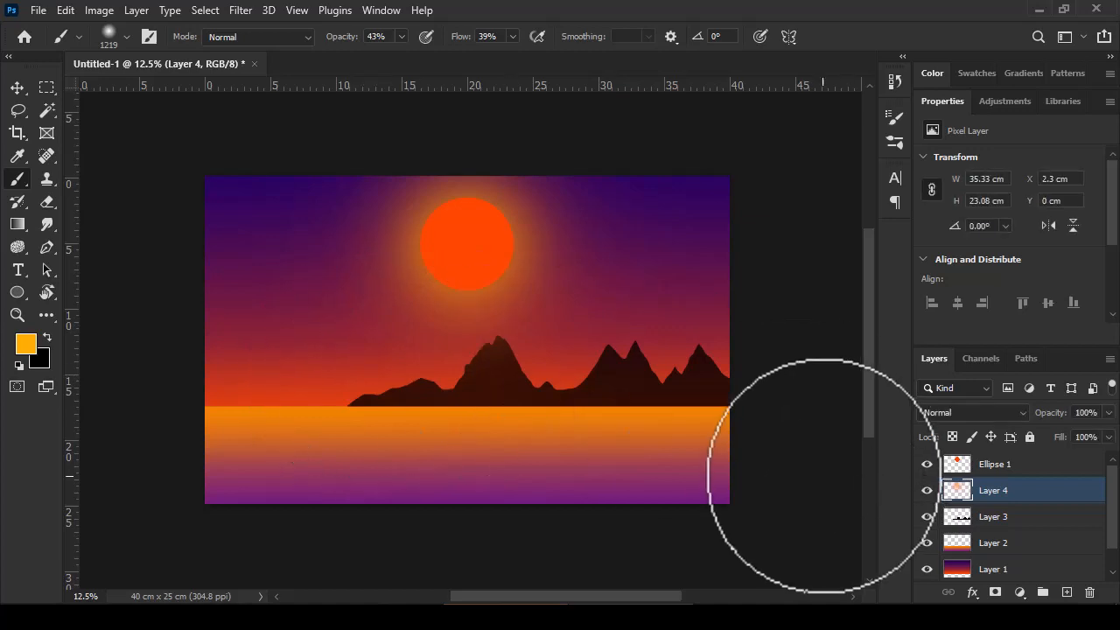
Step: Set the foreground color to red ff2400
{"action": "left_click", "coordinate": [25, 343]}
{"action": "left_click_drag", "start_coordinate": [906, 367], "coordinate": [907, 377]}
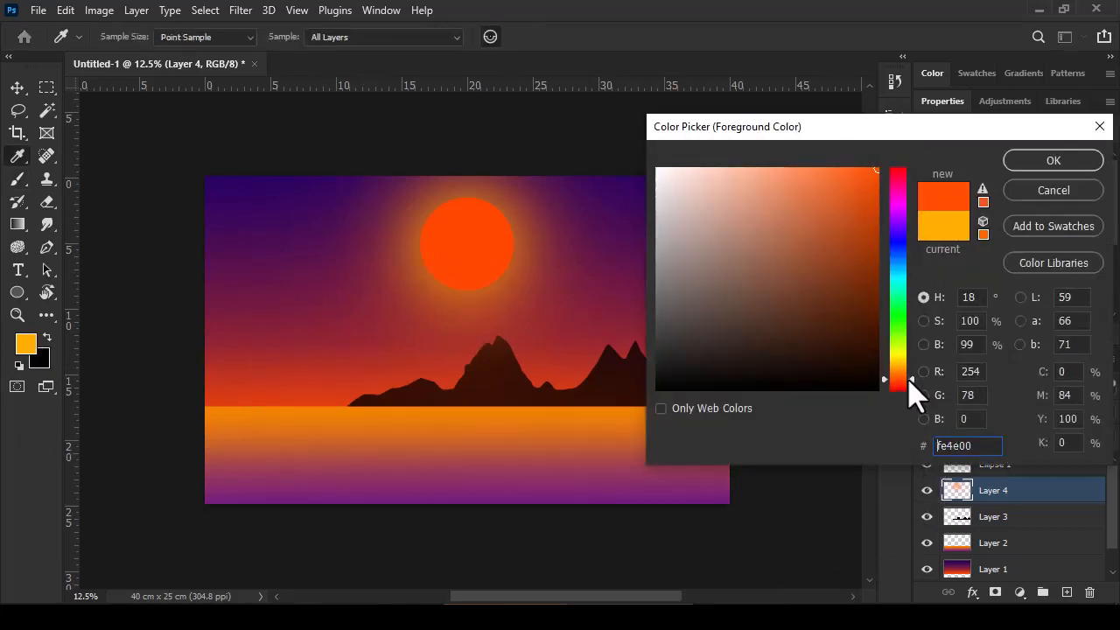
{"action": "left_click", "coordinate": [912, 387]}
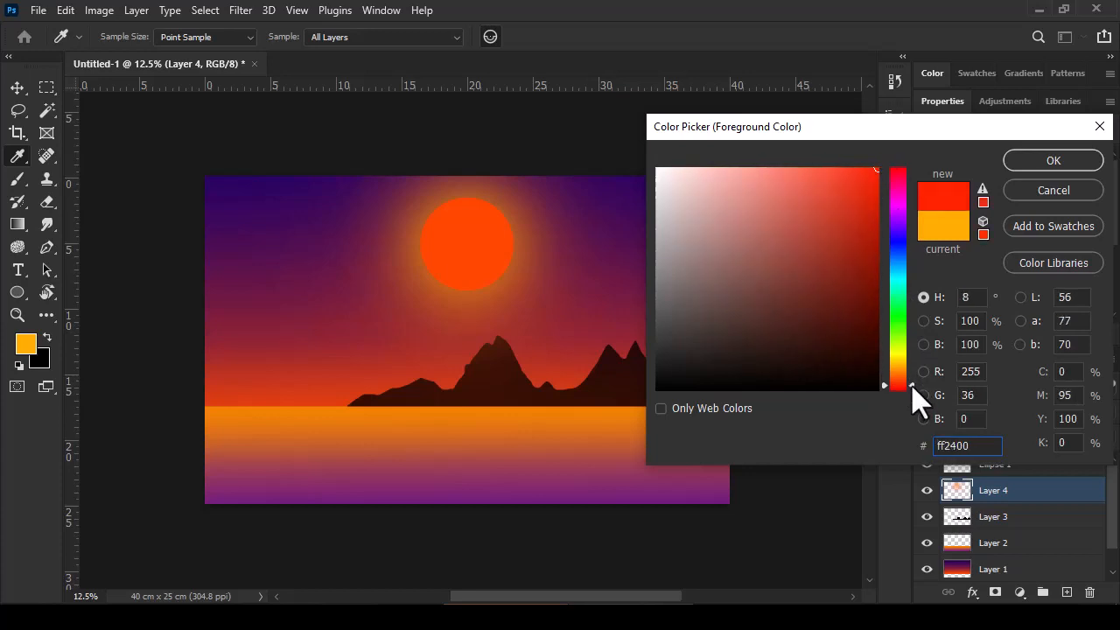
{"action": "left_click", "coordinate": [1053, 160]}
Step: Fill the sun circle on the Ellipse 1 layer with the red foreground color, keeping the glow layer hidden only during the fill
{"action": "left_click", "coordinate": [927, 490]}
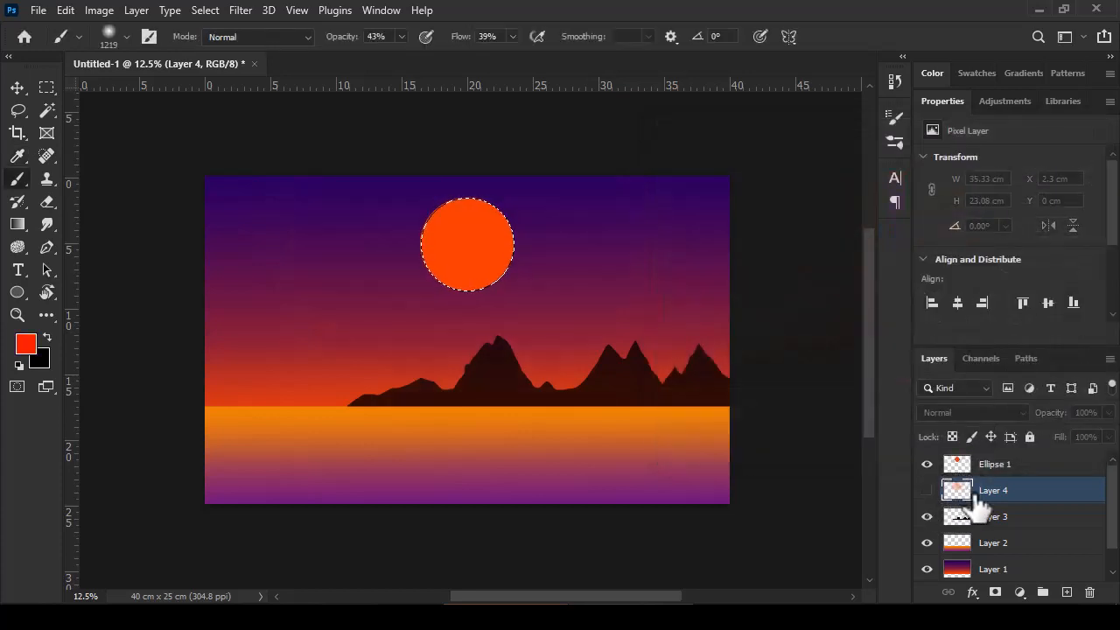
{"action": "key", "text": "alt+BackSpace"}
{"action": "left_click", "coordinate": [535, 246]}
{"action": "left_click", "coordinate": [993, 468]}
{"action": "key", "text": "alt+BackSpace"}
{"action": "key", "text": "ctrl+d"}
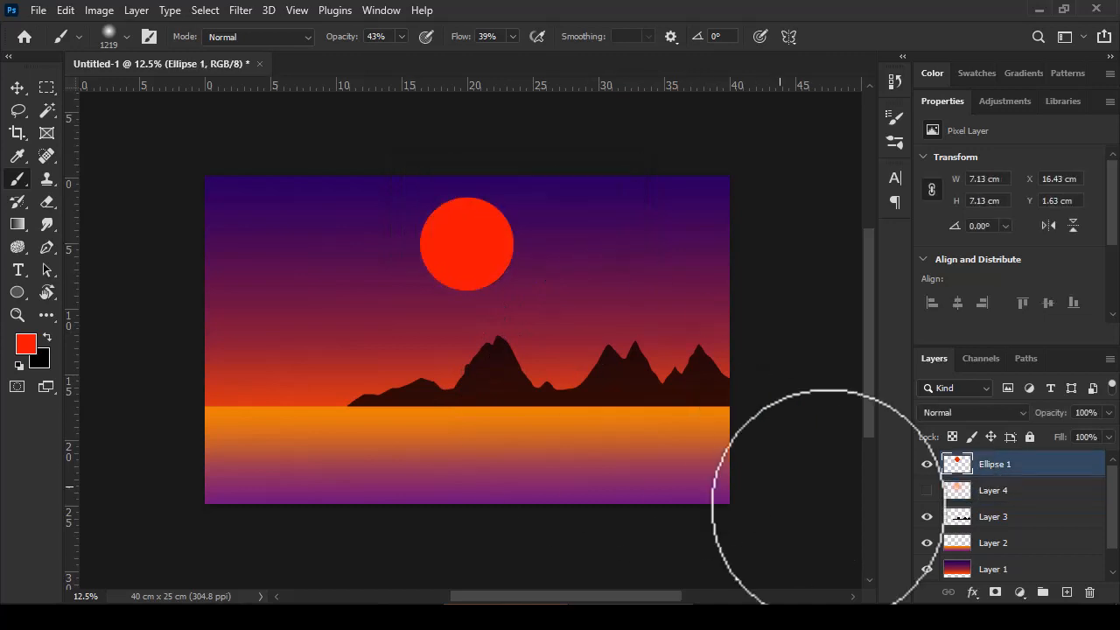
{"action": "left_click", "coordinate": [926, 490]}
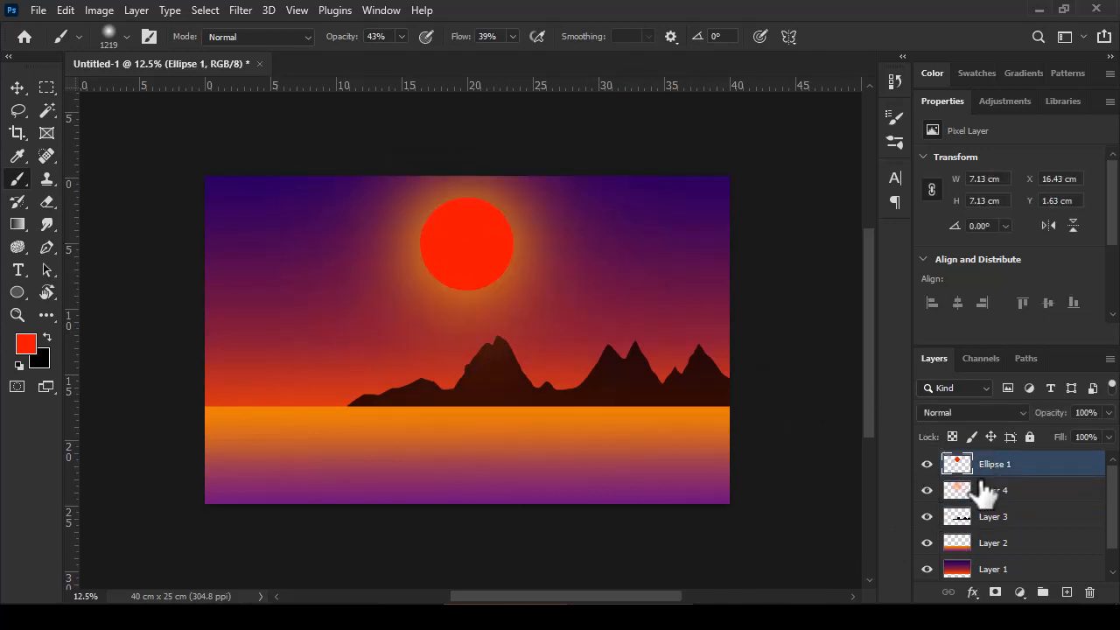
Step: Merge the sun layer Ellipse 1 and the glow layer Layer 4 into one layer
{"action": "left_click", "coordinate": [995, 503], "text": "shift"}
{"action": "right_click", "coordinate": [994, 505]}
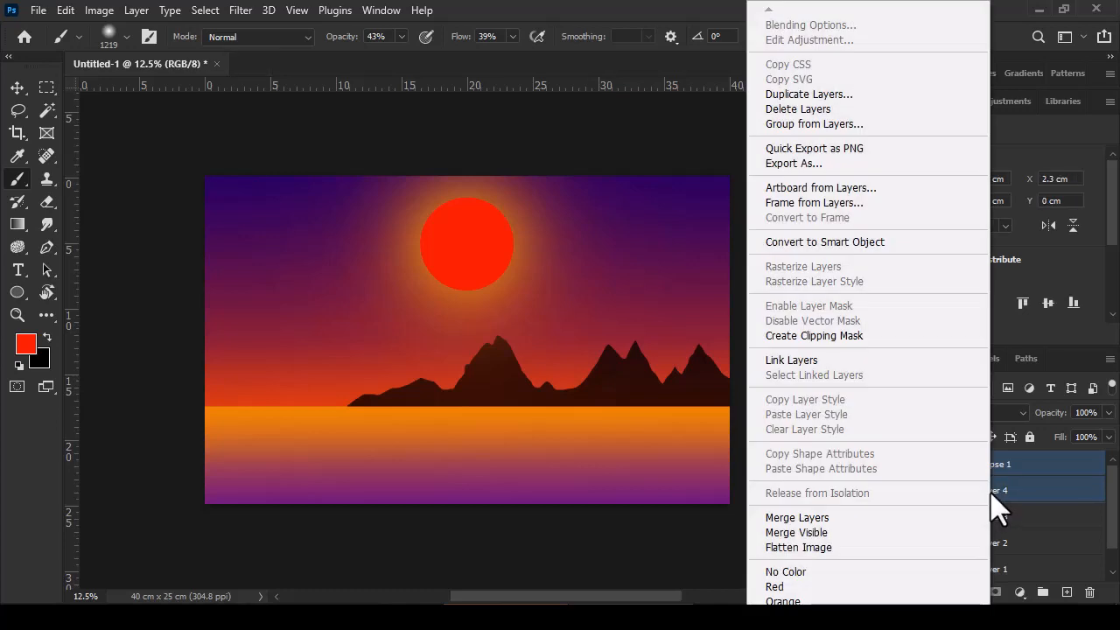
{"action": "left_click", "coordinate": [809, 517]}
Step: Place the merged sun between the mountain peaks, beneath the water layer, and raise the mountain layer's opacity to 100%
{"action": "key", "text": "v"}
{"action": "mouse_move", "coordinate": [468, 247]}
{"action": "left_mouse_down"}
{"action": "mouse_move", "coordinate": [629, 358]}
{"action": "mouse_move", "coordinate": [554, 382]}
{"action": "left_mouse_up"}
{"action": "left_click_drag", "start_coordinate": [1000, 472], "coordinate": [1004, 544]}
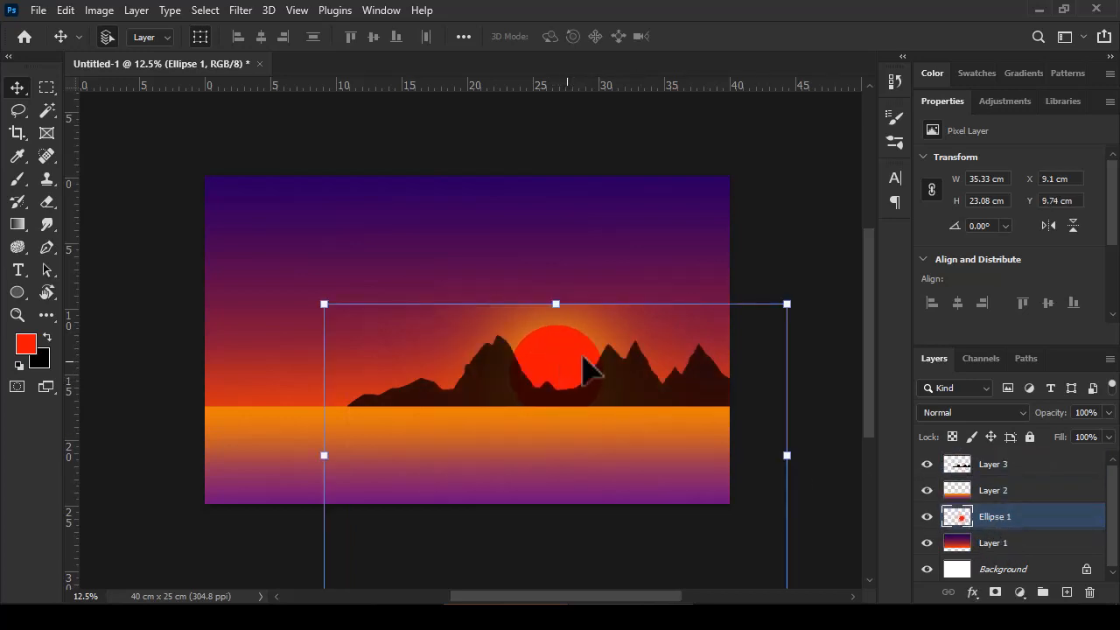
{"action": "left_click", "coordinate": [675, 390]}
{"action": "left_click_drag", "start_coordinate": [1039, 413], "coordinate": [1048, 420]}
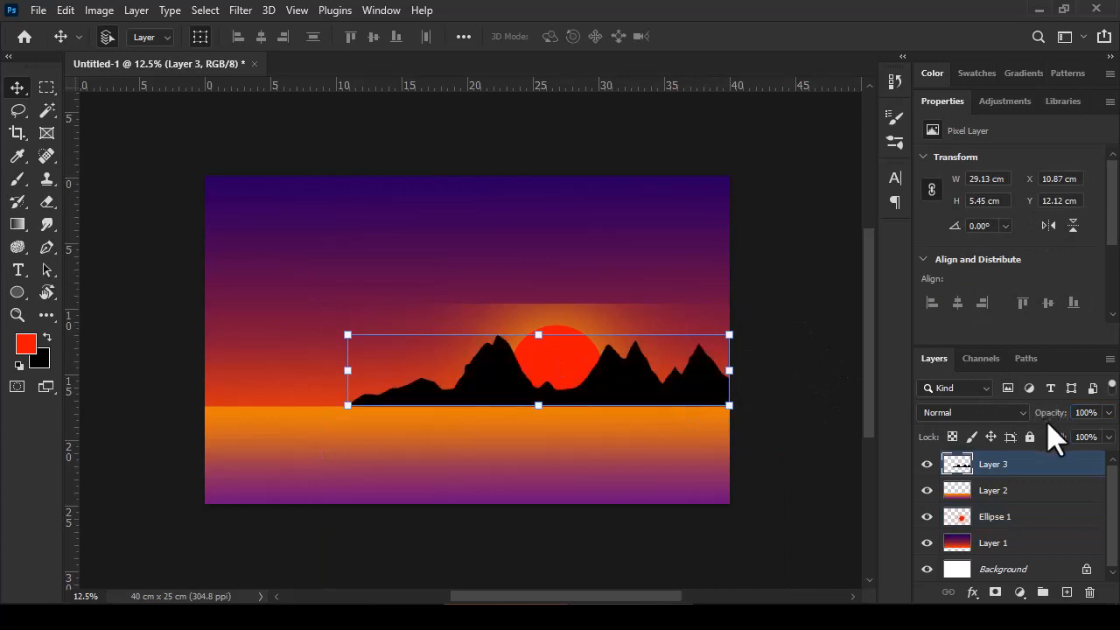
Step: Flip the sun layer vertically and move it up so the sun sits behind the gap between the mountain peaks
{"action": "left_click", "coordinate": [995, 516]}
{"action": "key", "text": "ctrl+t"}
{"action": "right_click", "coordinate": [560, 362]}
{"action": "left_click", "coordinate": [627, 593]}
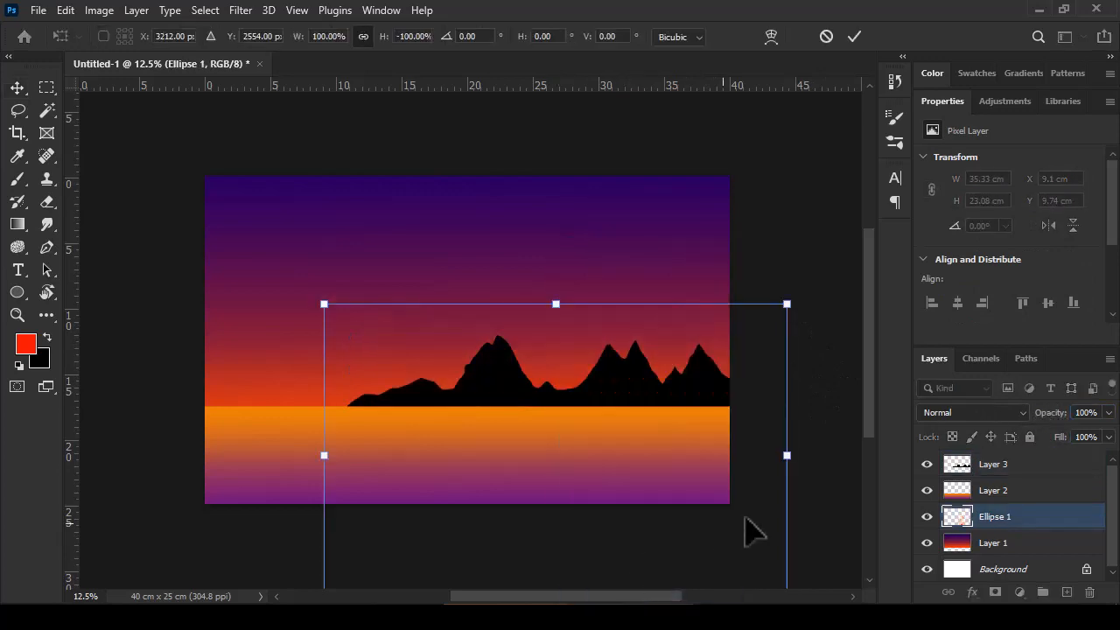
{"action": "left_click_drag", "start_coordinate": [749, 530], "coordinate": [744, 393]}
Step: Add a new layer above the mountains, outline an overhanging cliff in the lower-left foreground with the Lasso tool, fill it black and deselect
{"action": "left_click", "coordinate": [994, 468]}
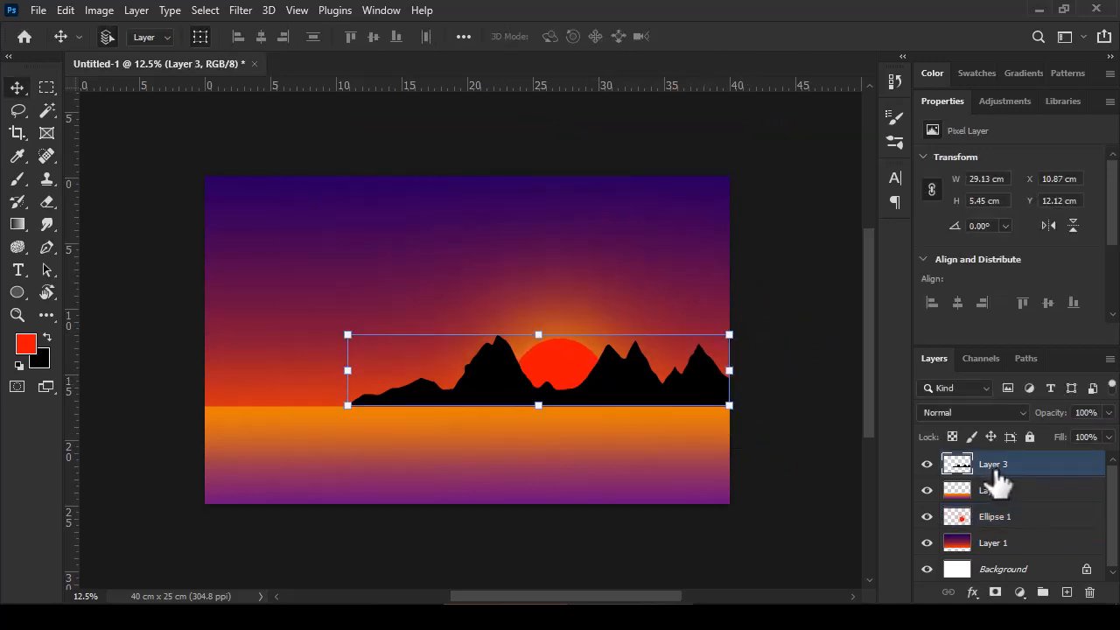
{"action": "left_click", "coordinate": [1066, 592]}
{"action": "left_click", "coordinate": [18, 110]}
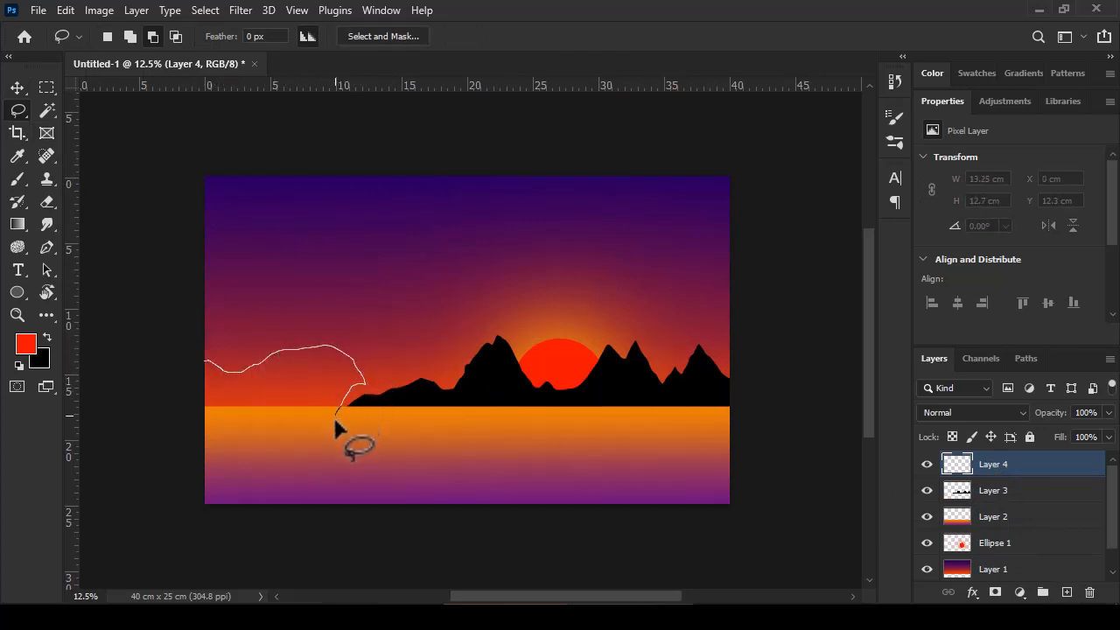
{"action": "mouse_move", "coordinate": [369, 525]}
{"action": "left_mouse_down"}
{"action": "mouse_move", "coordinate": [288, 525]}
{"action": "mouse_move", "coordinate": [174, 466]}
{"action": "mouse_move", "coordinate": [199, 366]}
{"action": "left_mouse_up"}
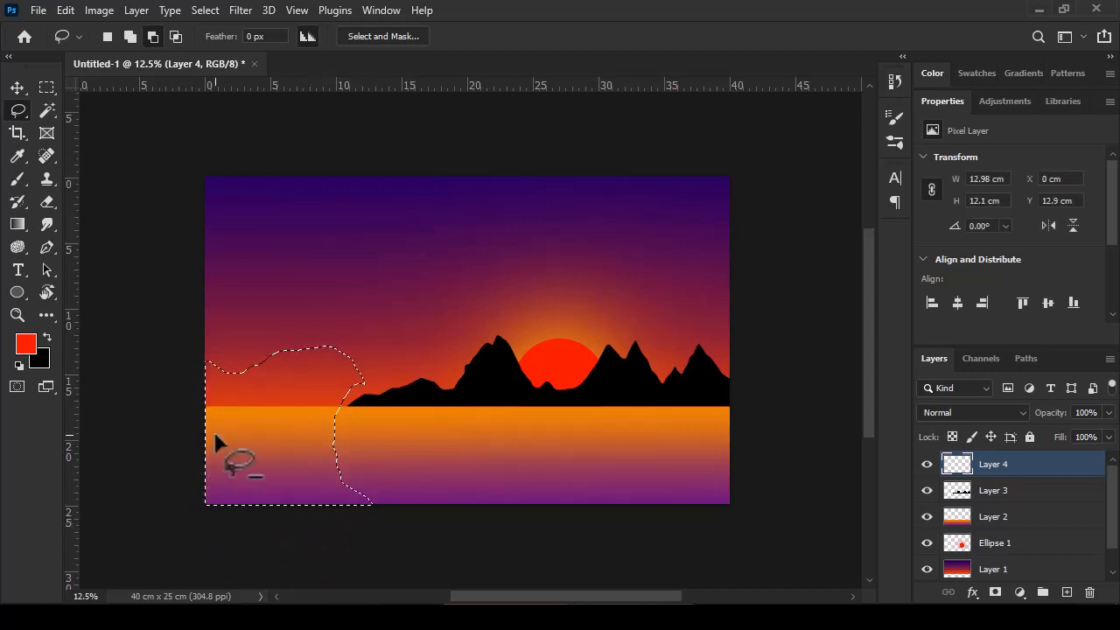
{"action": "key", "text": "ctrl+BackSpace"}
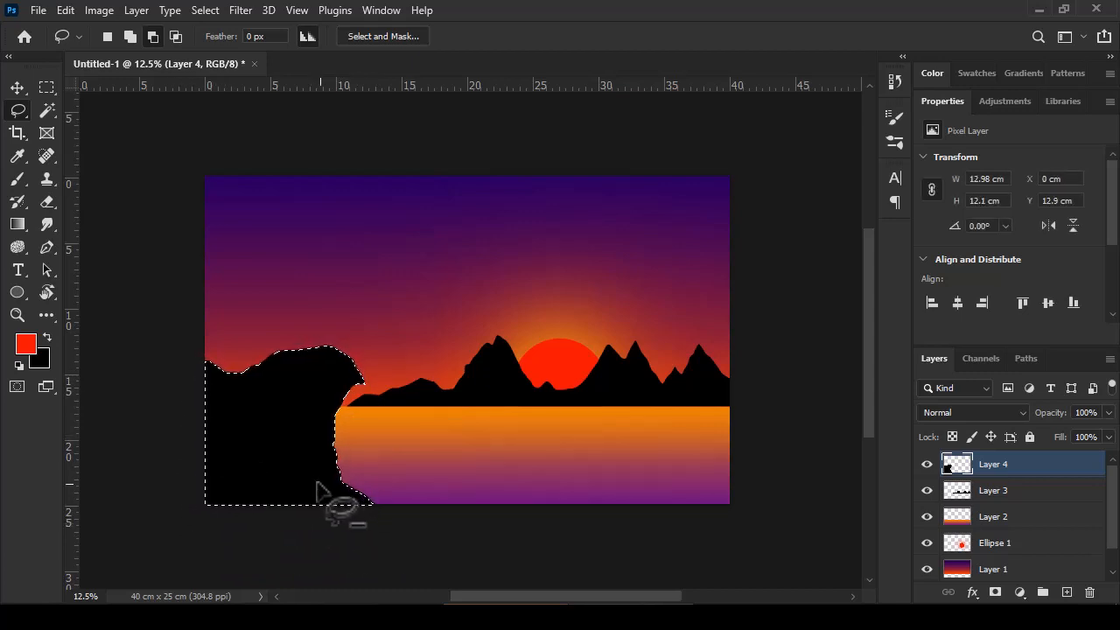
{"action": "key", "text": "ctrl+d"}
Step: Draw the tiger custom shape from the Wild Animals set in the sky, about 944 px wide and 546 px high
{"action": "left_click", "coordinate": [18, 292]}
{"action": "right_click", "coordinate": [23, 296]}
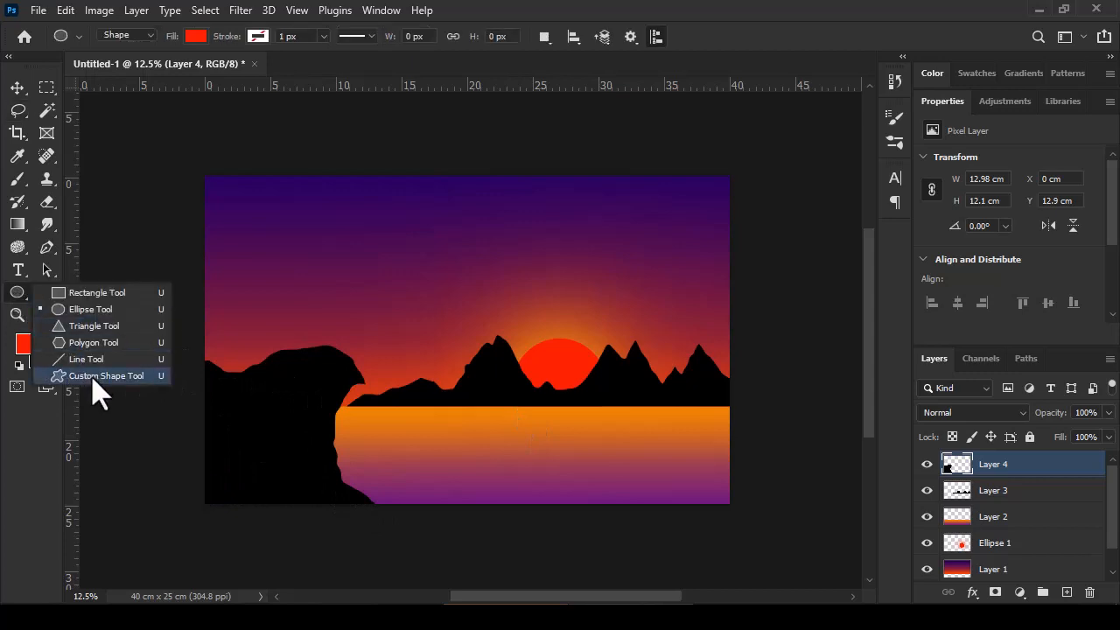
{"action": "left_click", "coordinate": [93, 375]}
{"action": "left_click", "coordinate": [709, 36]}
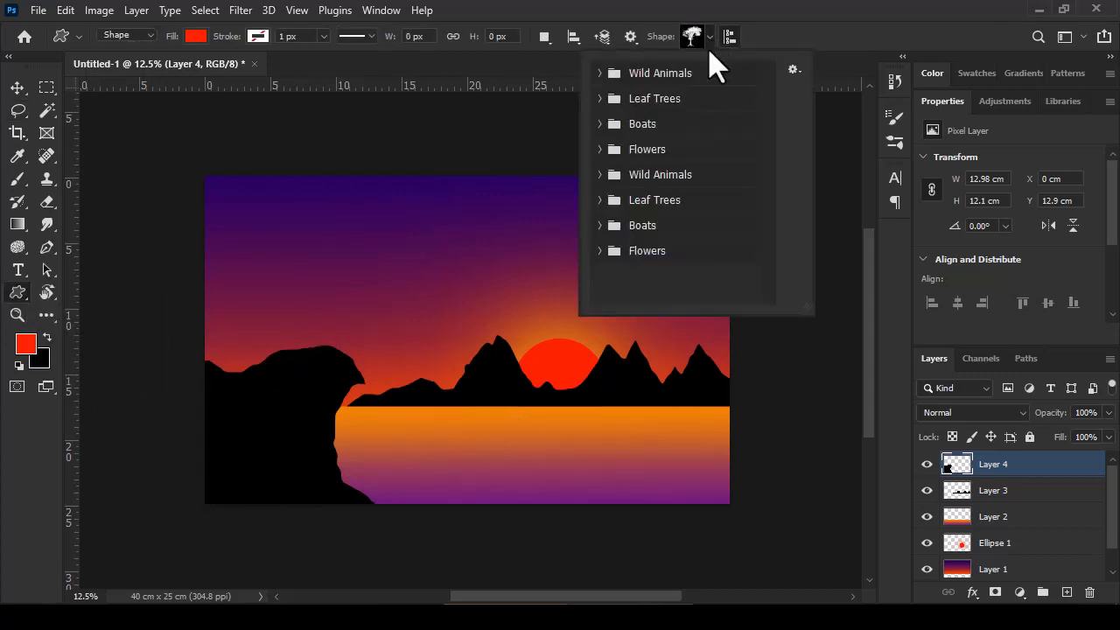
{"action": "left_click", "coordinate": [600, 74]}
{"action": "scroll", "coordinate": [769, 120], "scroll_direction": "down", "scroll_amount": 1}
{"action": "left_click", "coordinate": [635, 101]}
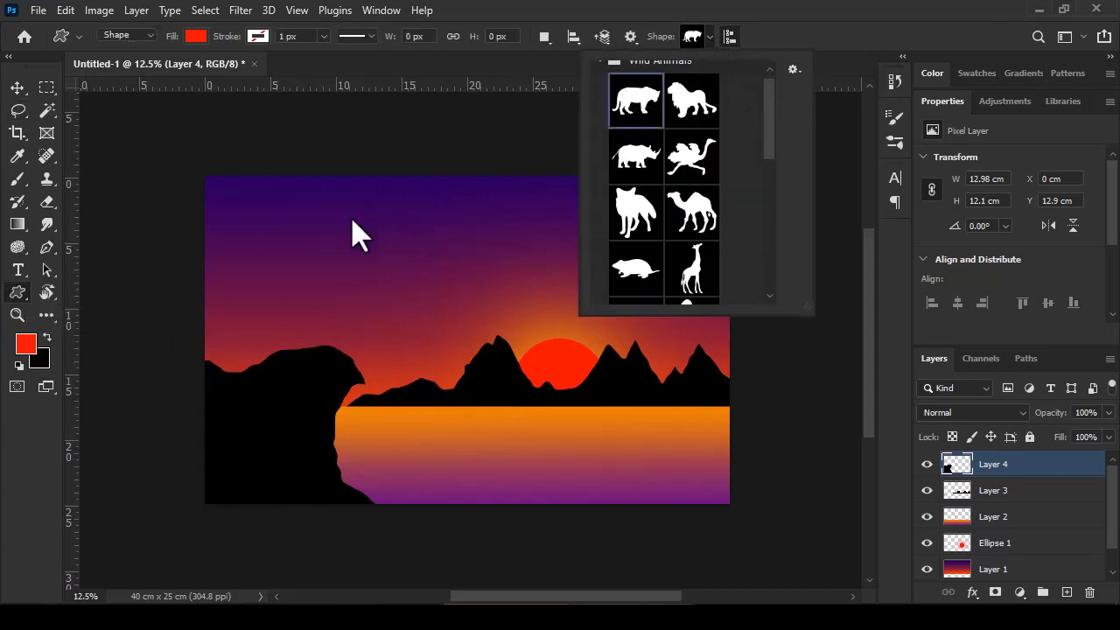
{"action": "left_click_drag", "start_coordinate": [342, 216], "coordinate": [445, 320]}
Step: Change the tiger's fill to black and rasterize its layer
{"action": "left_click", "coordinate": [195, 36]}
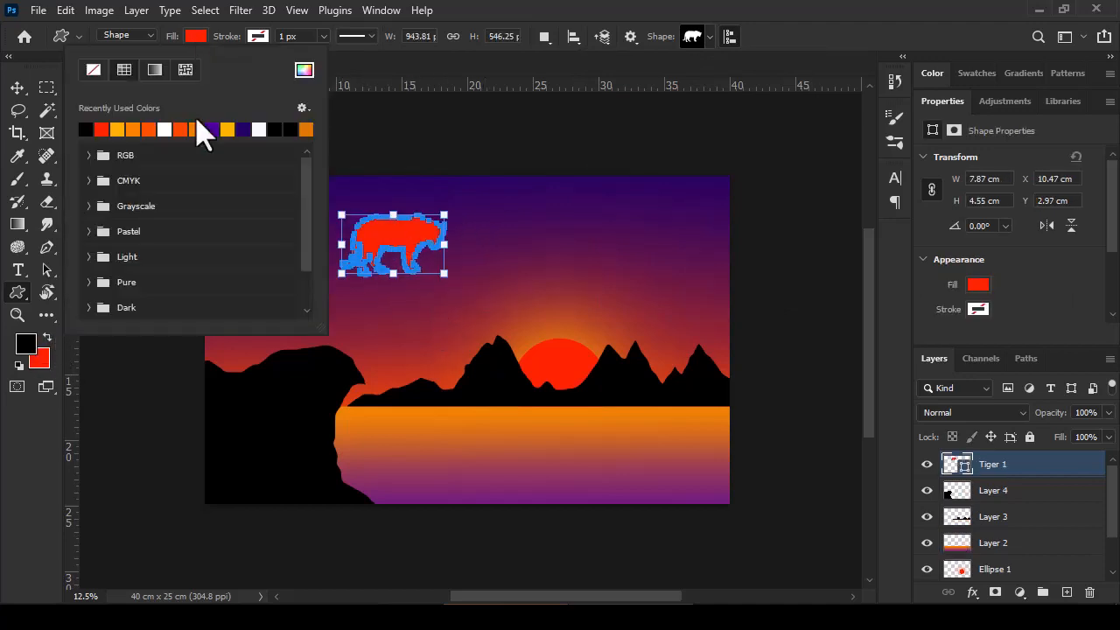
{"action": "left_click", "coordinate": [104, 126]}
{"action": "left_click", "coordinate": [191, 36]}
{"action": "right_click", "coordinate": [997, 477]}
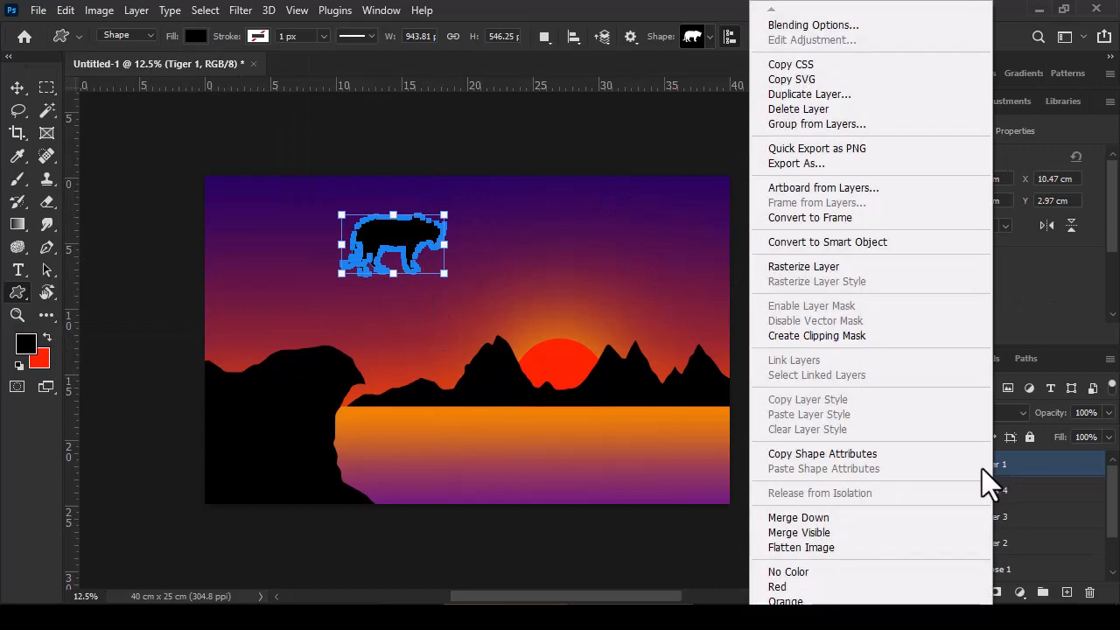
{"action": "left_click", "coordinate": [831, 267]}
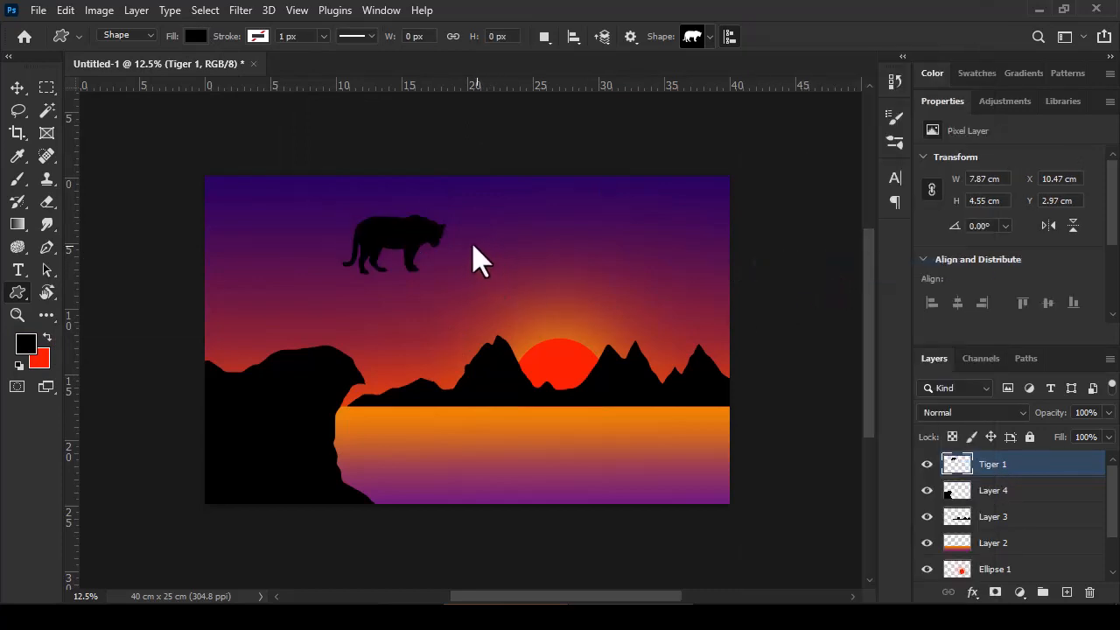
Step: Move the tiger onto the top of the cliff and hide its layer
{"action": "key", "text": "v"}
{"action": "left_click_drag", "start_coordinate": [420, 254], "coordinate": [335, 317]}
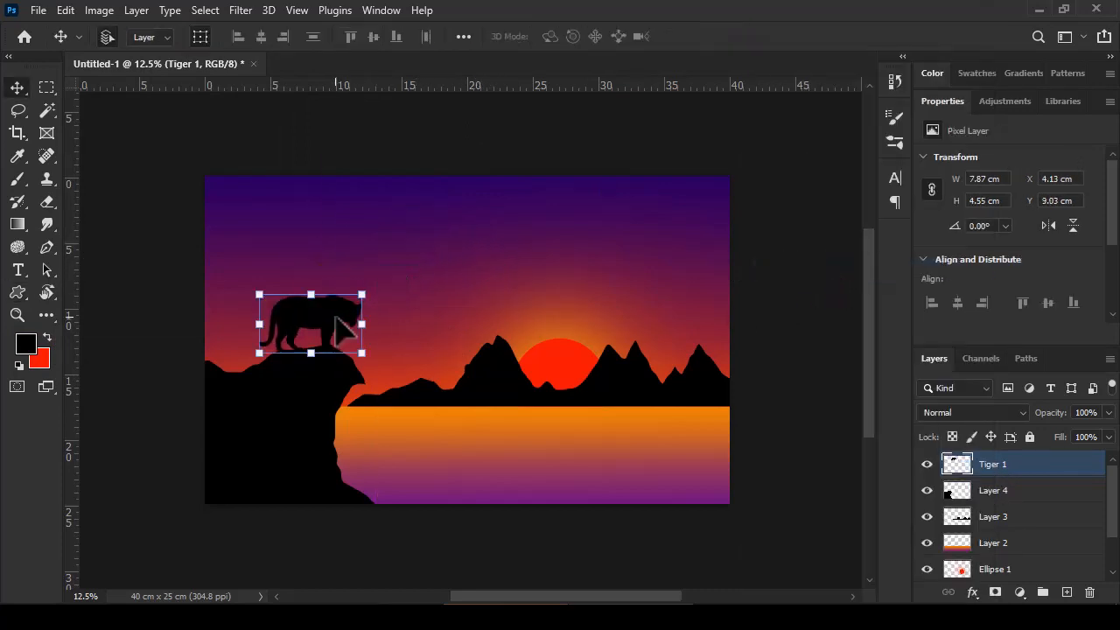
{"action": "left_click", "coordinate": [926, 463]}
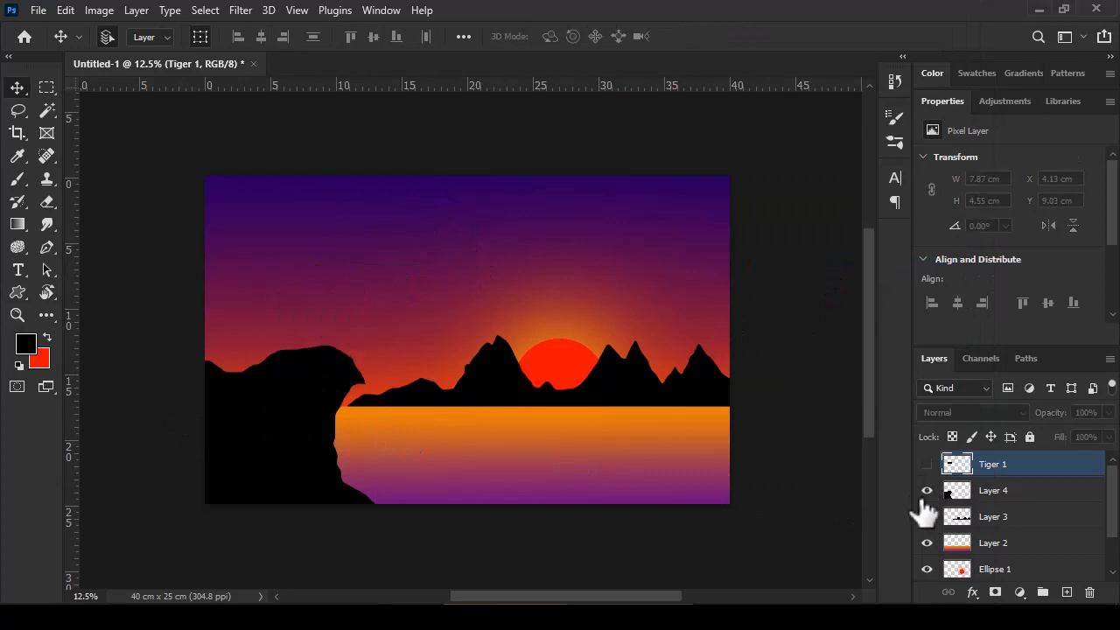
Step: Draw a circle about 1336 px in diameter with the Ellipse tool and move it over the cliff top
{"action": "left_click", "coordinate": [25, 295]}
{"action": "right_click", "coordinate": [26, 302]}
{"action": "left_click", "coordinate": [109, 306]}
{"action": "left_click_drag", "start_coordinate": [265, 231], "coordinate": [409, 433]}
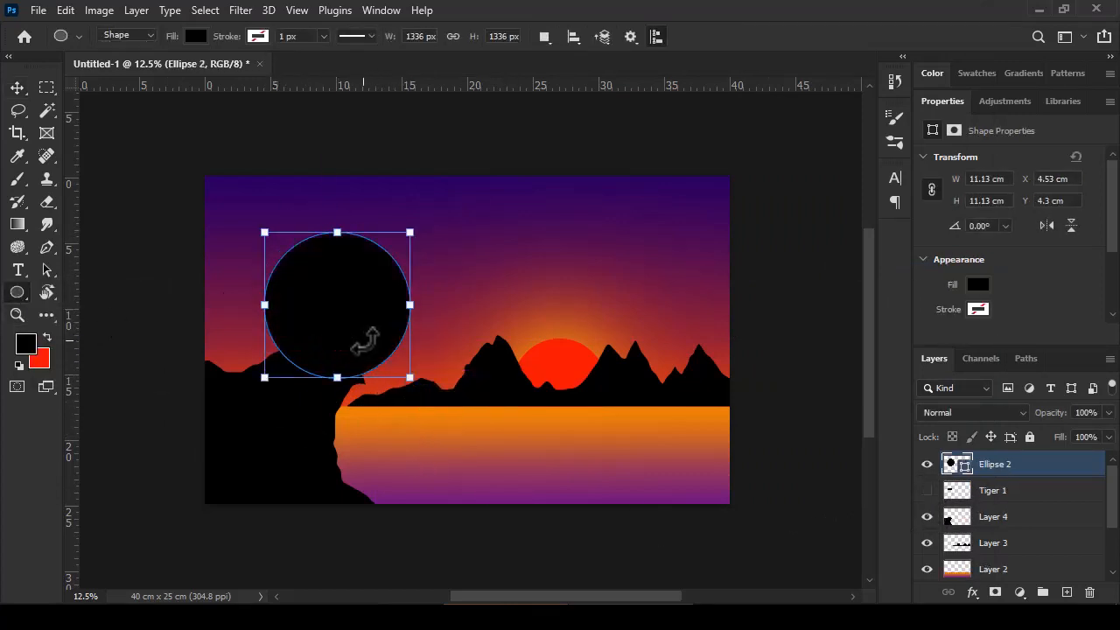
{"action": "key", "text": "v"}
{"action": "left_click_drag", "start_coordinate": [368, 335], "coordinate": [340, 327]}
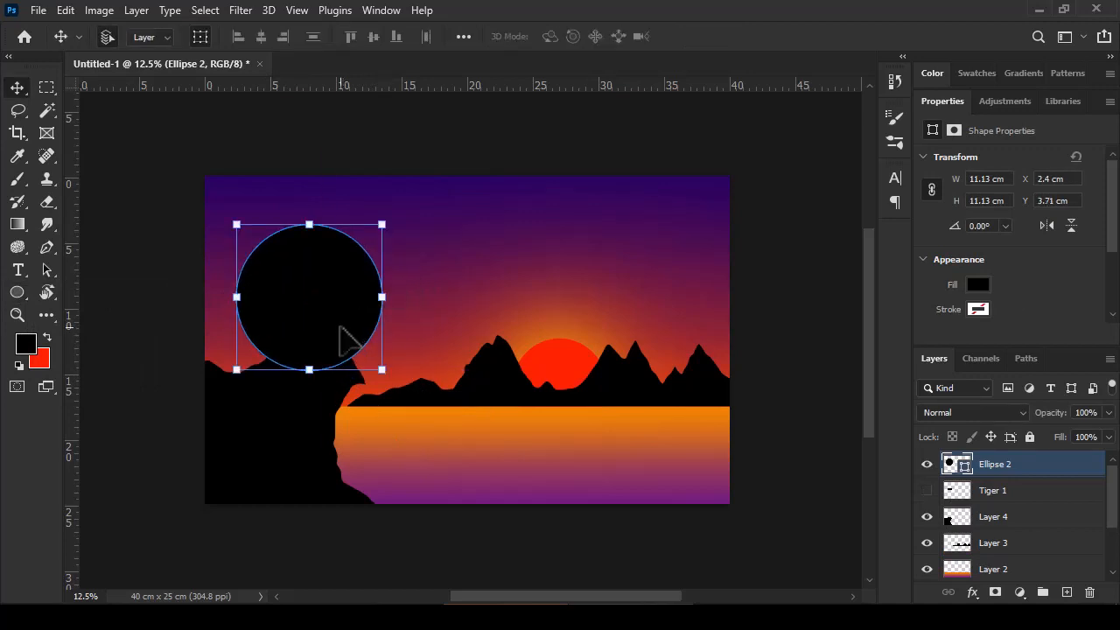
Step: Change the circle's fill to white and deselect its layer
{"action": "left_click", "coordinate": [26, 343]}
{"action": "left_click", "coordinate": [1098, 126]}
{"action": "left_click", "coordinate": [17, 292]}
{"action": "left_click", "coordinate": [195, 36]}
{"action": "left_click", "coordinate": [163, 129]}
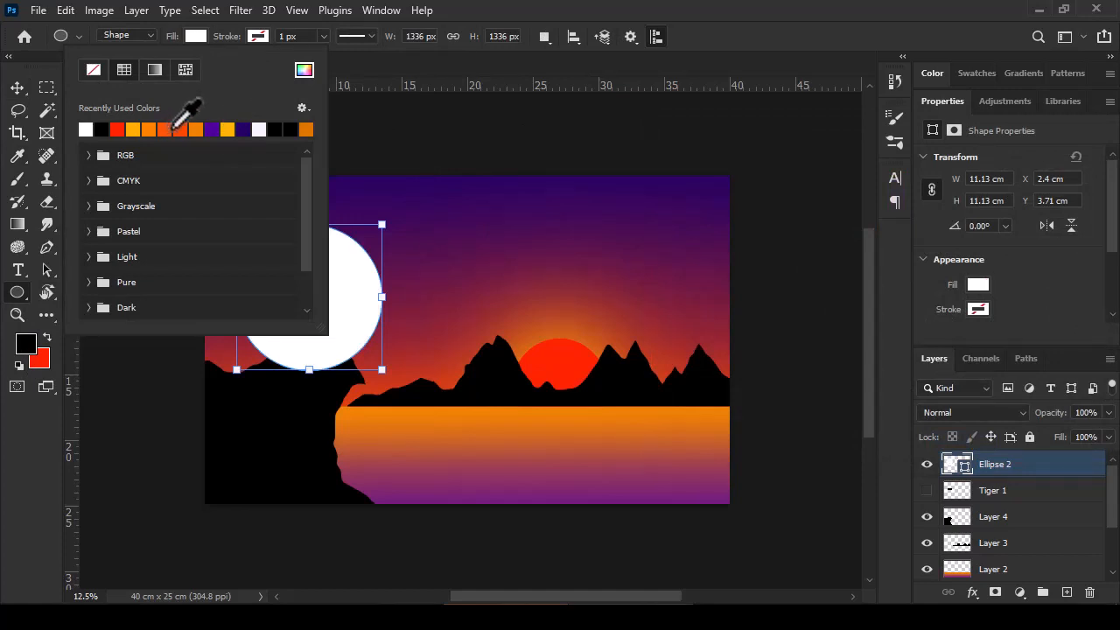
{"action": "left_click", "coordinate": [194, 38]}
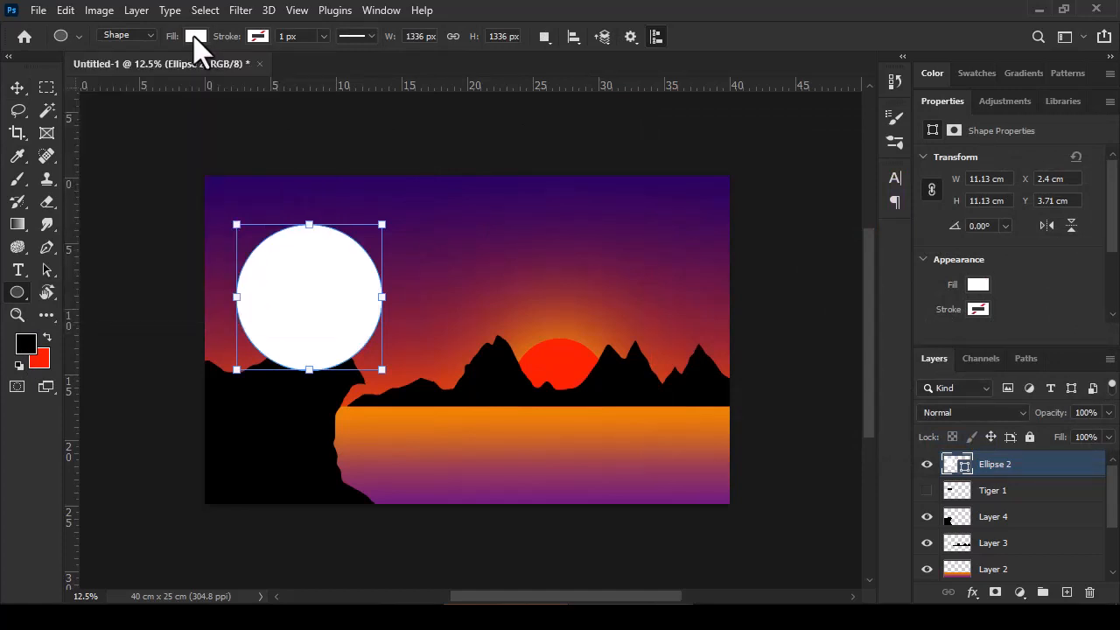
{"action": "key", "text": "v"}
{"action": "left_click", "coordinate": [160, 310]}
Step: Choose the moon 1 preset for the Brush tool
{"action": "left_click", "coordinate": [18, 178]}
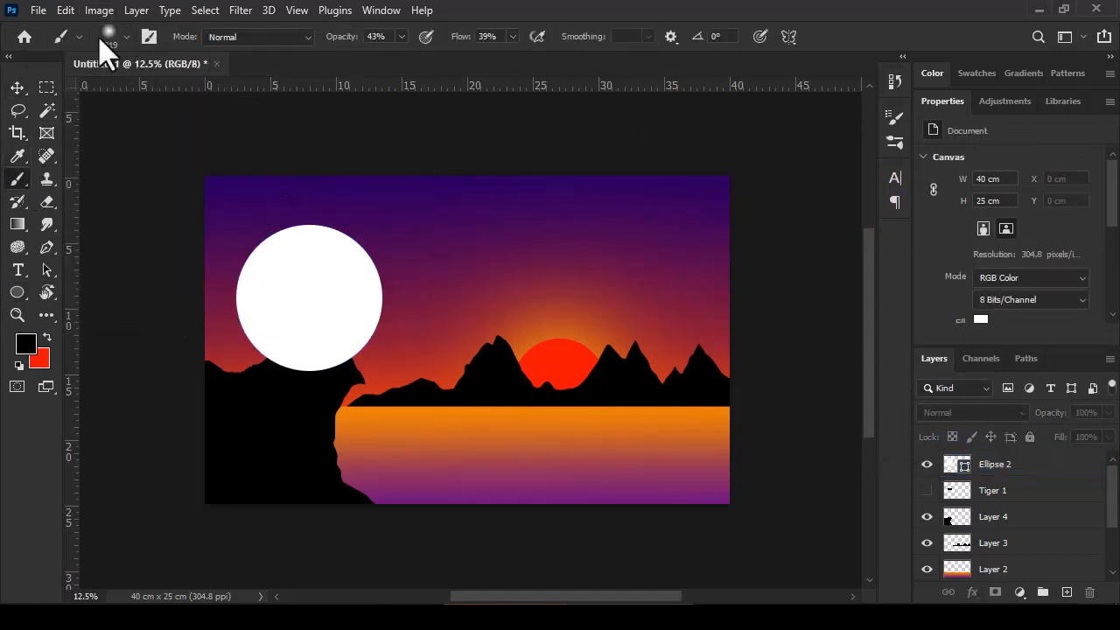
{"action": "left_click", "coordinate": [124, 36]}
{"action": "scroll", "coordinate": [175, 367], "scroll_direction": "down", "scroll_amount": 10}
{"action": "left_click", "coordinate": [40, 516]}
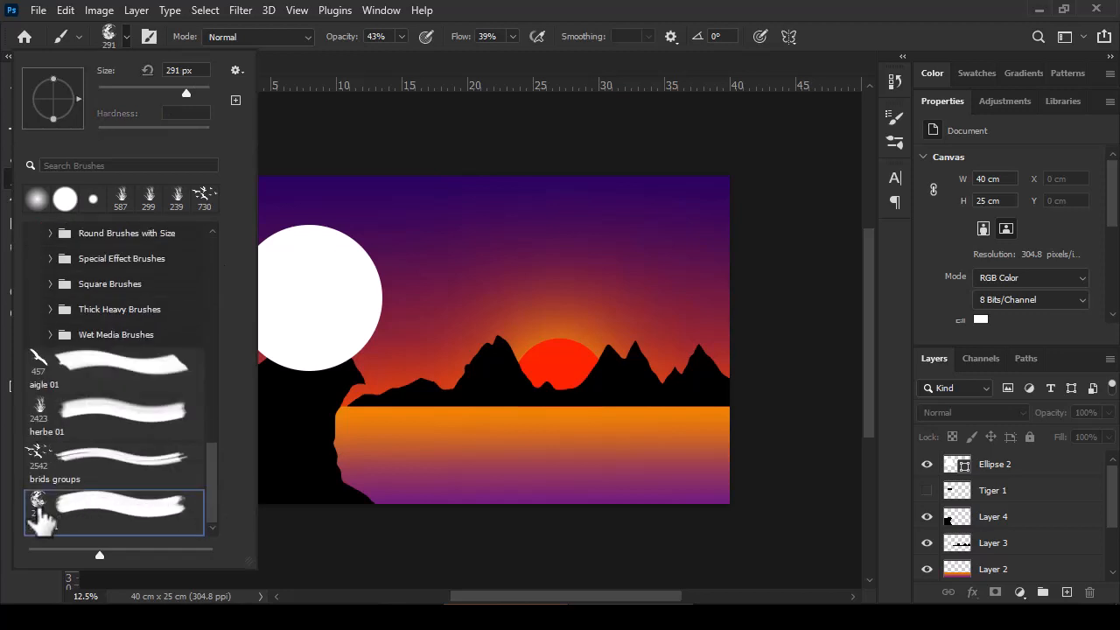
Step: Rasterize the white circle's layer for painting
{"action": "left_click", "coordinate": [999, 473]}
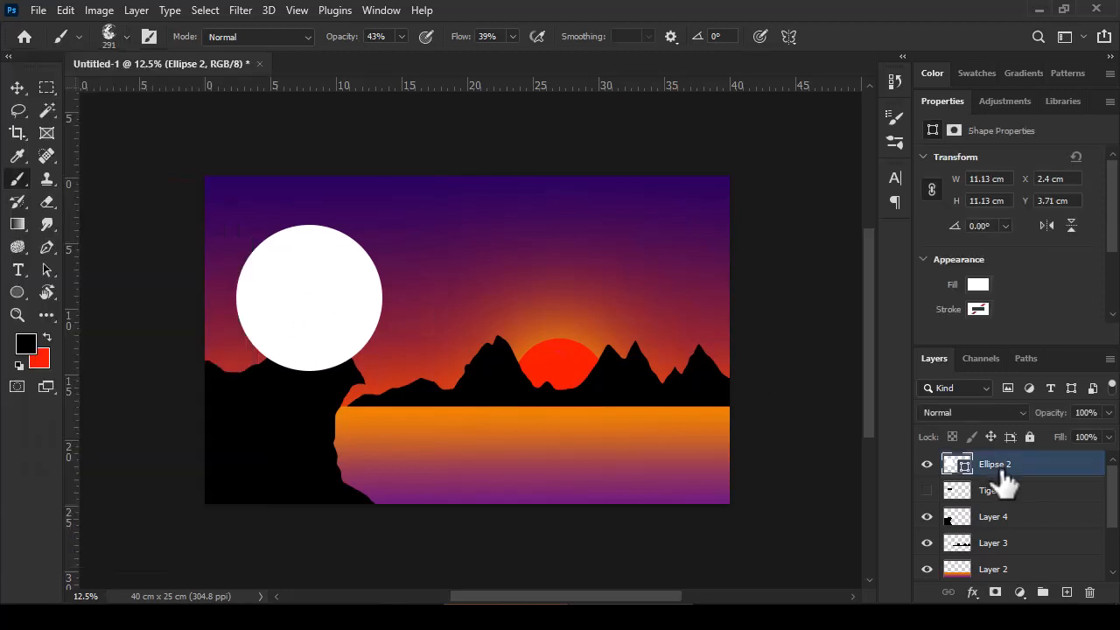
{"action": "right_click", "coordinate": [1002, 481]}
{"action": "left_click", "coordinate": [862, 267]}
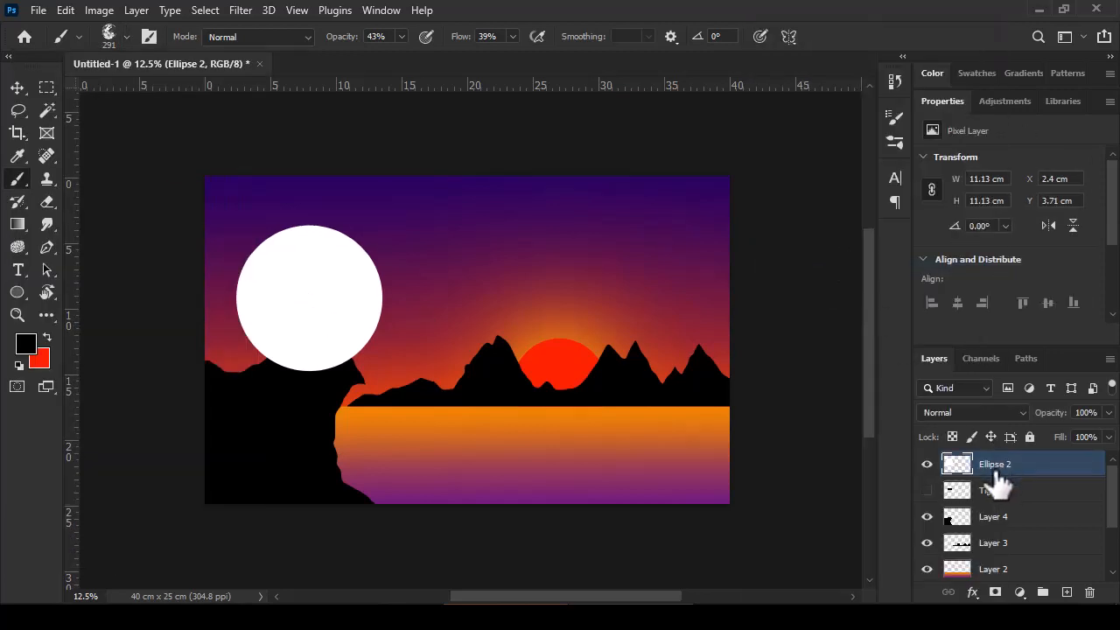
{"action": "left_click_drag", "start_coordinate": [301, 310], "coordinate": [355, 317]}
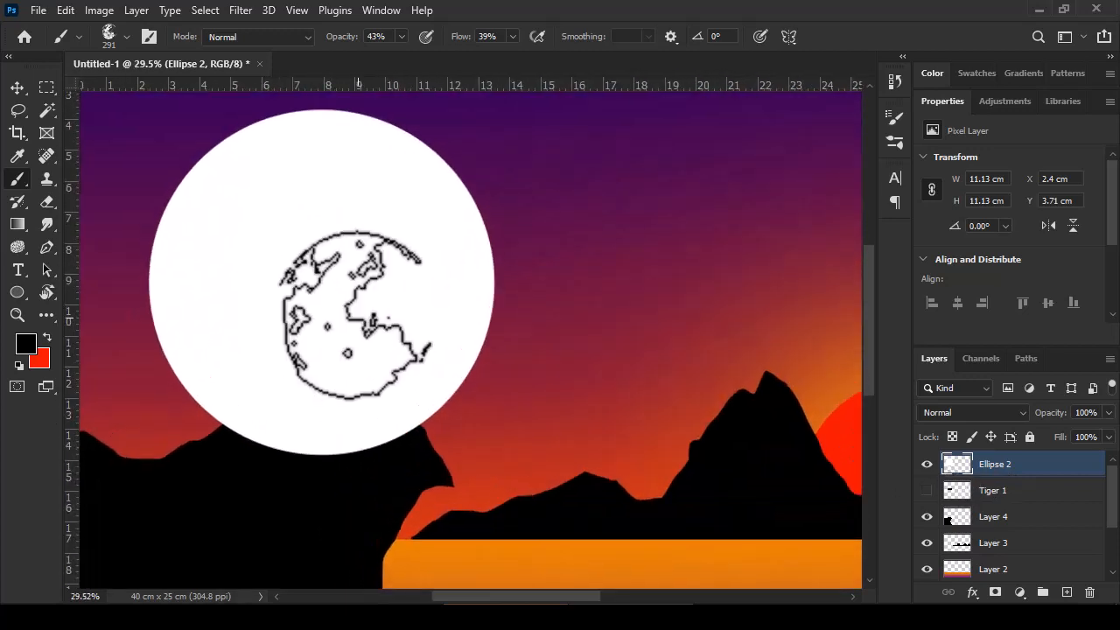
Step: Set the foreground color to a muted greyish pink
{"action": "left_click", "coordinate": [32, 347]}
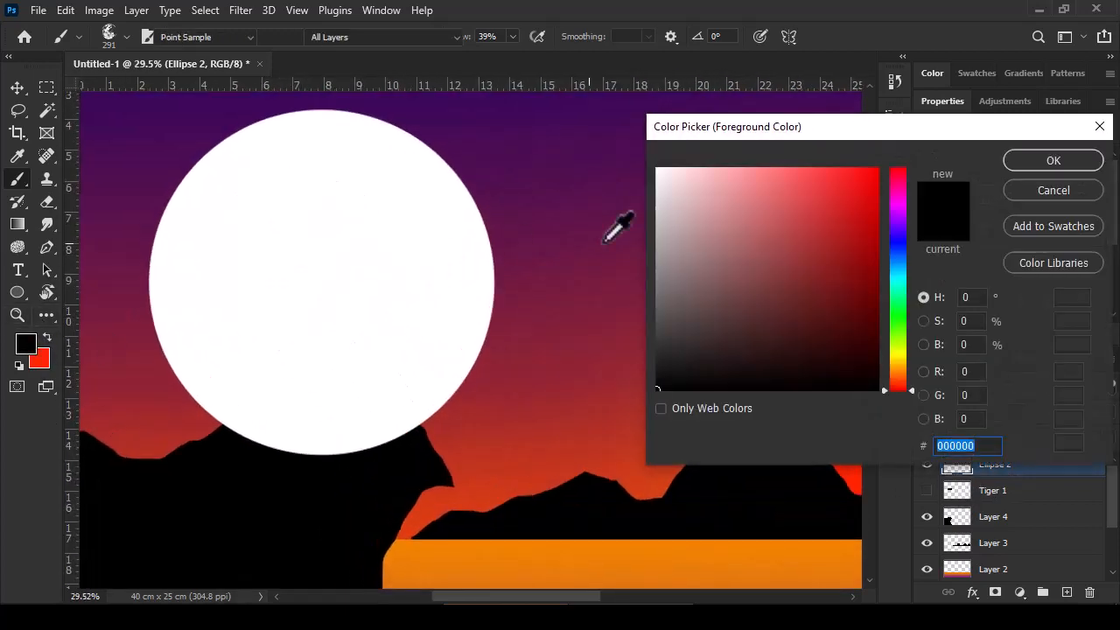
{"action": "left_click", "coordinate": [658, 218]}
{"action": "left_click", "coordinate": [552, 181]}
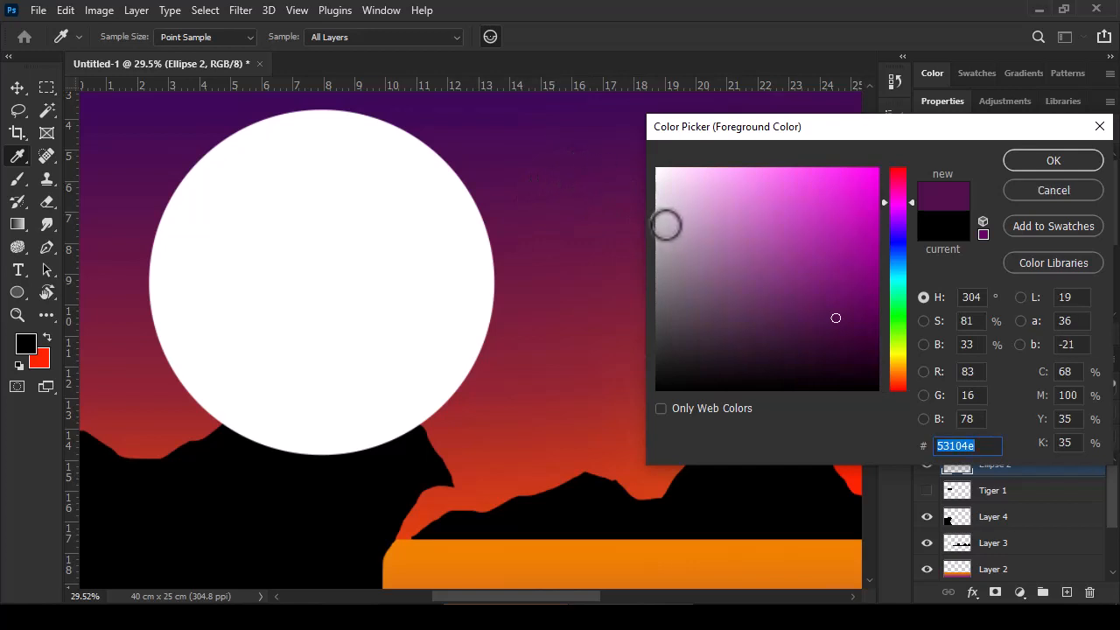
{"action": "mouse_move", "coordinate": [667, 224]}
{"action": "left_mouse_down"}
{"action": "mouse_move", "coordinate": [663, 277]}
{"action": "mouse_move", "coordinate": [661, 254]}
{"action": "left_mouse_up"}
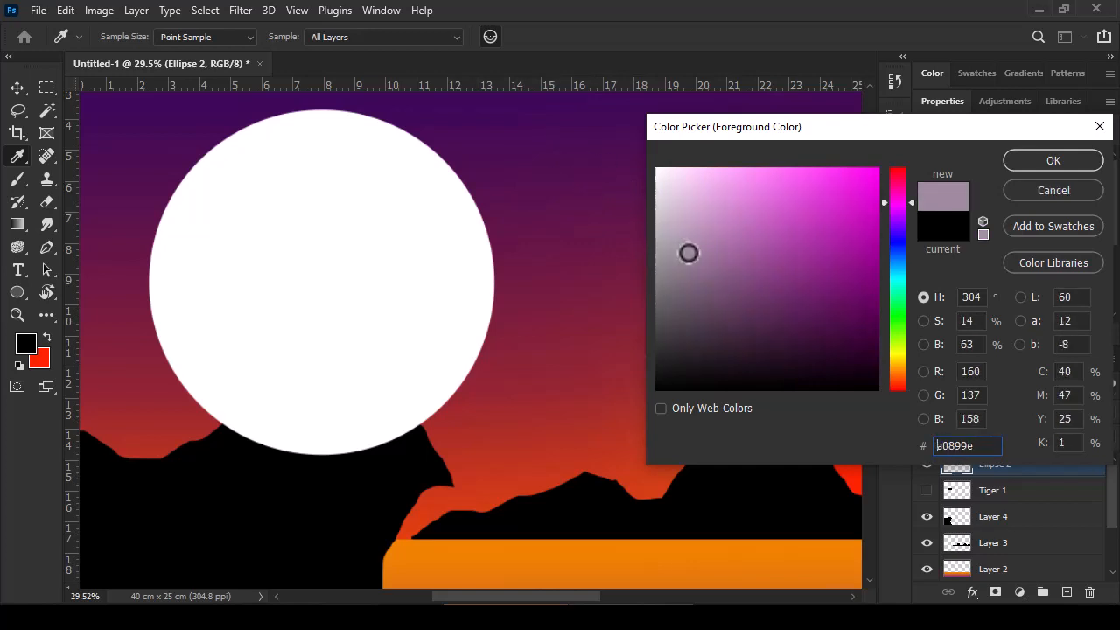
{"action": "left_click", "coordinate": [549, 439]}
{"action": "left_click", "coordinate": [737, 237]}
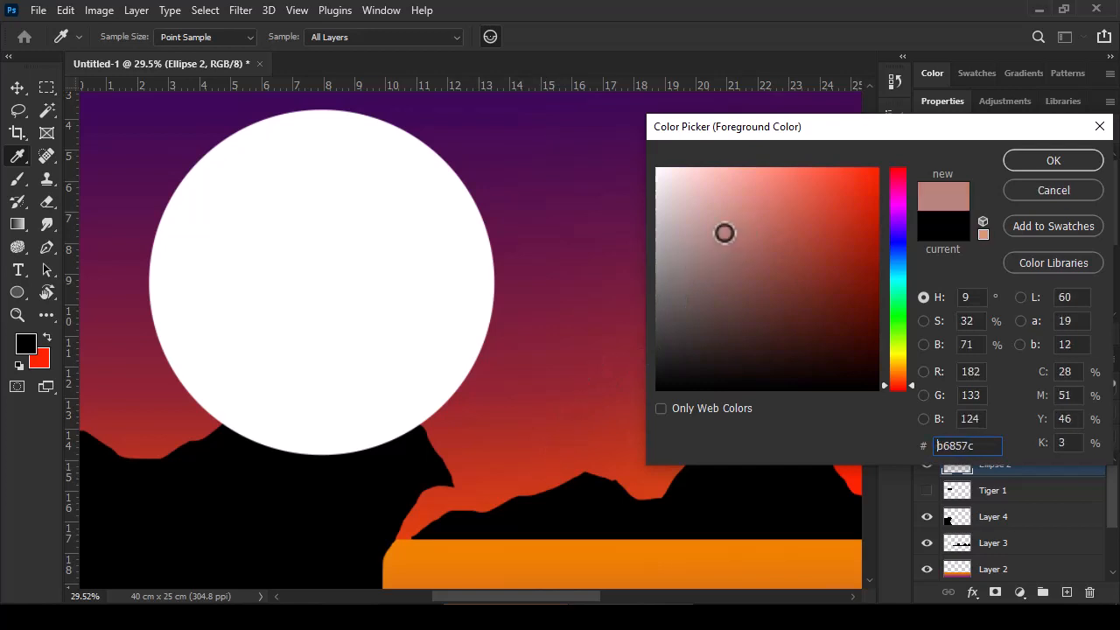
{"action": "mouse_move", "coordinate": [735, 239]}
{"action": "left_mouse_down"}
{"action": "mouse_move", "coordinate": [720, 257]}
{"action": "mouse_move", "coordinate": [727, 265]}
{"action": "left_mouse_up"}
{"action": "left_click", "coordinate": [1041, 162]}
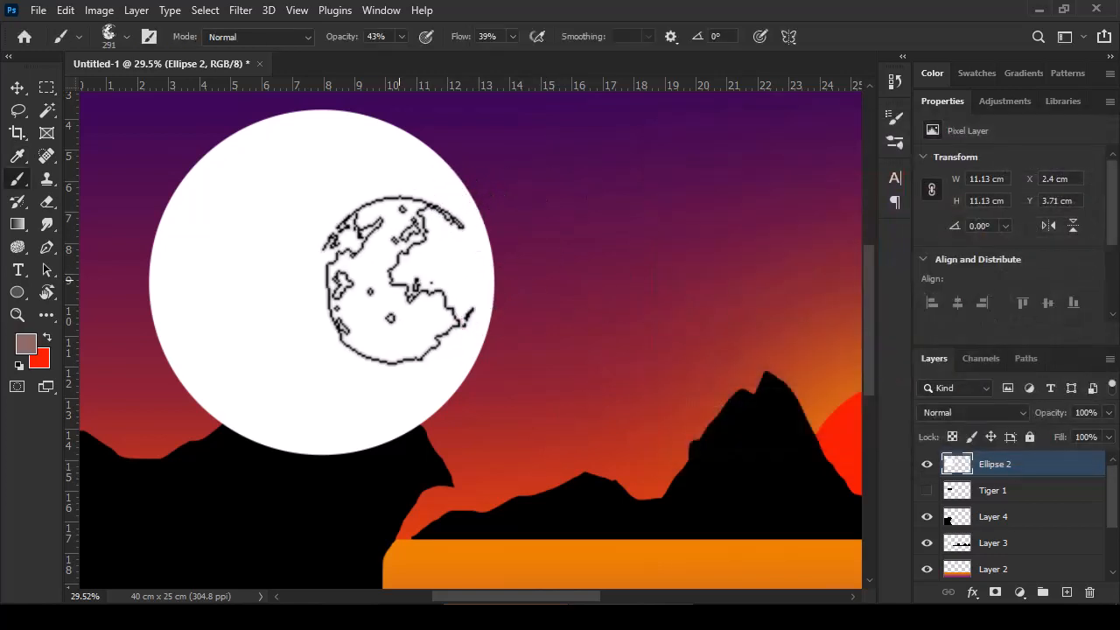
Step: Stamp the moon texture over the white circle with the brush at 165°, 1327 px, 72% opacity and 74% flow
{"action": "left_click", "coordinate": [127, 37]}
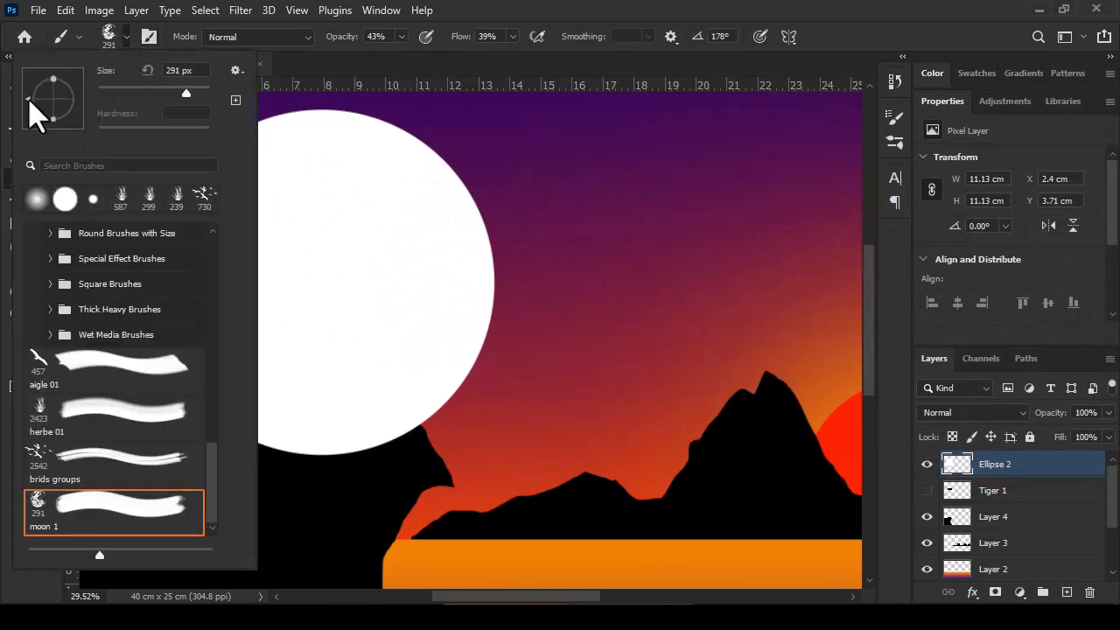
{"action": "left_click", "coordinate": [109, 33]}
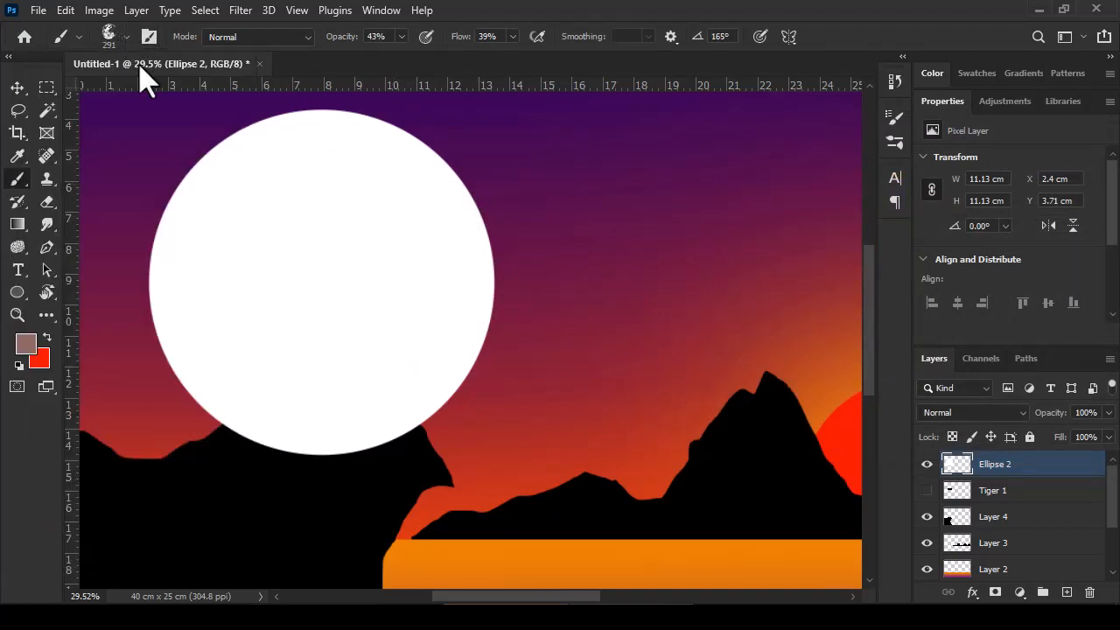
{"action": "mouse_move", "coordinate": [267, 257]}
{"action": "left_mouse_down"}
{"action": "mouse_move", "coordinate": [391, 288]}
{"action": "mouse_move", "coordinate": [352, 298]}
{"action": "mouse_move", "coordinate": [317, 280]}
{"action": "left_mouse_up"}
{"action": "left_click_drag", "start_coordinate": [513, 37], "coordinate": [538, 59]}
{"action": "mouse_move", "coordinate": [400, 37]}
{"action": "left_mouse_down"}
{"action": "mouse_move", "coordinate": [401, 64]}
{"action": "mouse_move", "coordinate": [412, 56]}
{"action": "left_mouse_up"}
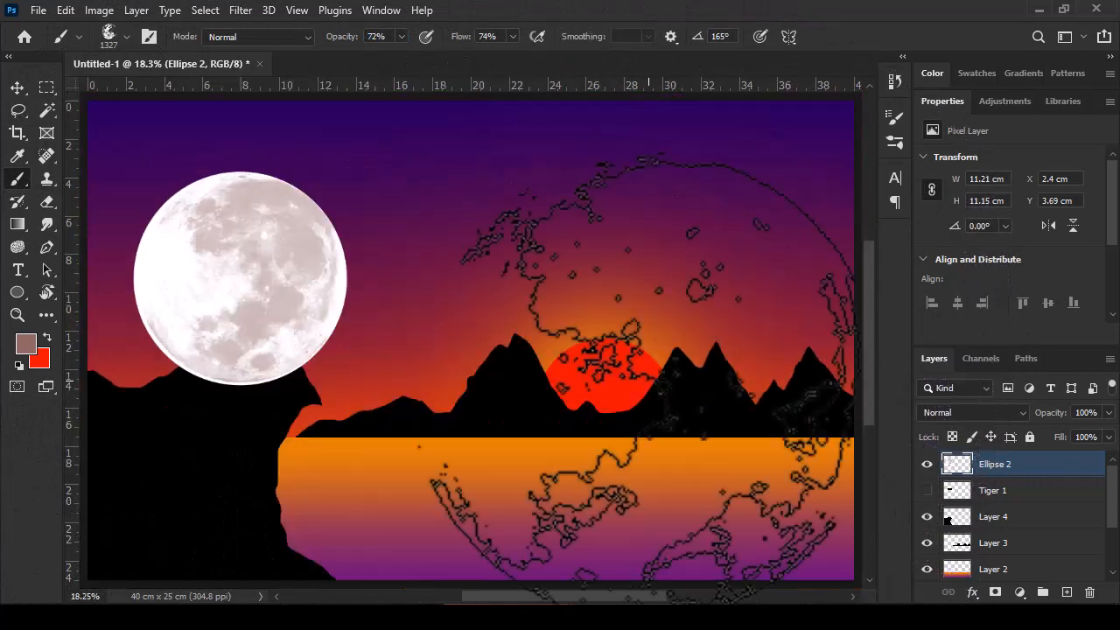
Step: Move the moon layer below the cliff layer and show the tiger layer again
{"action": "key", "text": "v"}
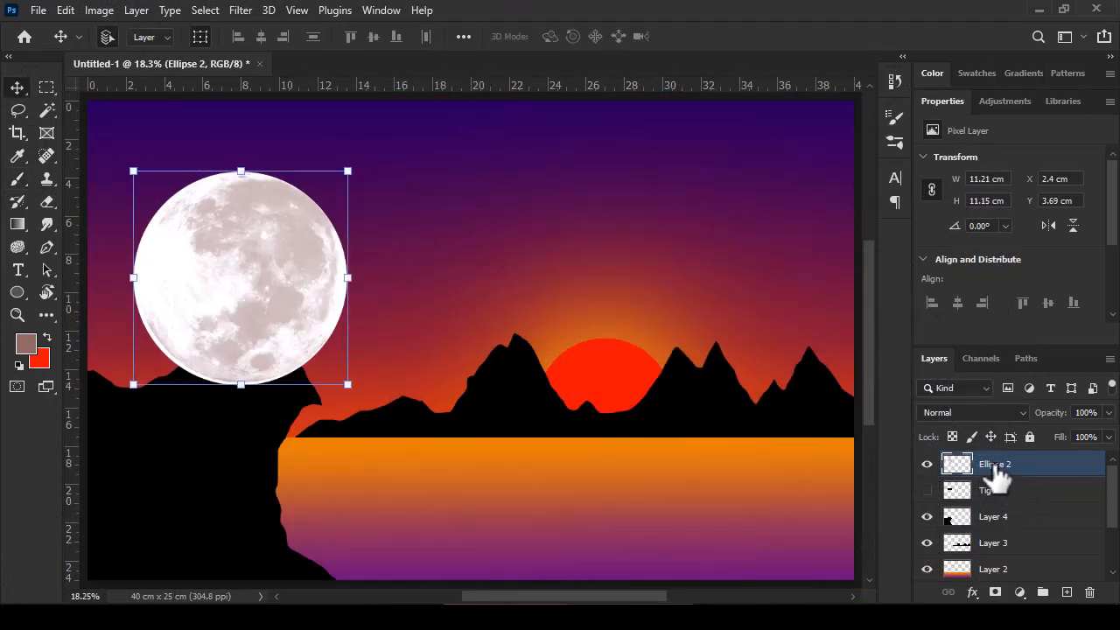
{"action": "left_click_drag", "start_coordinate": [997, 472], "coordinate": [1015, 514]}
{"action": "left_click", "coordinate": [927, 463]}
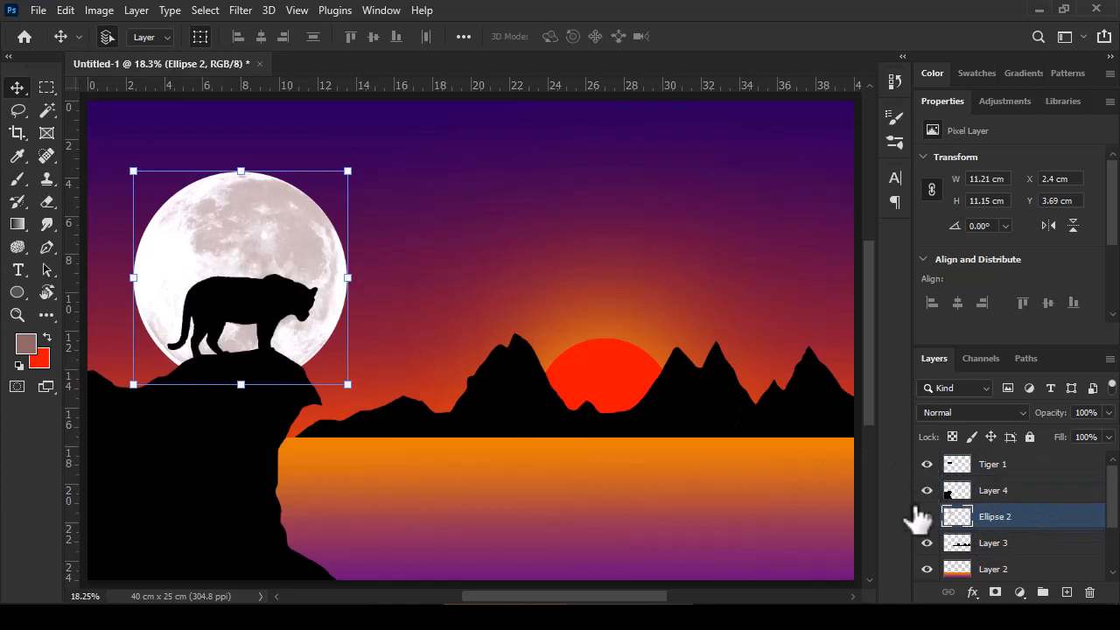
{"action": "key", "text": "ctrl+0"}
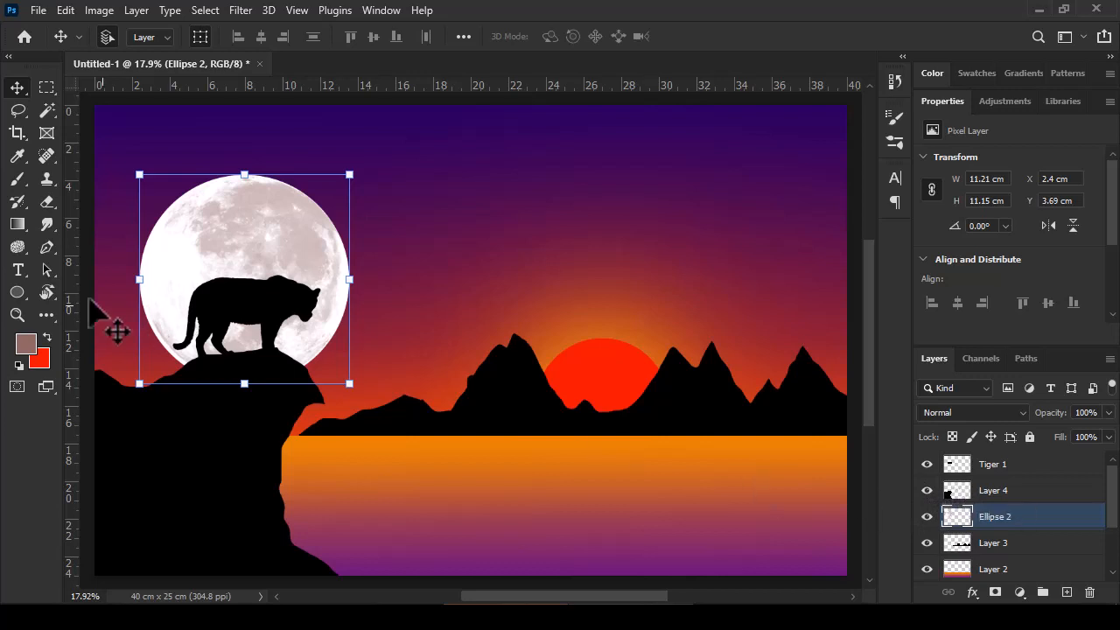
Step: Draw the Buffalo Thorn tree custom shape from the Leaf Trees set over the water, about 2072 px wide and high
{"action": "left_click", "coordinate": [19, 295]}
{"action": "right_click", "coordinate": [22, 302]}
{"action": "left_click", "coordinate": [88, 377]}
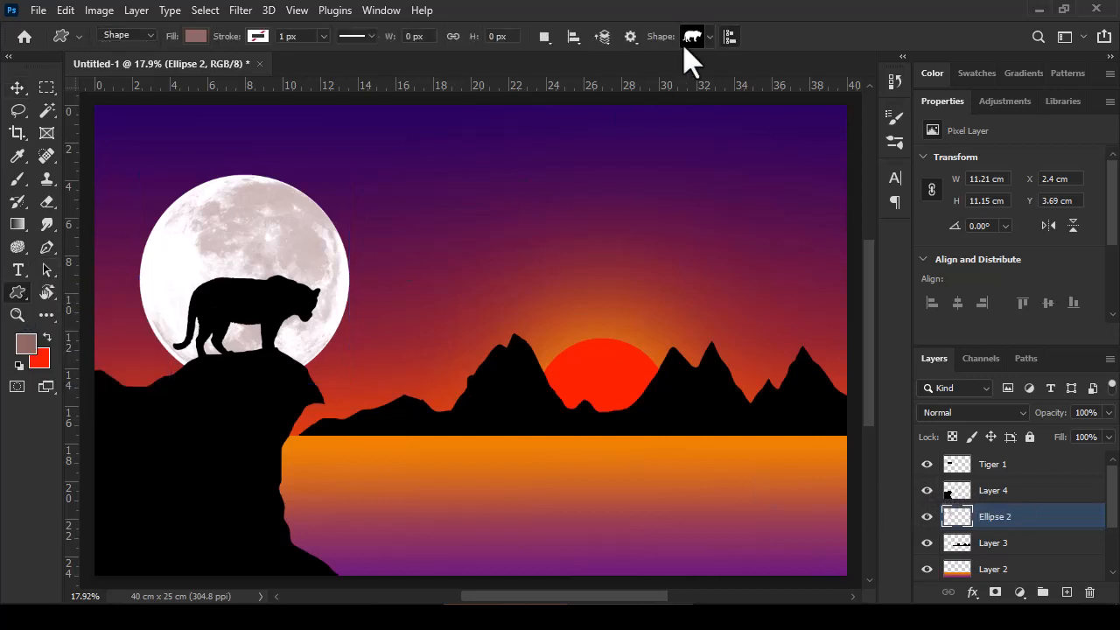
{"action": "left_click", "coordinate": [695, 35]}
{"action": "left_click", "coordinate": [594, 63]}
{"action": "left_click", "coordinate": [604, 98]}
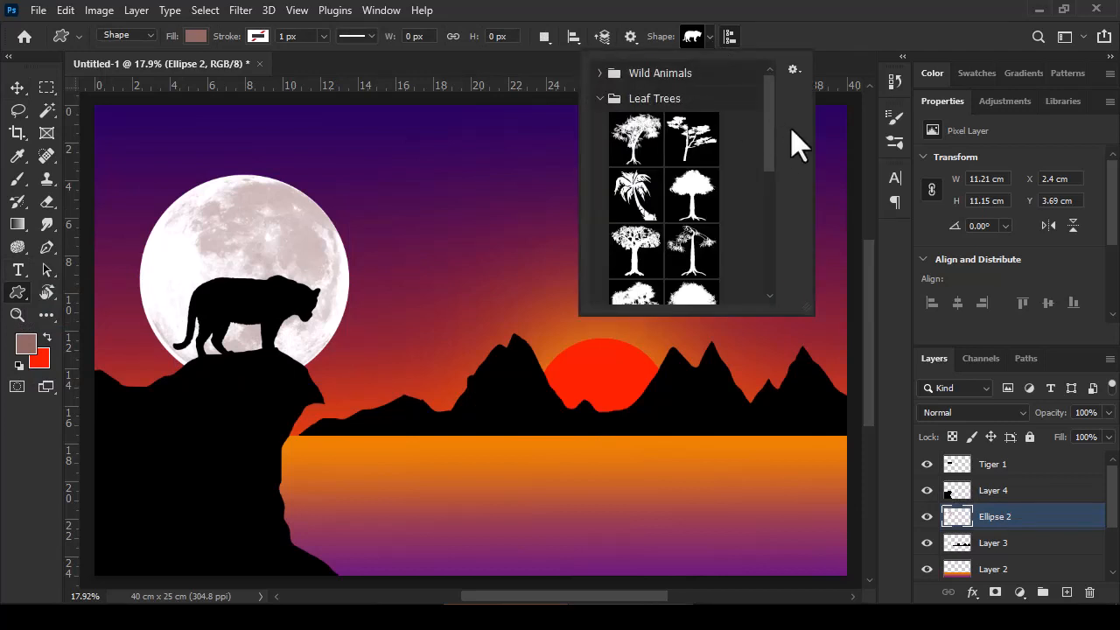
{"action": "mouse_move", "coordinate": [770, 137]}
{"action": "left_mouse_down"}
{"action": "mouse_move", "coordinate": [768, 220]}
{"action": "mouse_move", "coordinate": [775, 143]}
{"action": "left_mouse_up"}
{"action": "left_click", "coordinate": [641, 154]}
{"action": "left_click_drag", "start_coordinate": [392, 175], "coordinate": [715, 551]}
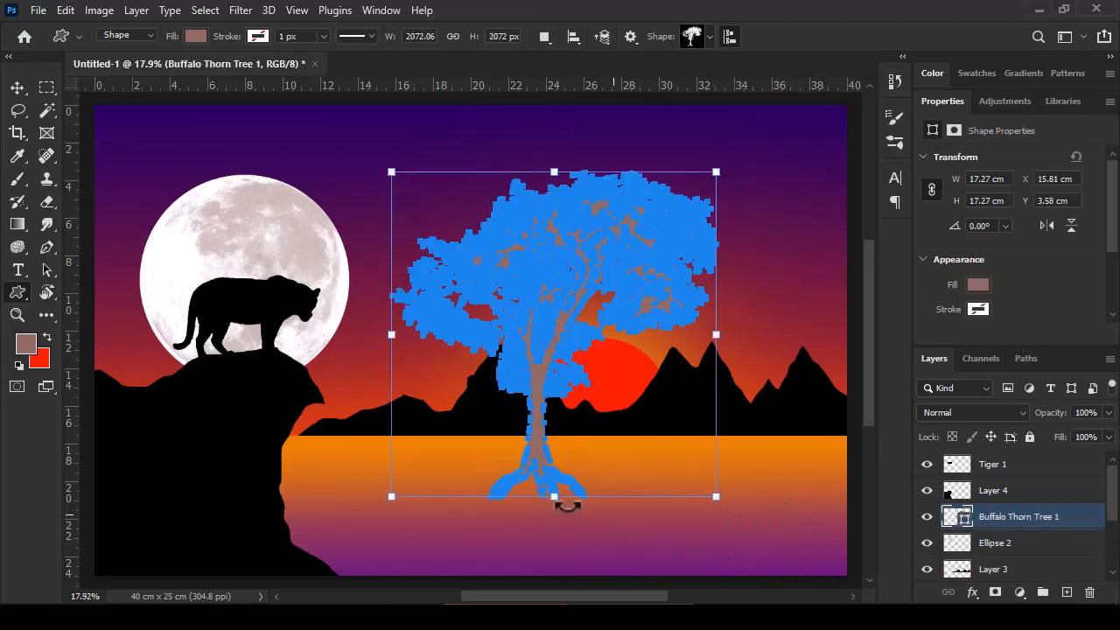
Step: Change the tree's fill to black and rasterize its layer
{"action": "left_click", "coordinate": [35, 345]}
{"action": "left_click", "coordinate": [658, 392]}
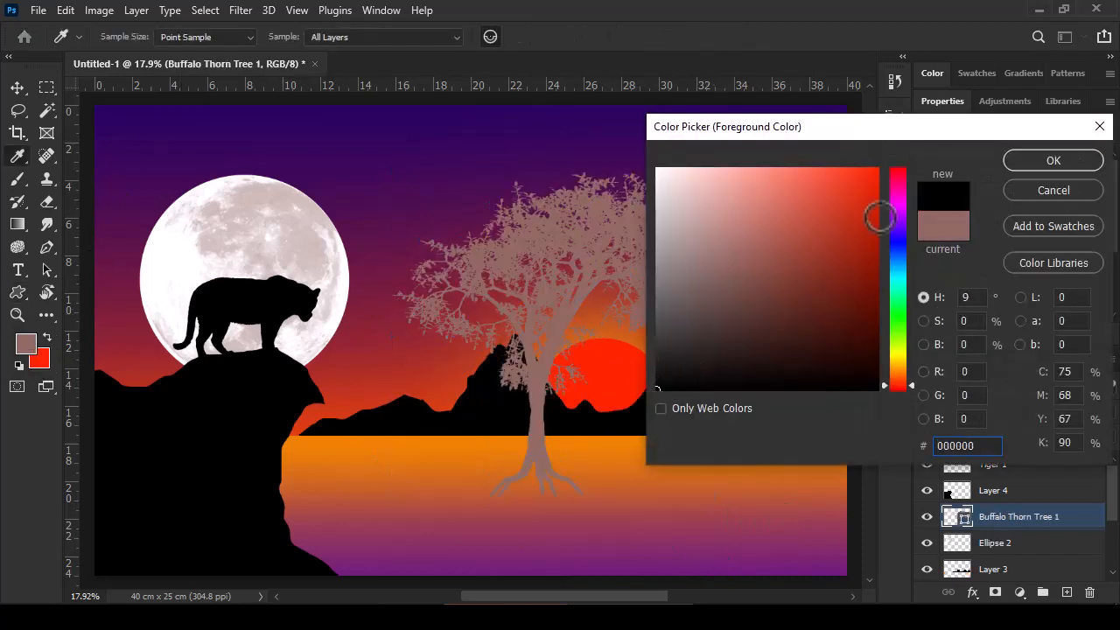
{"action": "left_click", "coordinate": [1055, 158]}
{"action": "left_click", "coordinate": [195, 37]}
{"action": "left_click", "coordinate": [85, 129]}
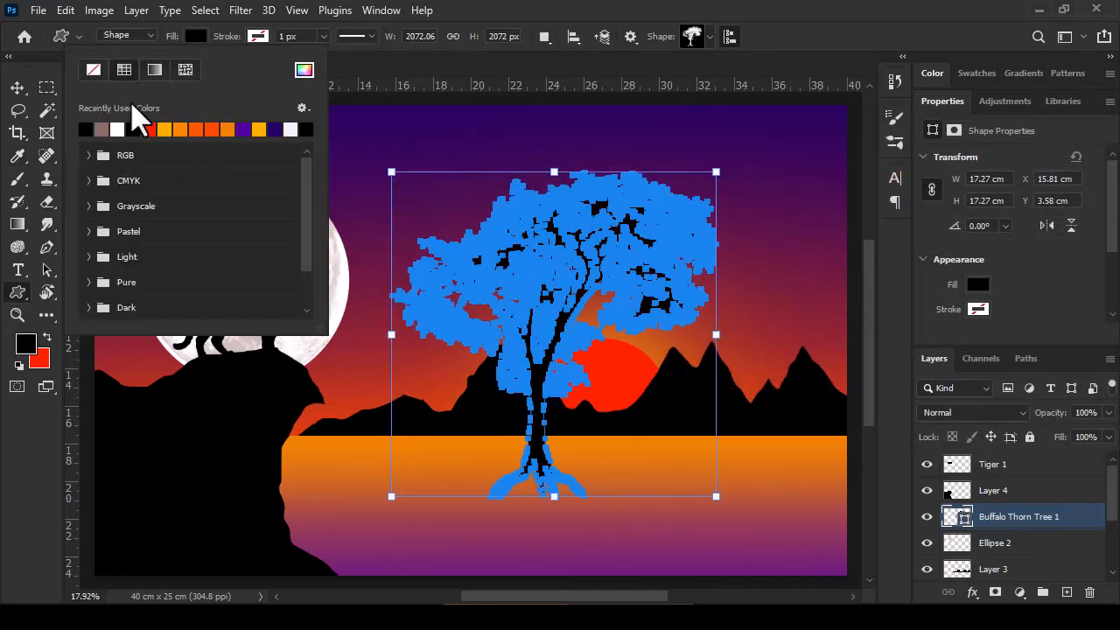
{"action": "left_click", "coordinate": [359, 140]}
{"action": "right_click", "coordinate": [962, 521]}
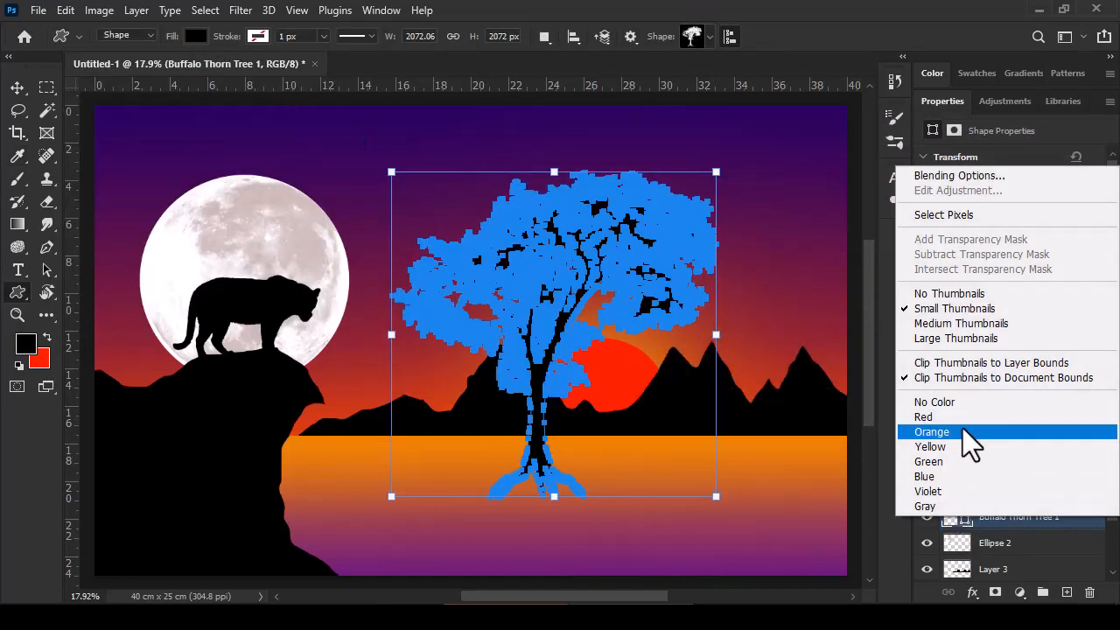
{"action": "right_click", "coordinate": [982, 535]}
{"action": "left_click", "coordinate": [811, 266]}
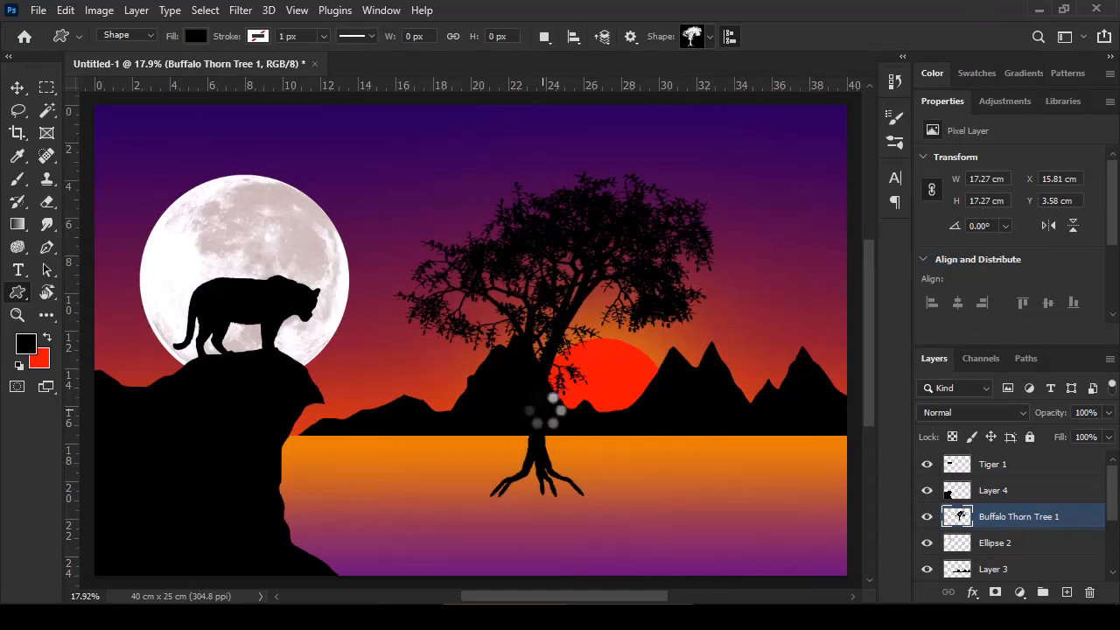
Step: Erase foliage along the tree's left edge and move the tree onto the left end of the cliff
{"action": "key", "text": "v"}
{"action": "left_click_drag", "start_coordinate": [547, 411], "coordinate": [391, 371]}
{"action": "left_click", "coordinate": [48, 201]}
{"action": "mouse_move", "coordinate": [367, 201]}
{"action": "left_mouse_down"}
{"action": "mouse_move", "coordinate": [340, 231]}
{"action": "mouse_move", "coordinate": [353, 296]}
{"action": "mouse_move", "coordinate": [371, 208]}
{"action": "mouse_move", "coordinate": [400, 305]}
{"action": "mouse_move", "coordinate": [391, 161]}
{"action": "mouse_move", "coordinate": [397, 250]}
{"action": "mouse_move", "coordinate": [411, 142]}
{"action": "mouse_move", "coordinate": [371, 313]}
{"action": "left_mouse_up"}
{"action": "key", "text": "v"}
{"action": "mouse_move", "coordinate": [445, 341]}
{"action": "left_mouse_down"}
{"action": "mouse_move", "coordinate": [166, 284]}
{"action": "mouse_move", "coordinate": [121, 303]}
{"action": "left_mouse_up"}
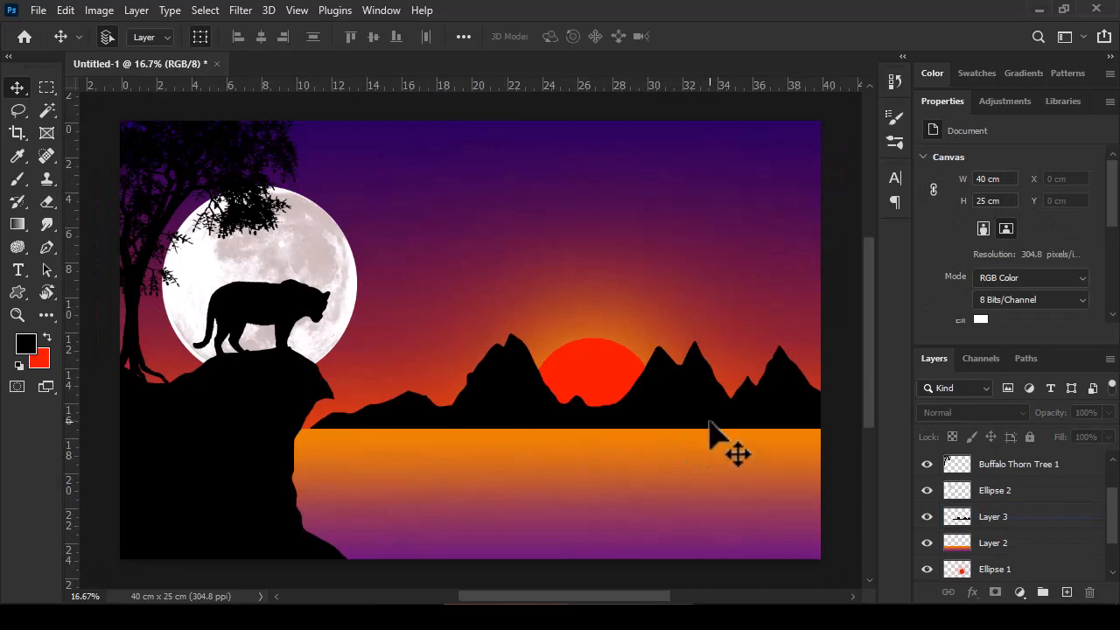
Step: Duplicate the mountains down onto the water, flip the copy vertically as a reflection and set its opacity to 52%
{"action": "left_click", "coordinate": [702, 415]}
{"action": "left_click_drag", "start_coordinate": [702, 412], "coordinate": [701, 499]}
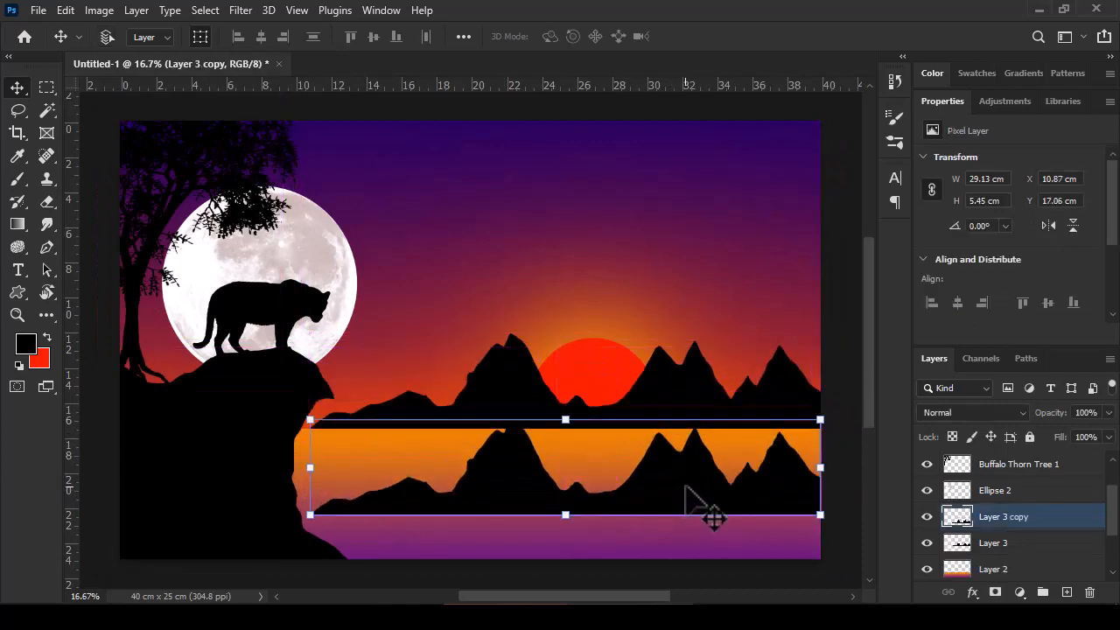
{"action": "key", "text": "ctrl+t"}
{"action": "right_click", "coordinate": [684, 495]}
{"action": "left_click", "coordinate": [724, 478]}
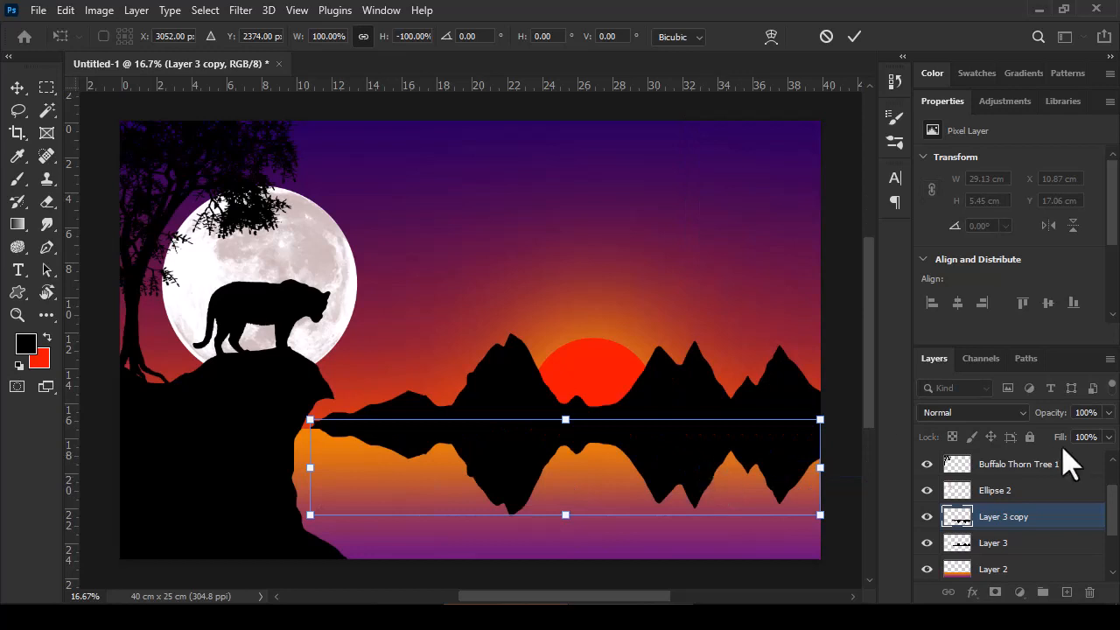
{"action": "left_click_drag", "start_coordinate": [1059, 413], "coordinate": [1046, 425]}
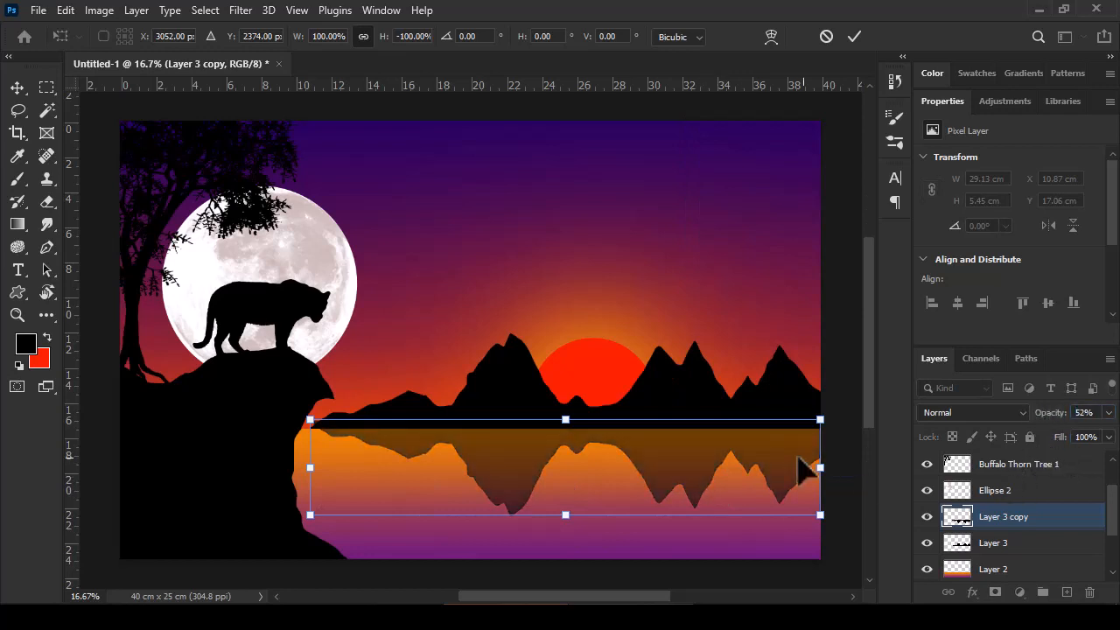
Step: Fade the lower part of the mountain reflection with a soft eraser of 1793 px and 1% hardness
{"action": "left_click", "coordinate": [47, 200]}
{"action": "left_click", "coordinate": [126, 37]}
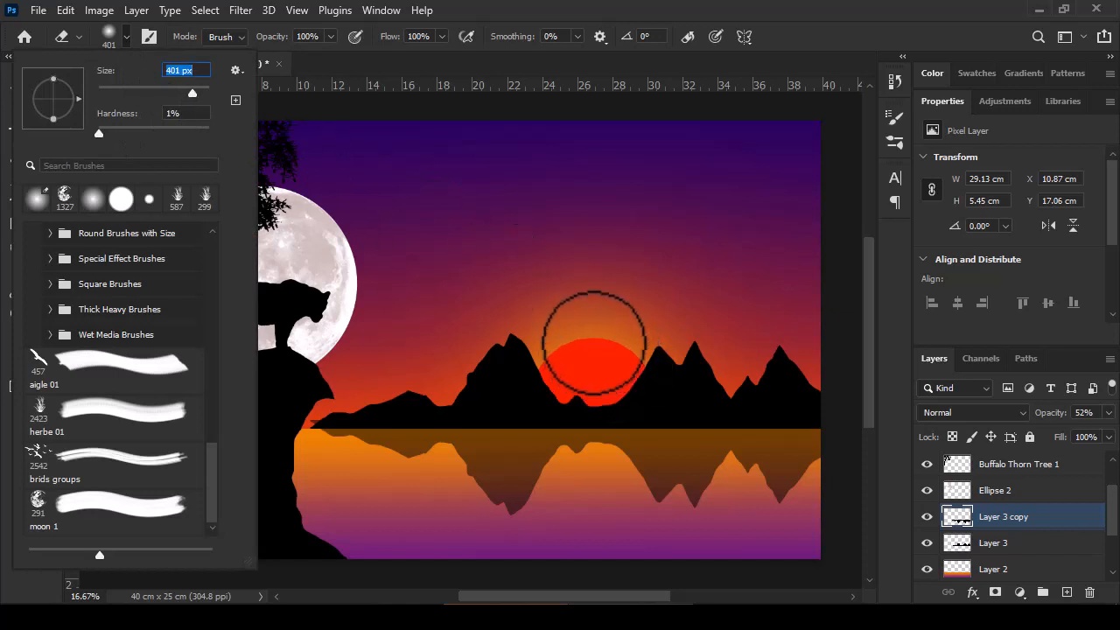
{"action": "left_click", "coordinate": [125, 37]}
{"action": "left_click_drag", "start_coordinate": [541, 382], "coordinate": [642, 398]}
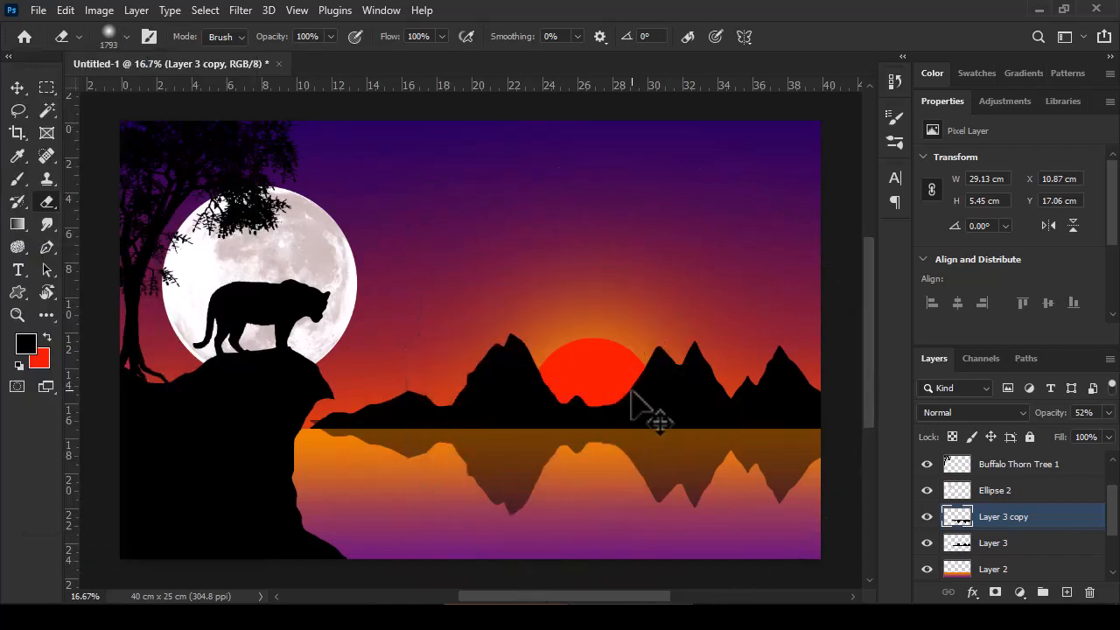
{"action": "key", "text": "ctrl+minus"}
{"action": "key", "text": "ctrl+minus"}
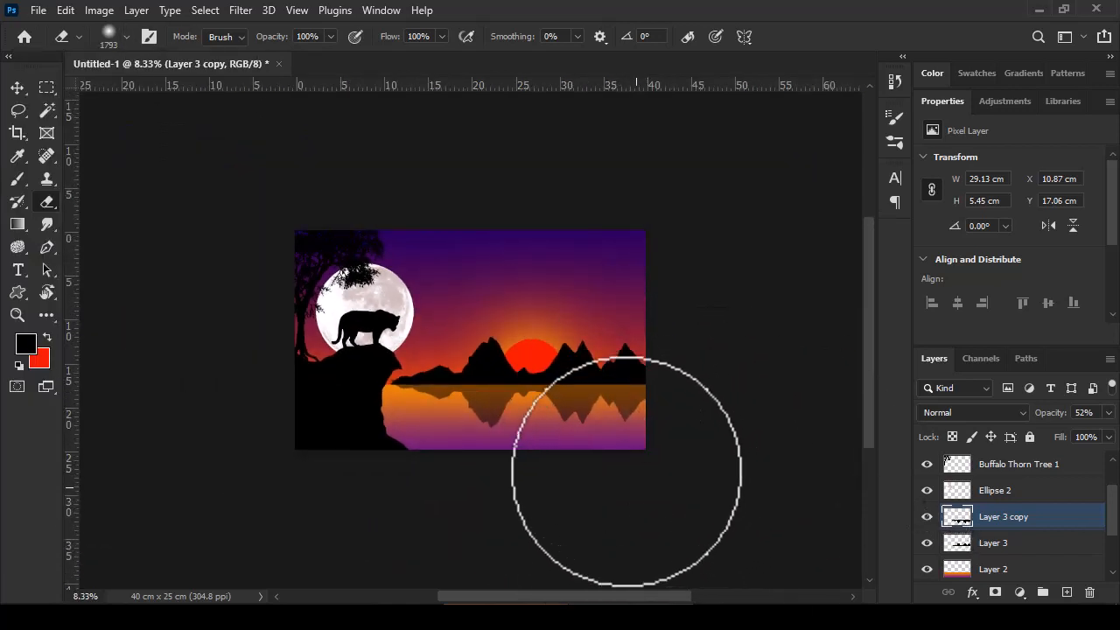
{"action": "mouse_move", "coordinate": [497, 470]}
{"action": "left_mouse_down"}
{"action": "mouse_move", "coordinate": [461, 468]}
{"action": "mouse_move", "coordinate": [486, 471]}
{"action": "mouse_move", "coordinate": [482, 450]}
{"action": "mouse_move", "coordinate": [438, 456]}
{"action": "mouse_move", "coordinate": [434, 517]}
{"action": "left_mouse_up"}
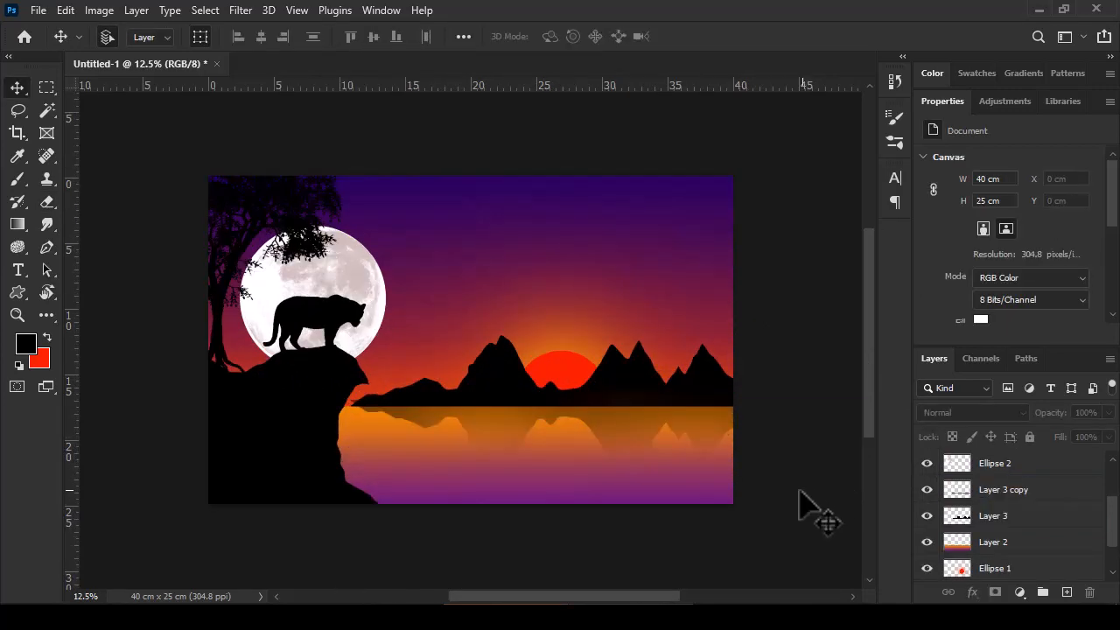
Step: Choose the herbe 01 grass brush and add a new layer above the Tiger 1 layer
{"action": "left_click", "coordinate": [19, 178]}
{"action": "left_click", "coordinate": [125, 37]}
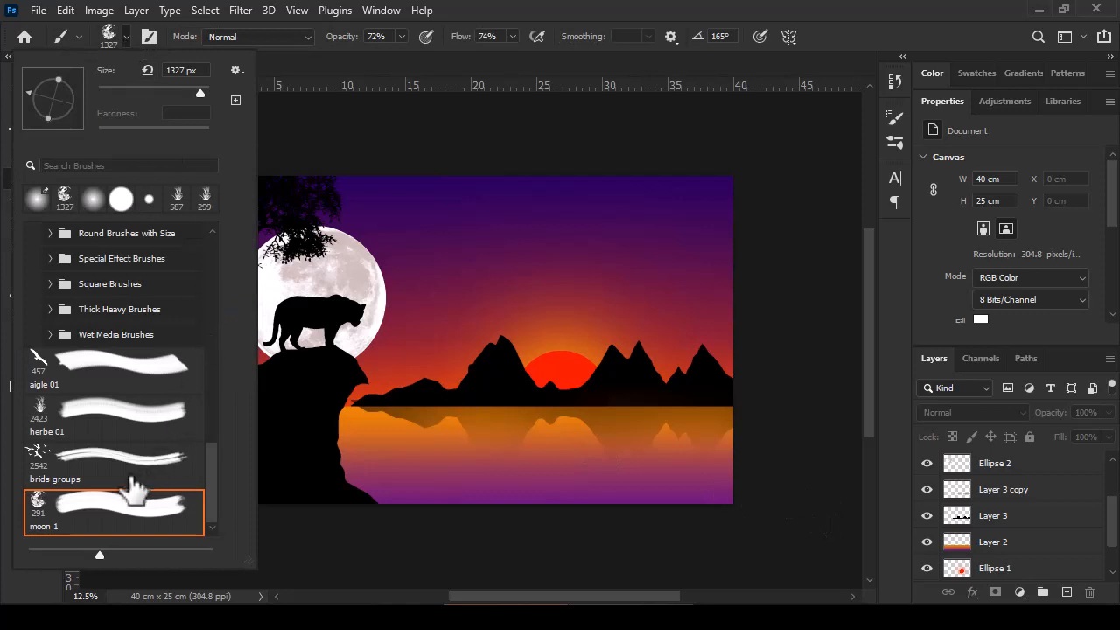
{"action": "left_click", "coordinate": [166, 420]}
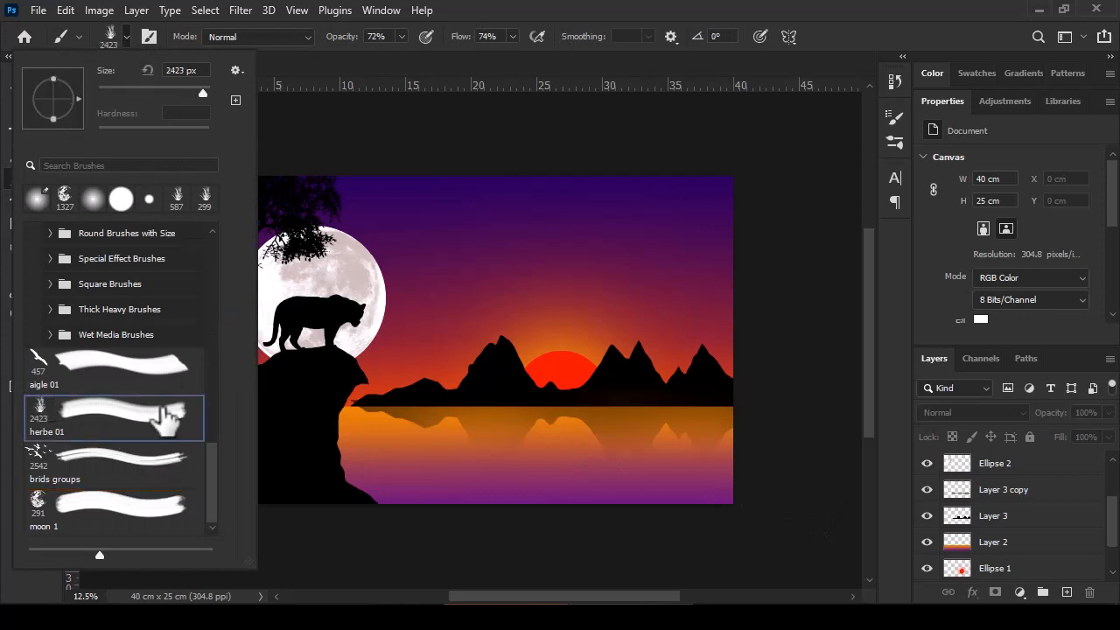
{"action": "left_click", "coordinate": [113, 43]}
{"action": "left_click_drag", "start_coordinate": [1113, 517], "coordinate": [1114, 470]}
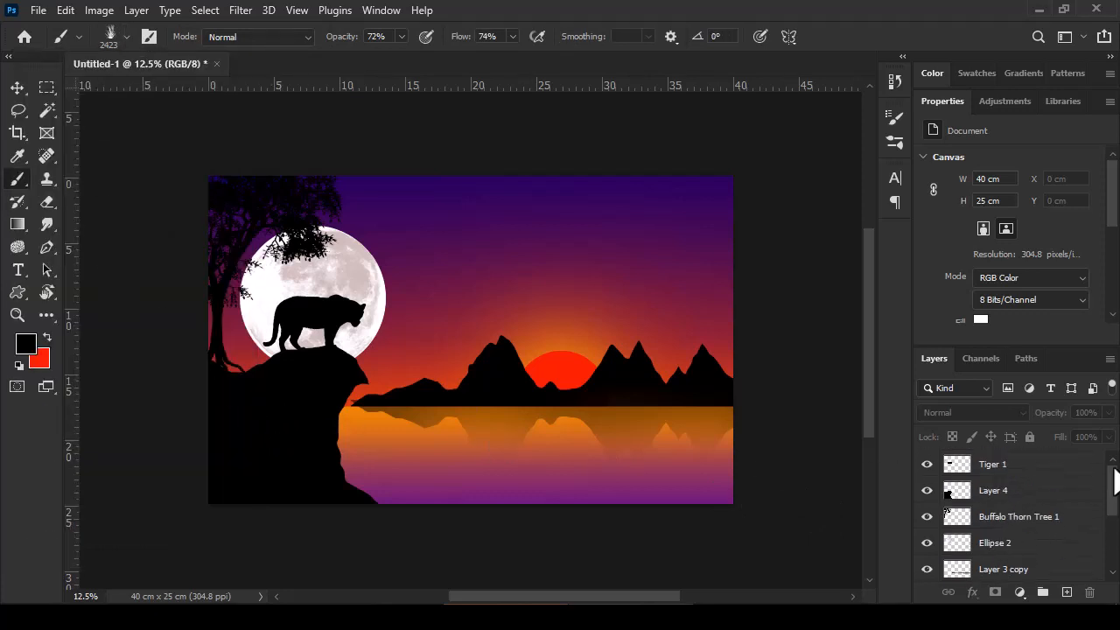
{"action": "left_click", "coordinate": [1003, 467]}
{"action": "left_click", "coordinate": [927, 465]}
{"action": "left_click", "coordinate": [927, 465]}
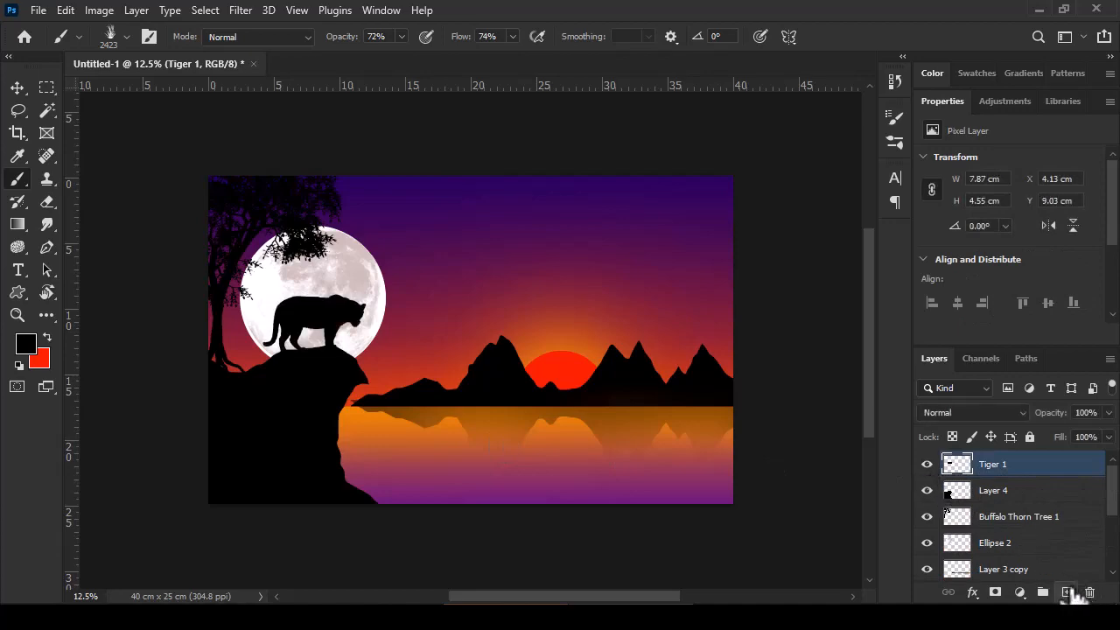
{"action": "left_click", "coordinate": [1074, 595]}
Step: Set the grass brush's opacity and flow to 100%, undo the faint trial strokes and paint black 695 px grass along the cliff top
{"action": "mouse_move", "coordinate": [366, 349]}
{"action": "left_mouse_down"}
{"action": "mouse_move", "coordinate": [335, 367]}
{"action": "mouse_move", "coordinate": [244, 361]}
{"action": "mouse_move", "coordinate": [257, 367]}
{"action": "left_mouse_up"}
{"action": "left_click", "coordinate": [239, 363]}
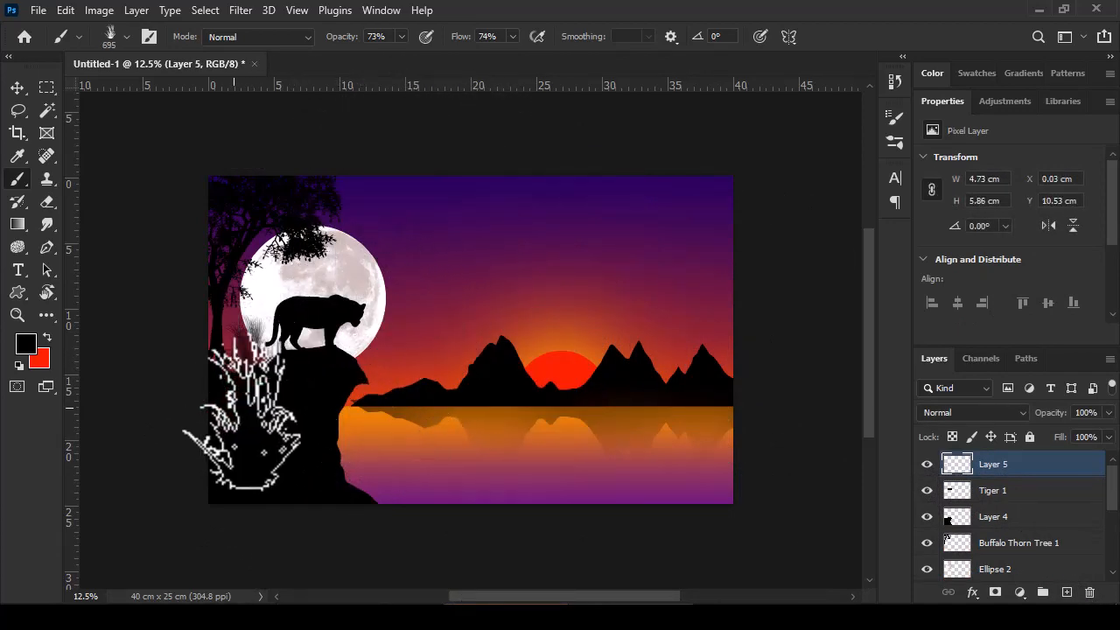
{"action": "left_click", "coordinate": [401, 36]}
{"action": "left_click", "coordinate": [512, 37]}
{"action": "left_click_drag", "start_coordinate": [513, 56], "coordinate": [539, 59]}
{"action": "key", "text": "ctrl+z"}
{"action": "key", "text": "ctrl+z"}
{"action": "mouse_move", "coordinate": [246, 357]}
{"action": "left_mouse_down"}
{"action": "mouse_move", "coordinate": [252, 383]}
{"action": "mouse_move", "coordinate": [267, 375]}
{"action": "mouse_move", "coordinate": [256, 385]}
{"action": "mouse_move", "coordinate": [294, 370]}
{"action": "mouse_move", "coordinate": [335, 376]}
{"action": "left_mouse_up"}
Step: Rotate the grass brush to -42° and paint slanted grass down the cliff's right edge and across the cliff
{"action": "left_click", "coordinate": [127, 36]}
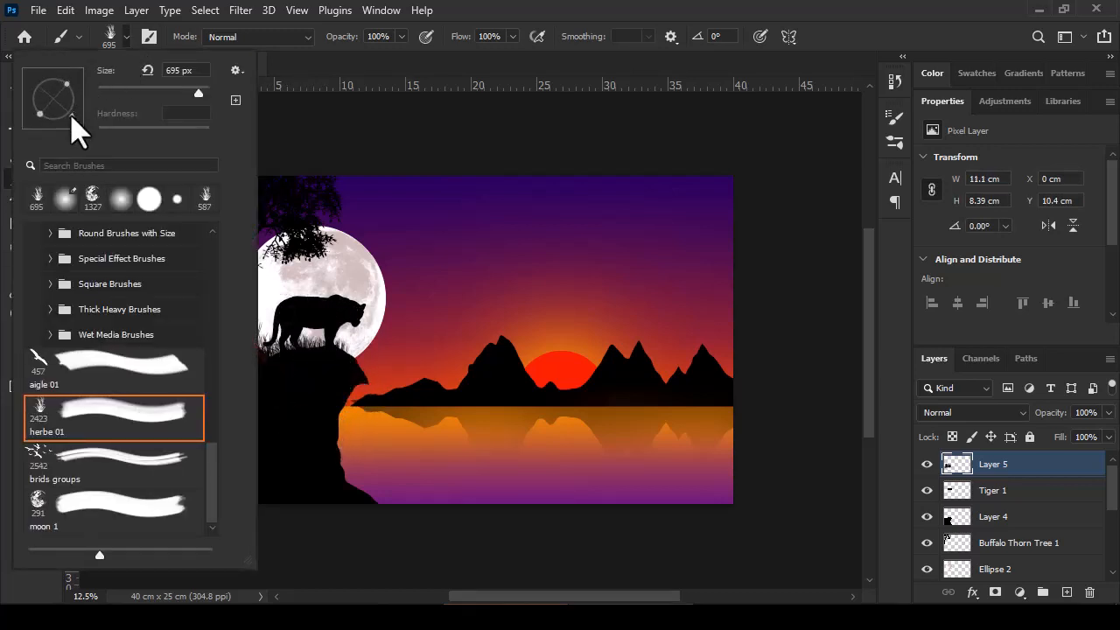
{"action": "left_click_drag", "start_coordinate": [72, 115], "coordinate": [72, 116]}
{"action": "left_click", "coordinate": [339, 385]}
{"action": "left_click", "coordinate": [338, 389]}
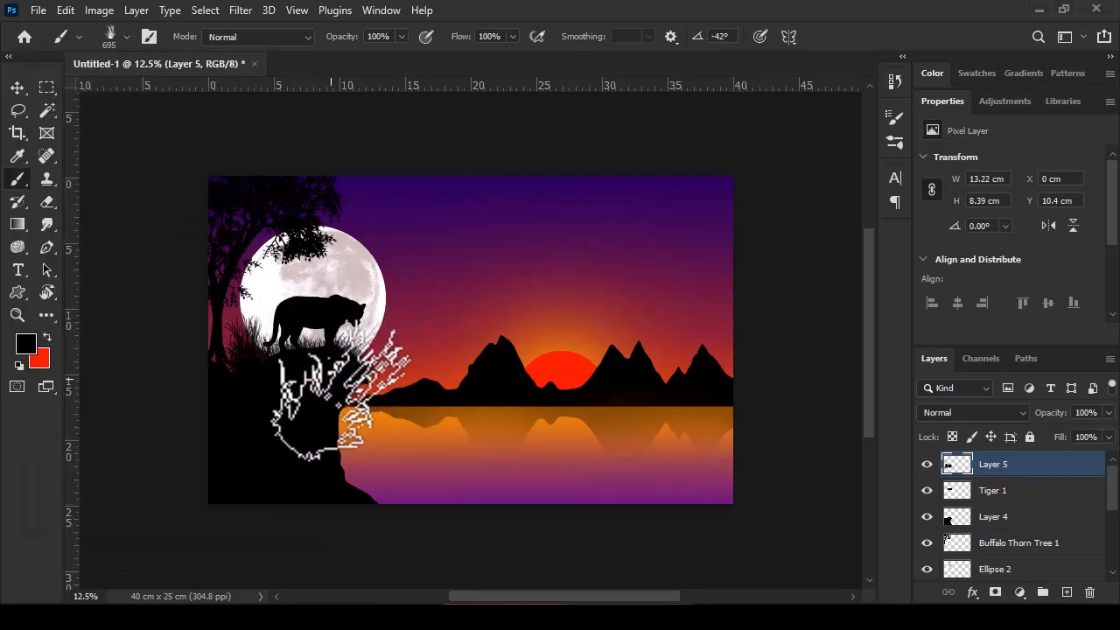
{"action": "left_click", "coordinate": [338, 404]}
{"action": "left_click_drag", "start_coordinate": [324, 392], "coordinate": [219, 402]}
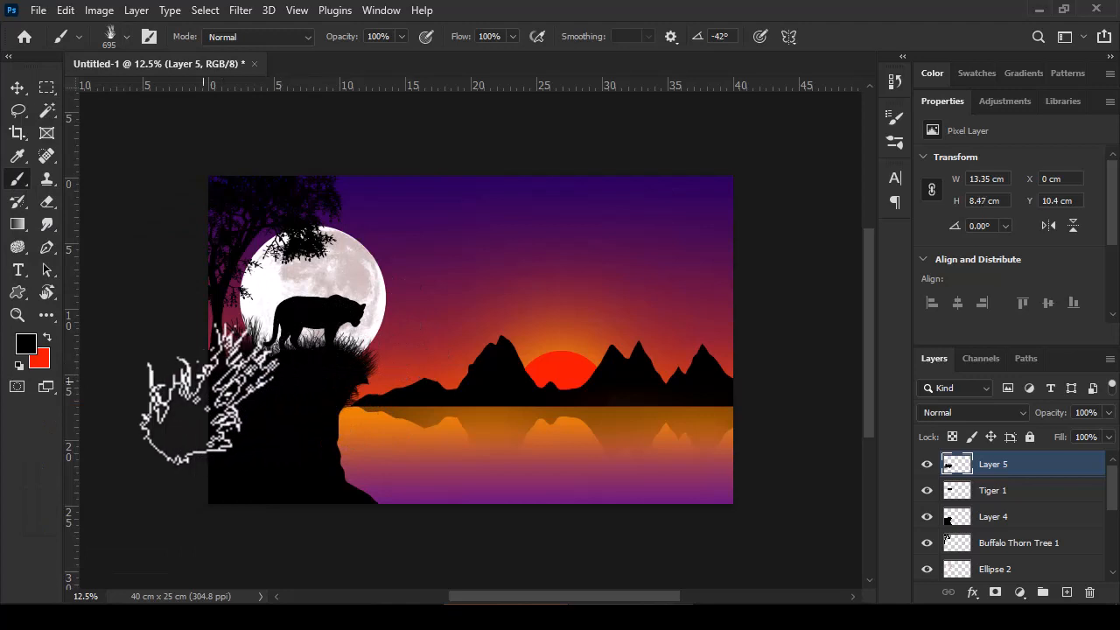
Step: Stamp black bird flocks across the moon with the brids groups brush at 814 px
{"action": "left_click", "coordinate": [127, 38]}
{"action": "left_click", "coordinate": [48, 470]}
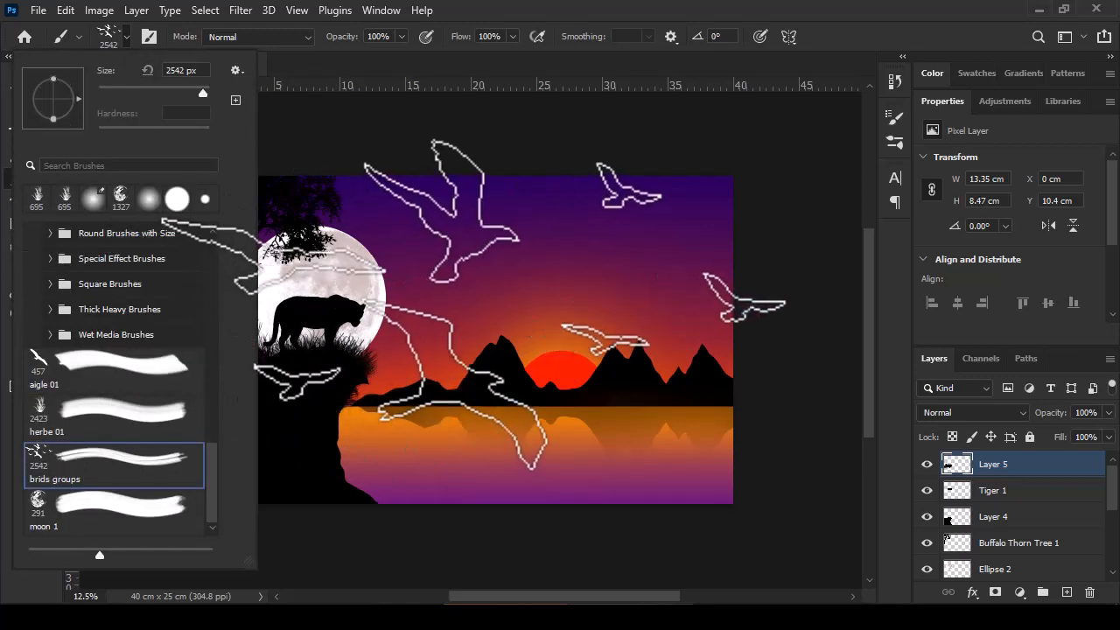
{"action": "mouse_move", "coordinate": [488, 292]}
{"action": "left_mouse_down"}
{"action": "mouse_move", "coordinate": [413, 292]}
{"action": "mouse_move", "coordinate": [347, 268]}
{"action": "left_mouse_up"}
{"action": "left_click", "coordinate": [350, 267]}
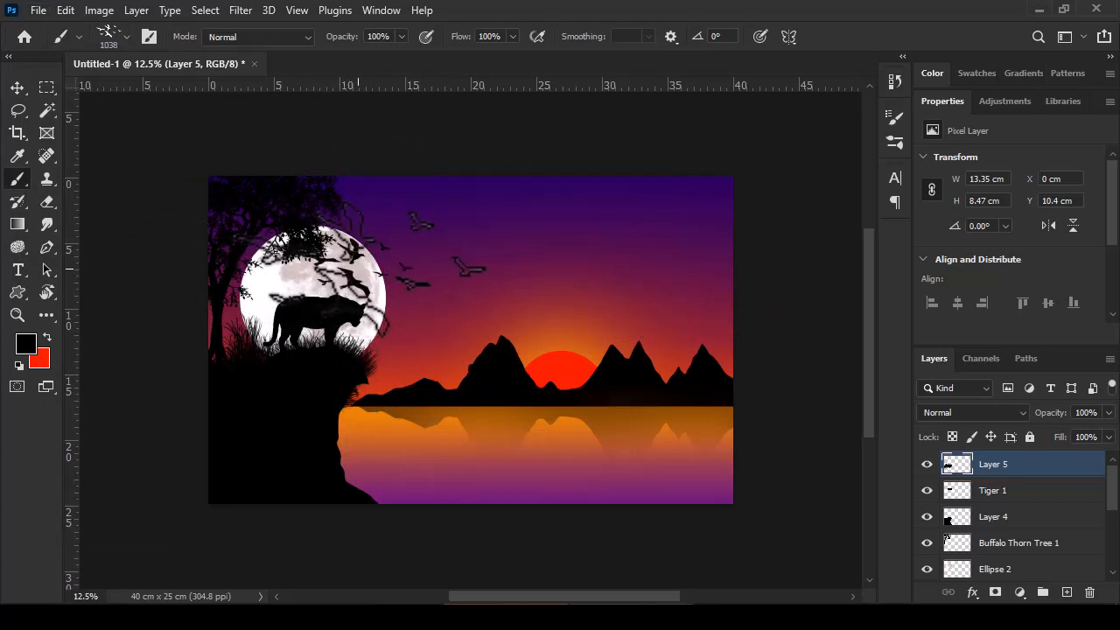
{"action": "left_click_drag", "start_coordinate": [419, 311], "coordinate": [404, 311]}
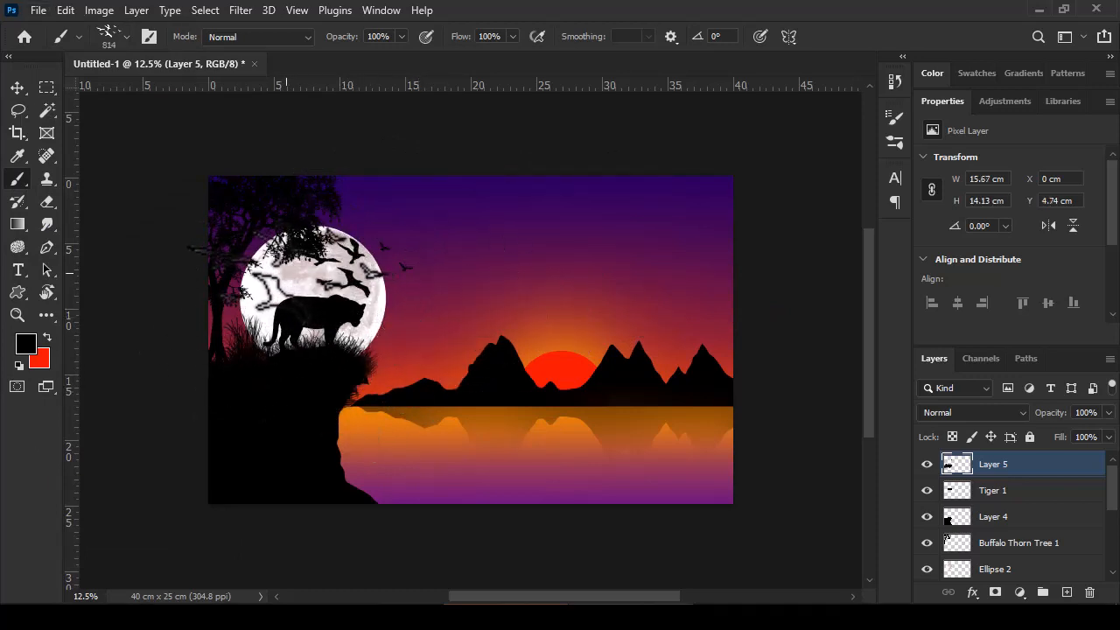
{"action": "left_click", "coordinate": [281, 269]}
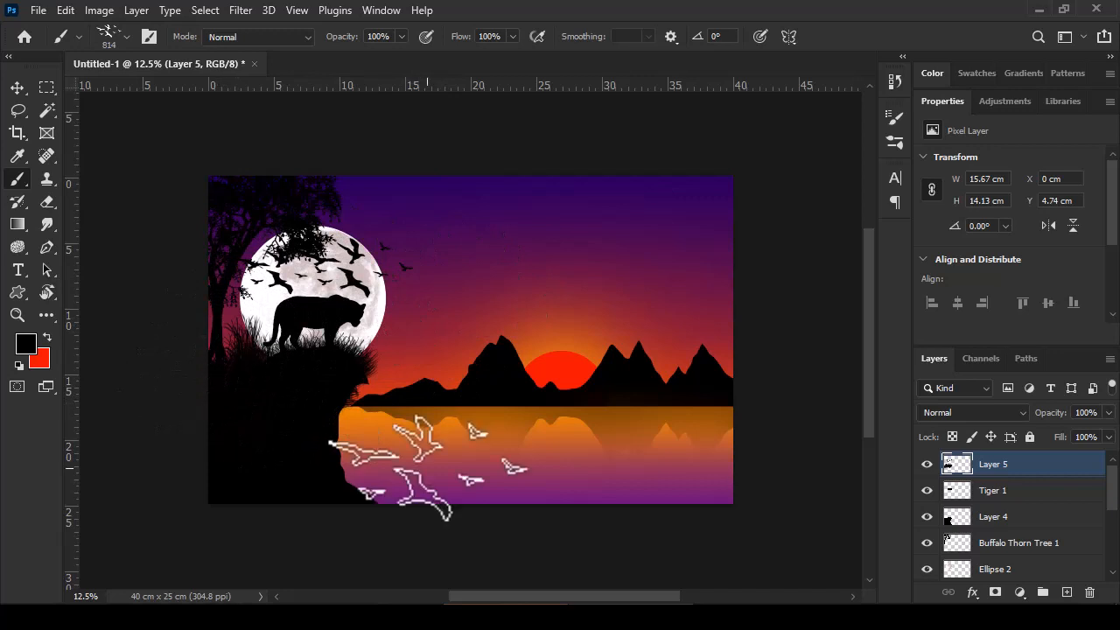
Step: Choose a 7 px Hard Round brush and set its spacing to 845%
{"action": "left_click", "coordinate": [112, 38]}
{"action": "left_click_drag", "start_coordinate": [210, 453], "coordinate": [225, 233]}
{"action": "left_click", "coordinate": [97, 308]}
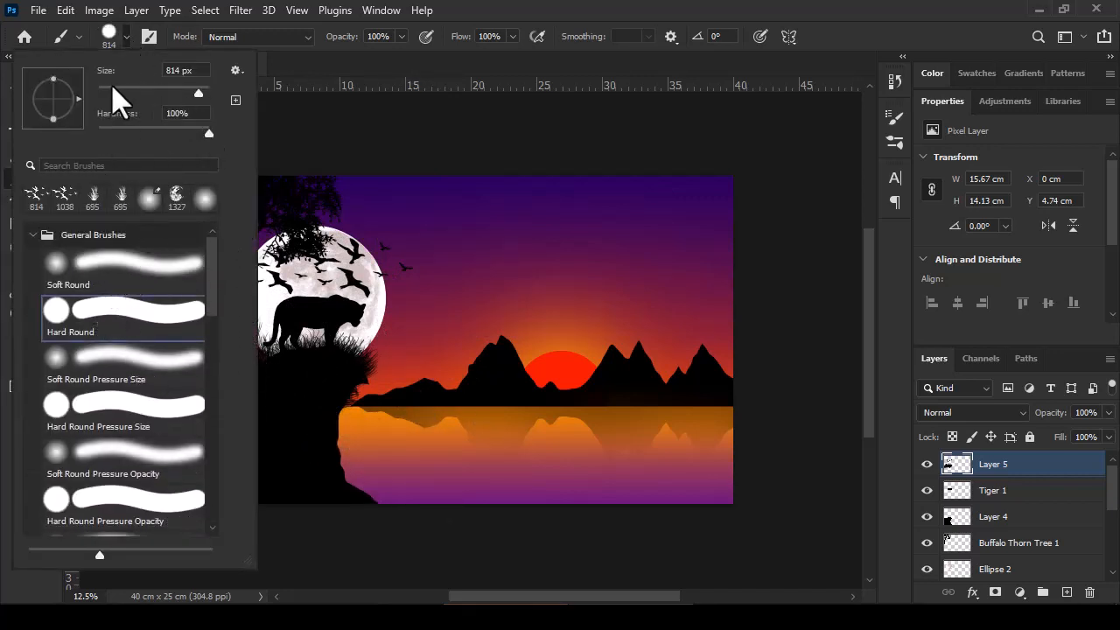
{"action": "left_click", "coordinate": [128, 38]}
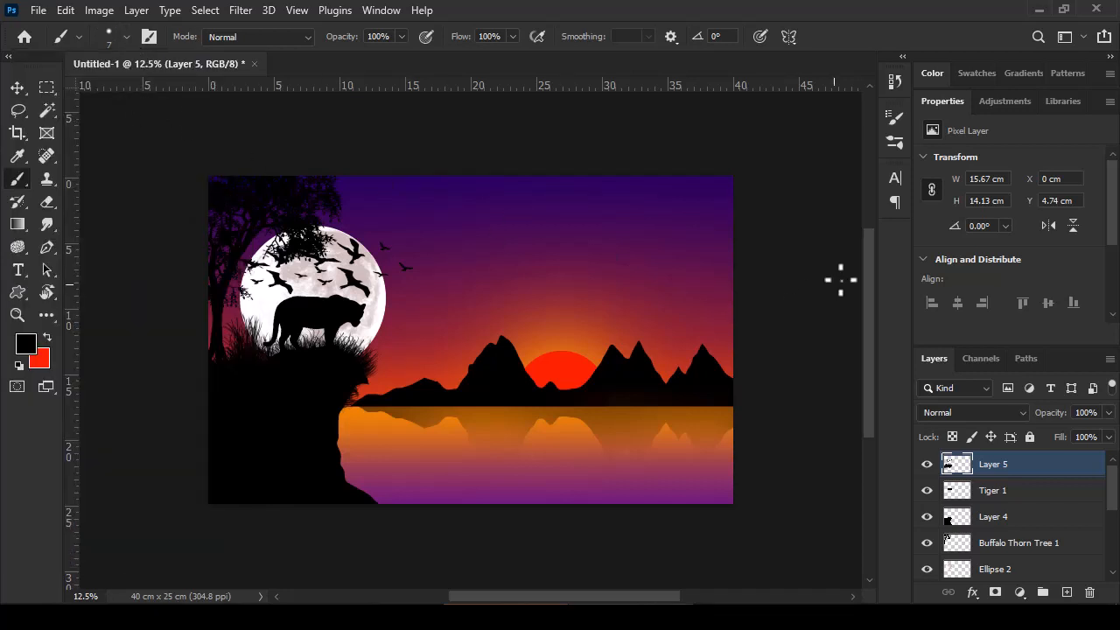
{"action": "left_click", "coordinate": [896, 142]}
{"action": "left_click", "coordinate": [890, 138]}
{"action": "left_click", "coordinate": [889, 122]}
{"action": "left_click_drag", "start_coordinate": [715, 412], "coordinate": [843, 417]}
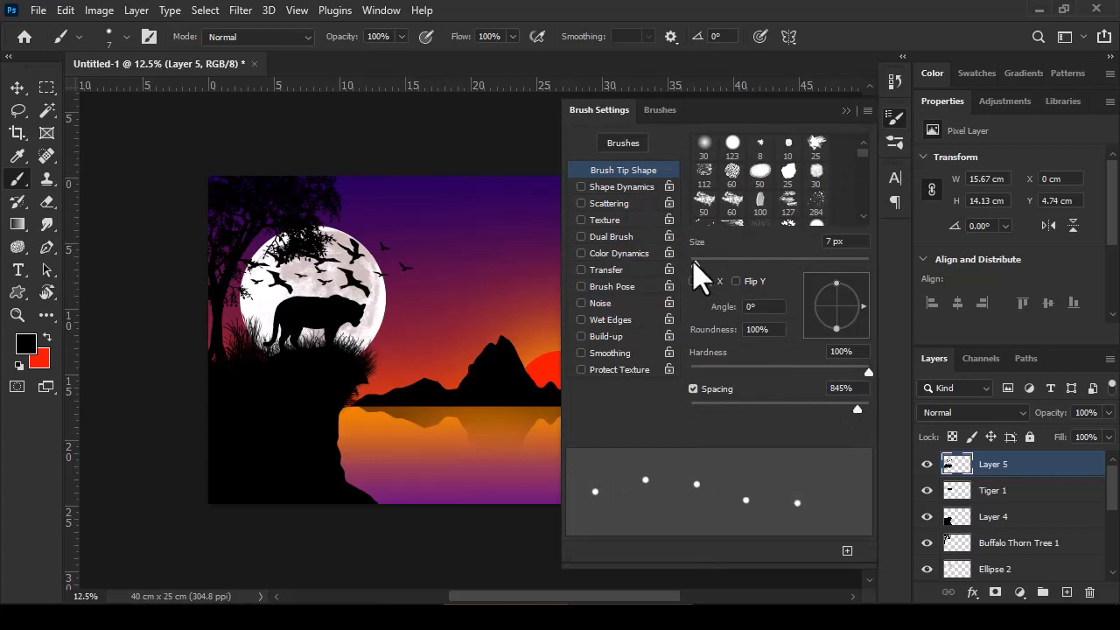
Step: Enable Shape Dynamics for the brush with 76% size jitter, 18% minimum diameter and 5% angle jitter
{"action": "left_click", "coordinate": [644, 188]}
{"action": "left_click_drag", "start_coordinate": [690, 161], "coordinate": [714, 161]}
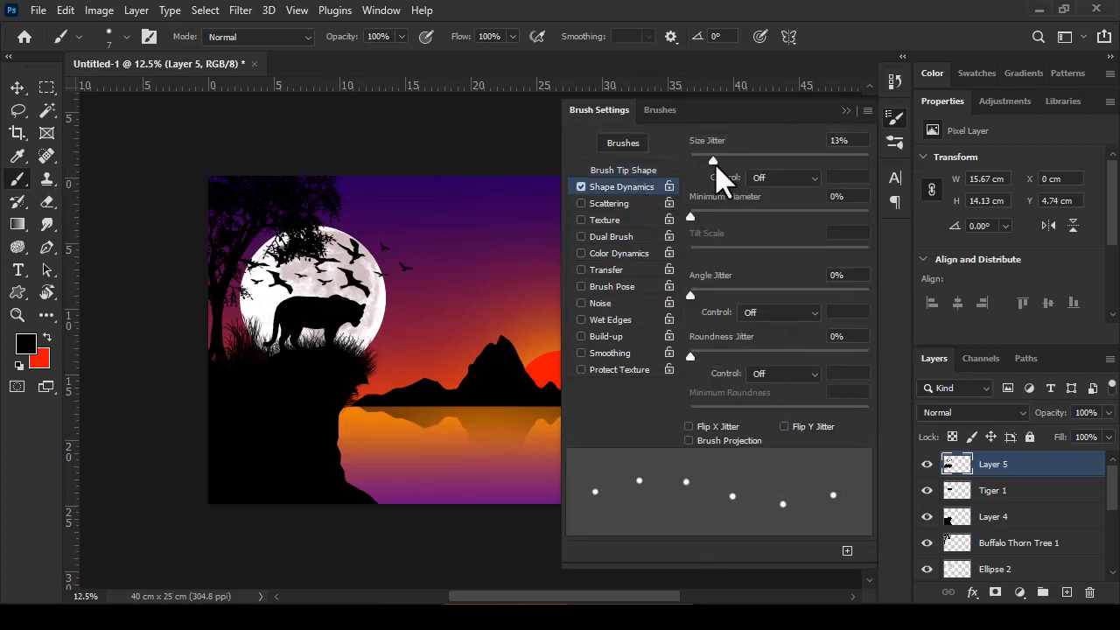
{"action": "left_click_drag", "start_coordinate": [771, 224], "coordinate": [722, 218]}
{"action": "left_click_drag", "start_coordinate": [719, 161], "coordinate": [724, 165]}
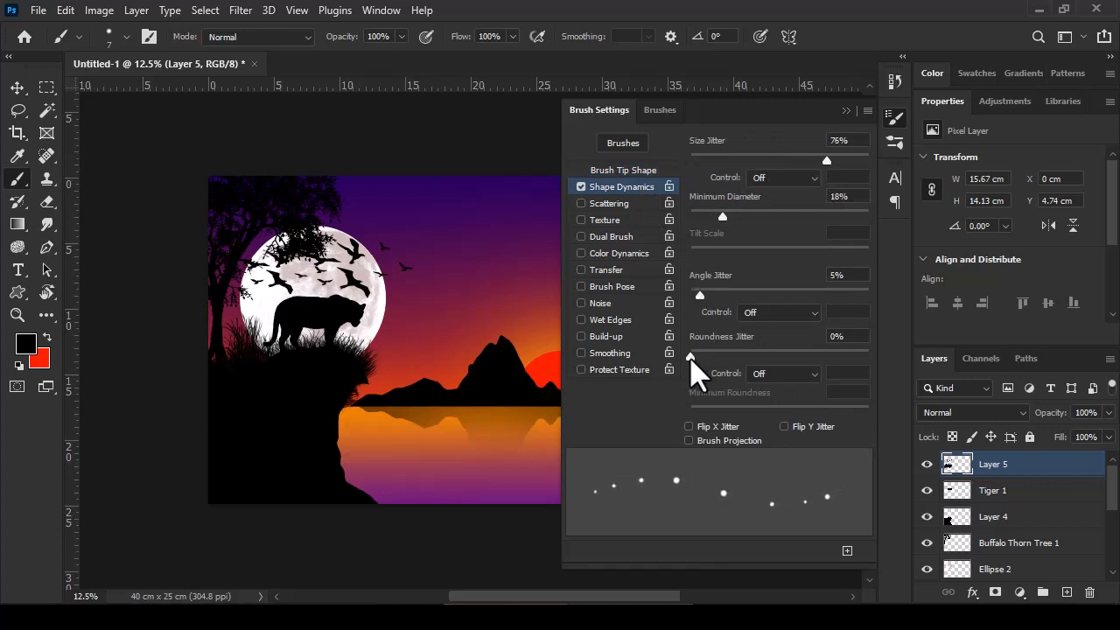
Step: Enable Scattering for the brush with maximum scatter, a count of 1 and 1% count jitter
{"action": "left_click", "coordinate": [619, 203]}
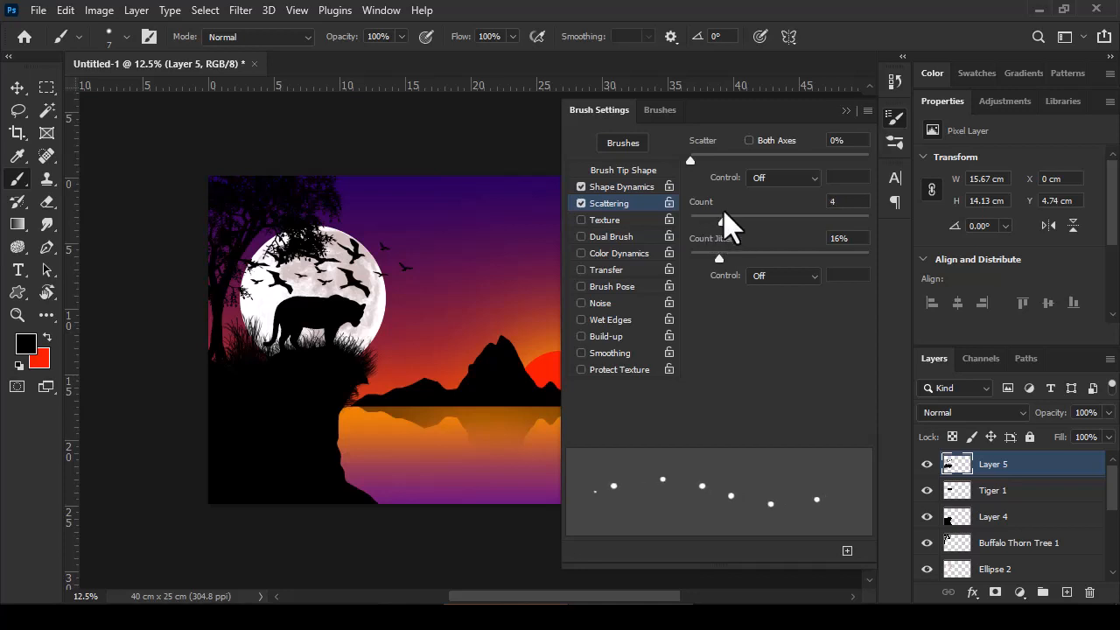
{"action": "left_click_drag", "start_coordinate": [719, 229], "coordinate": [700, 277]}
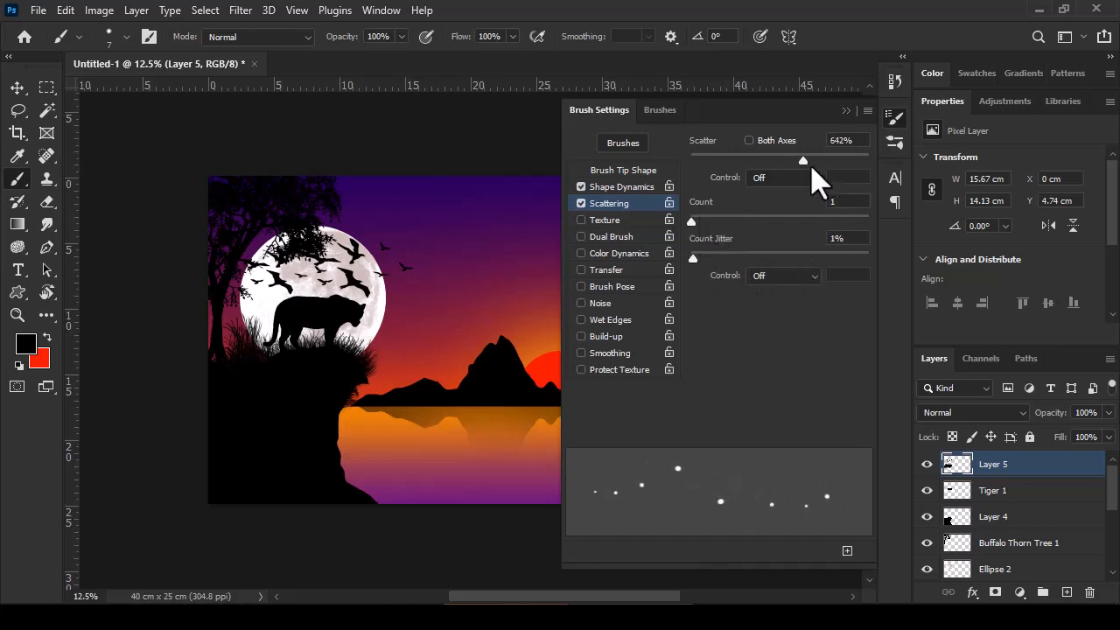
{"action": "left_click", "coordinate": [845, 111]}
Step: Set the brush opacity to 59%, the flow to 62% and the foreground color to white (ffffff)
{"action": "left_click", "coordinate": [400, 36]}
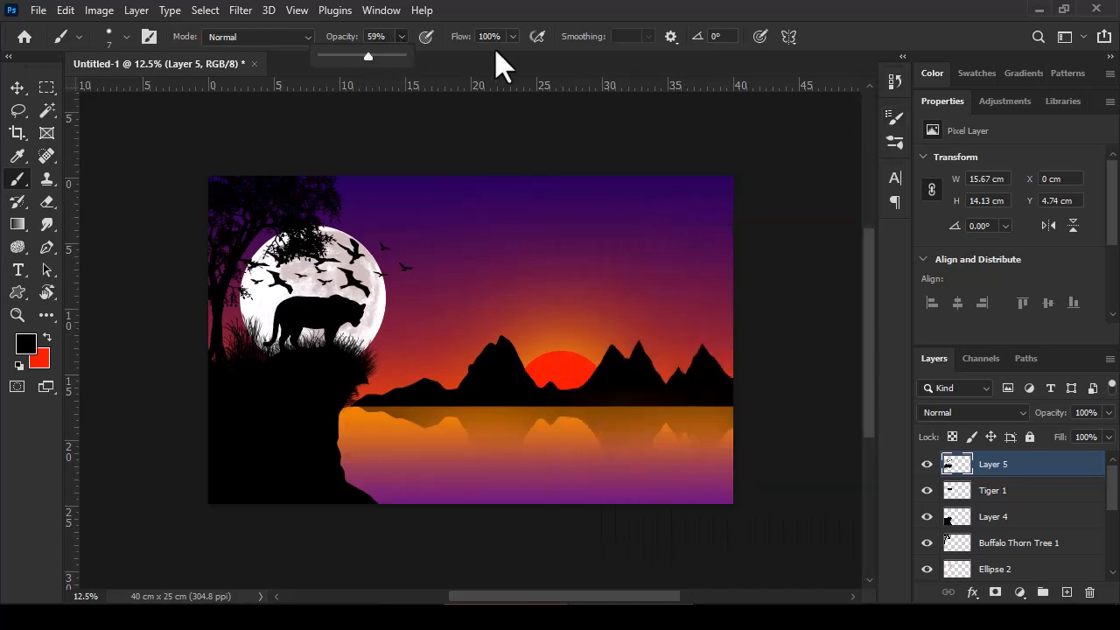
{"action": "left_click_drag", "start_coordinate": [512, 36], "coordinate": [484, 55]}
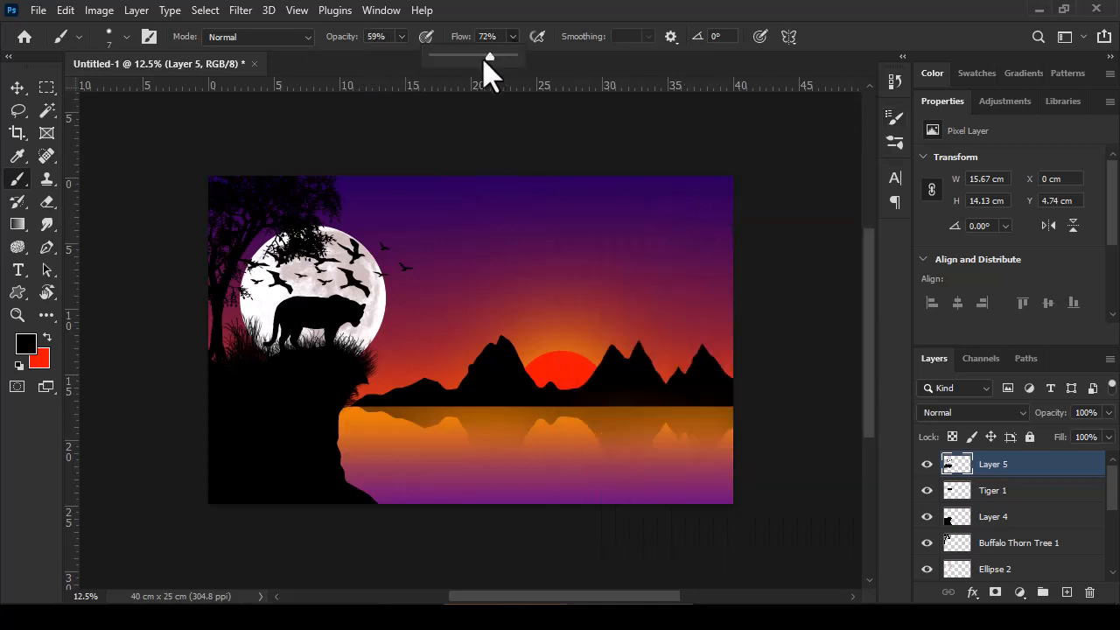
{"action": "left_click", "coordinate": [51, 337]}
{"action": "left_click", "coordinate": [26, 345]}
{"action": "left_click", "coordinate": [656, 169]}
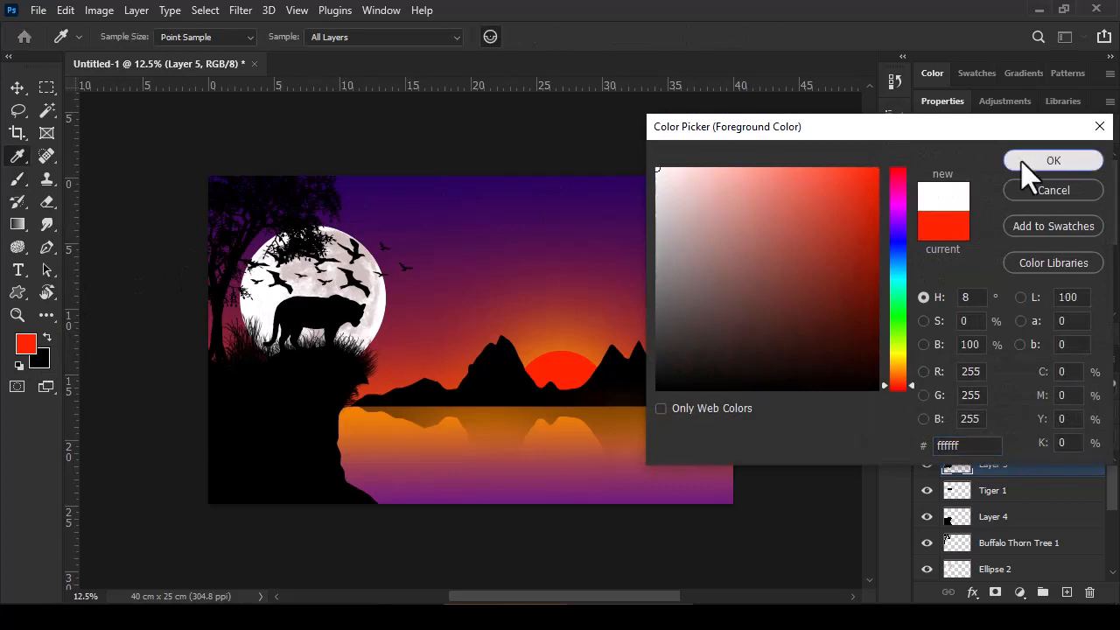
{"action": "left_click", "coordinate": [1028, 166]}
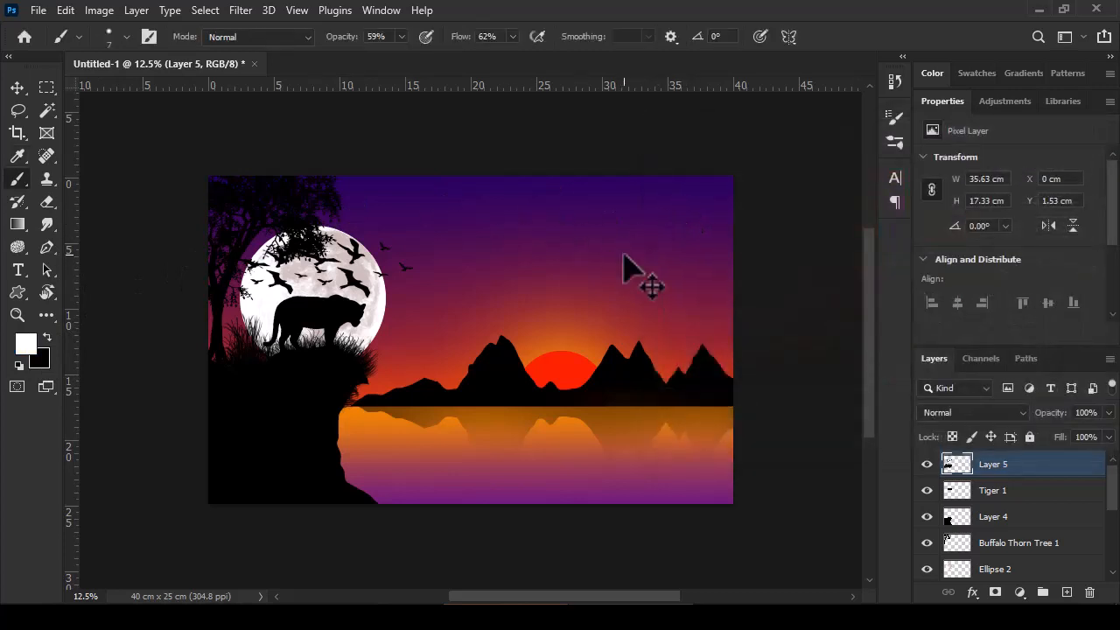
Step: Set the brush size to 10 px and paint scattered white stars across the upper sky
{"action": "left_click", "coordinate": [118, 36]}
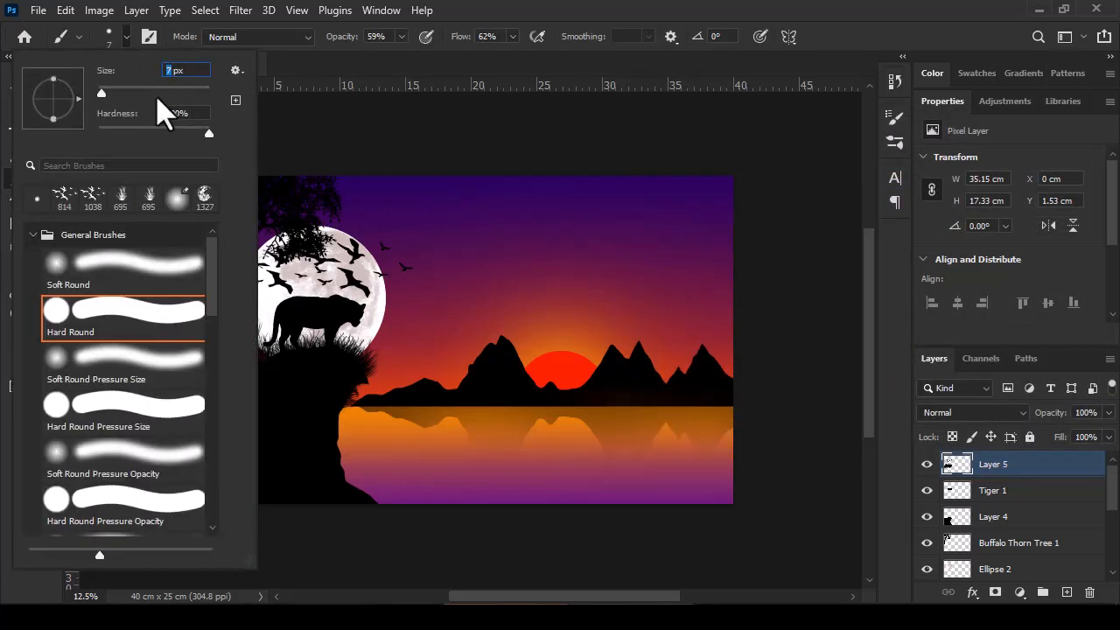
{"action": "type", "text": "10"}
{"action": "key", "text": "Return"}
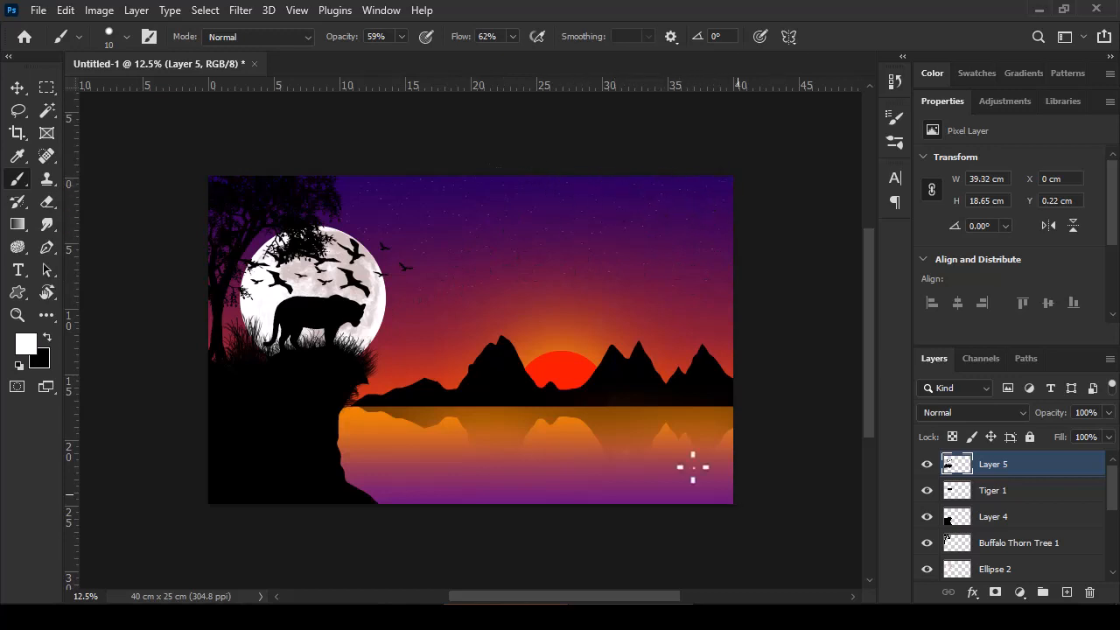
Step: Draw a sailboat custom shape from the Boats group on the water, about 661 by 868 px
{"action": "right_click", "coordinate": [22, 293]}
{"action": "left_click", "coordinate": [87, 376]}
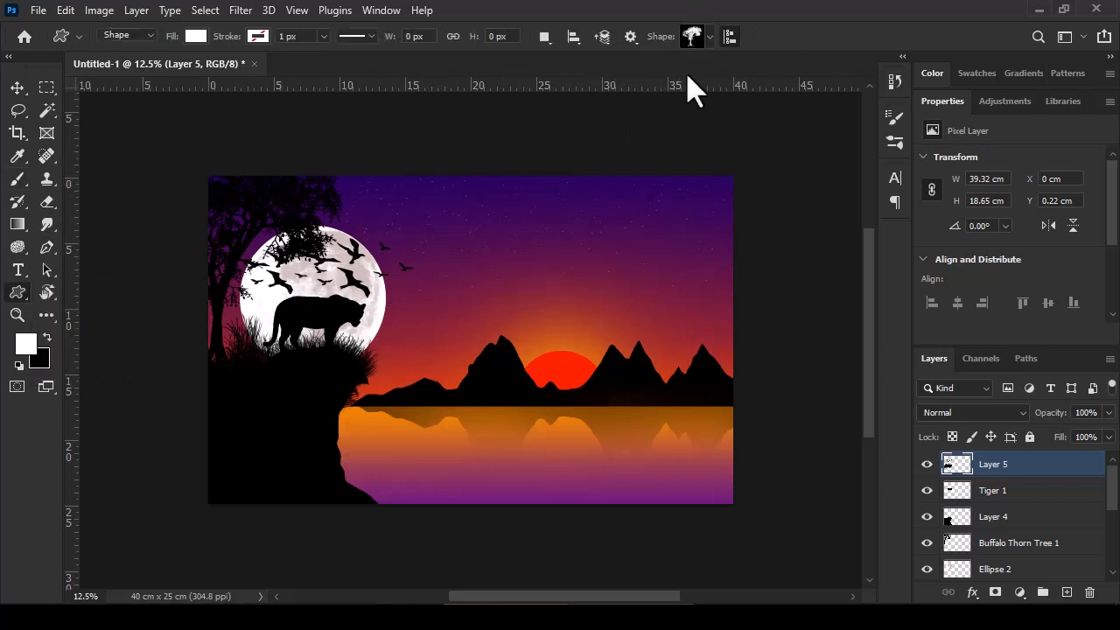
{"action": "left_click", "coordinate": [710, 37]}
{"action": "left_click", "coordinate": [614, 96]}
{"action": "left_click", "coordinate": [633, 123]}
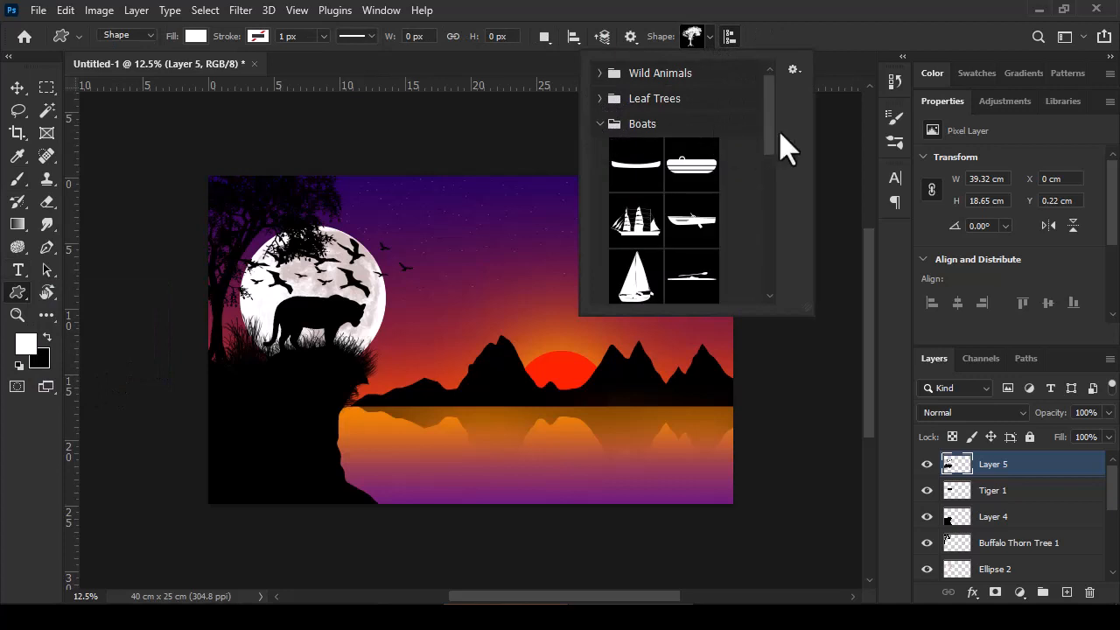
{"action": "left_click_drag", "start_coordinate": [768, 138], "coordinate": [770, 201]}
{"action": "left_click", "coordinate": [636, 192]}
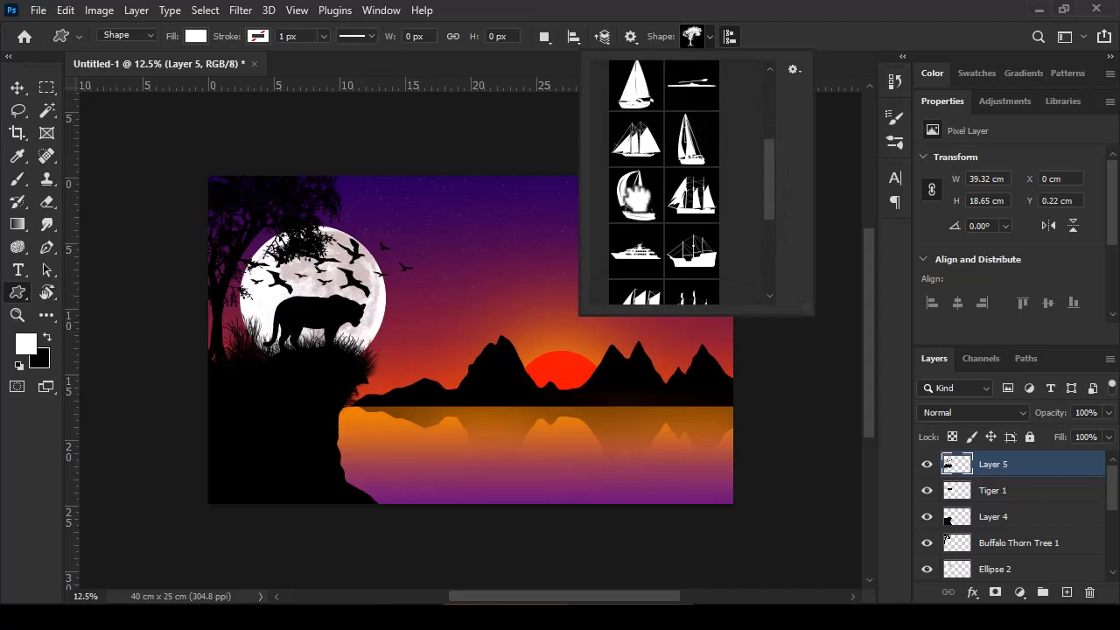
{"action": "left_click_drag", "start_coordinate": [544, 415], "coordinate": [655, 511]}
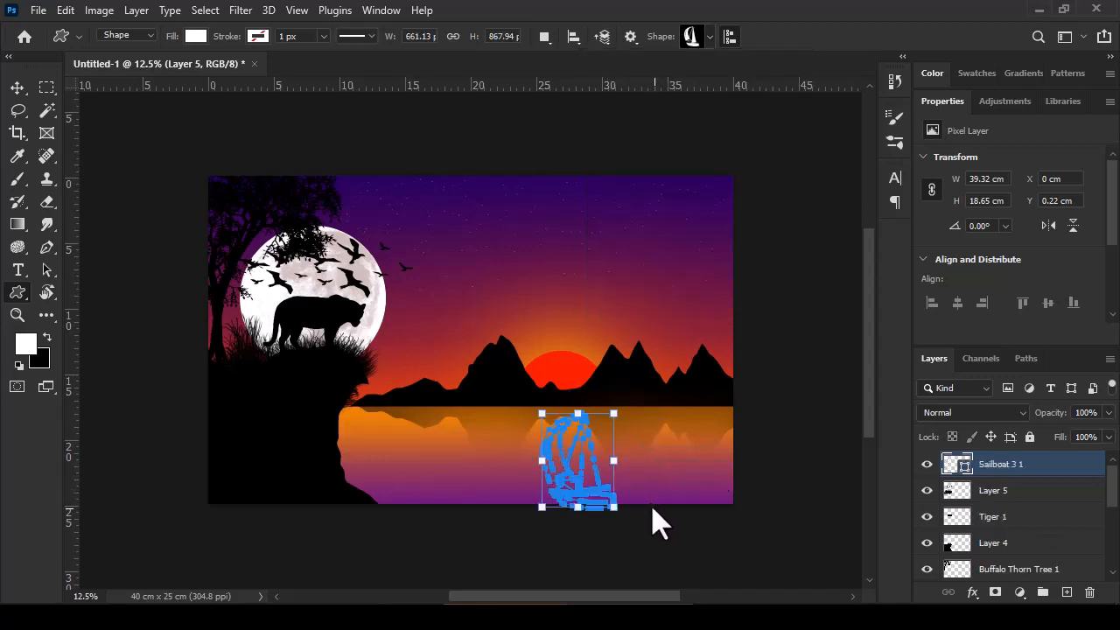
Step: Change the sailboat's fill to black and rasterize its layer
{"action": "left_click", "coordinate": [47, 337]}
{"action": "left_click", "coordinate": [196, 37]}
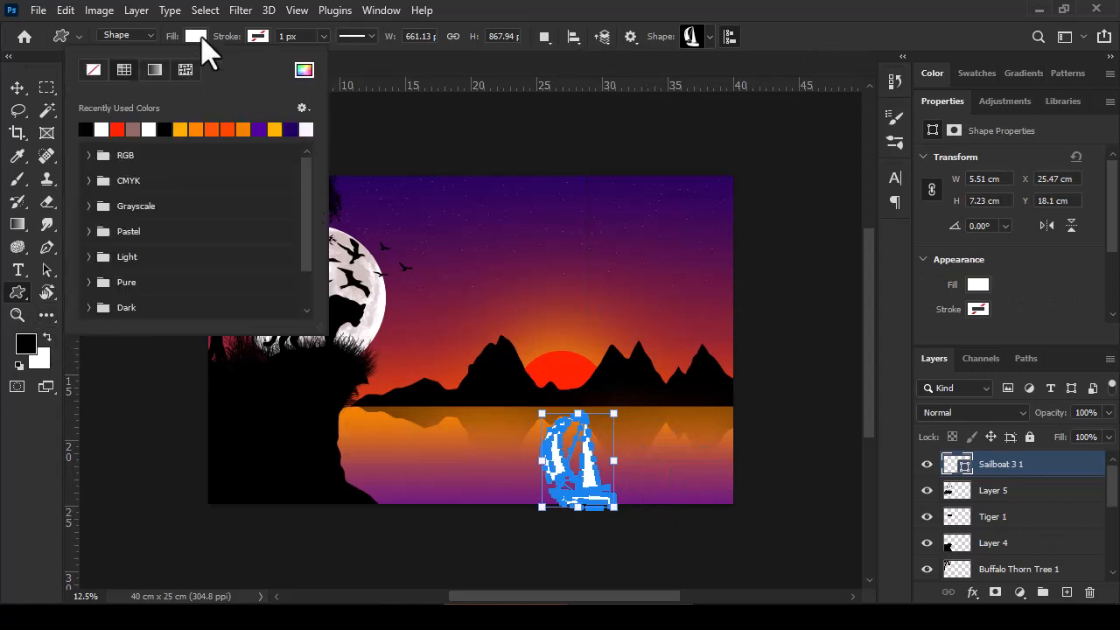
{"action": "left_click", "coordinate": [85, 130]}
{"action": "left_click", "coordinate": [202, 48]}
{"action": "right_click", "coordinate": [1008, 472]}
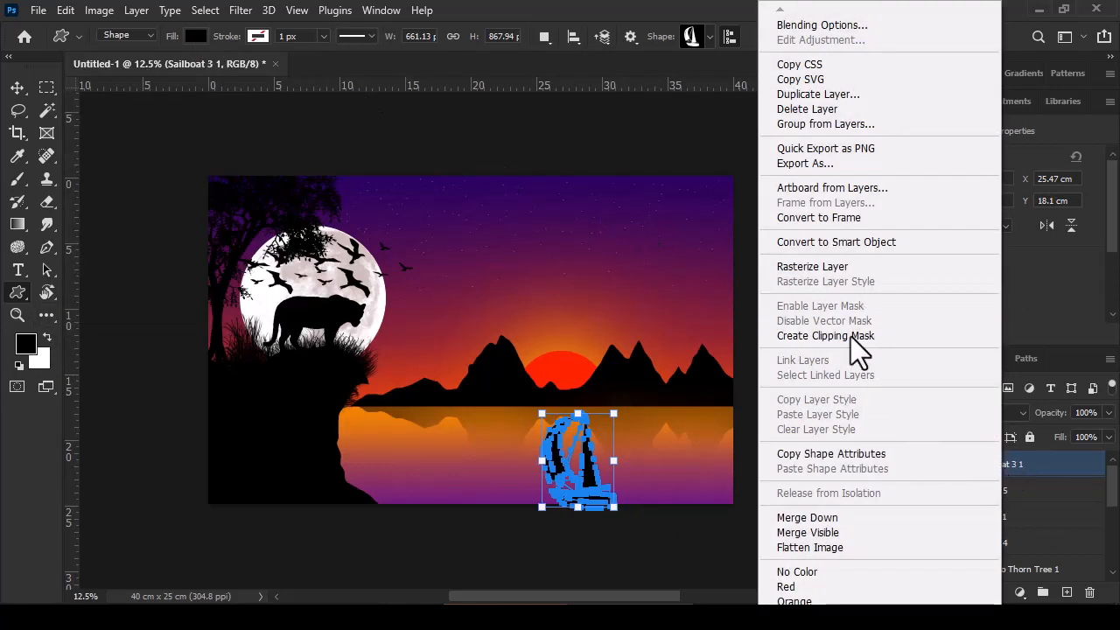
{"action": "left_click", "coordinate": [827, 267]}
Step: Move the sailboat up on the water so its sails overlap the sun and mountains
{"action": "key", "text": "v"}
{"action": "left_click_drag", "start_coordinate": [595, 488], "coordinate": [613, 438]}
{"action": "key", "text": "alt+space"}
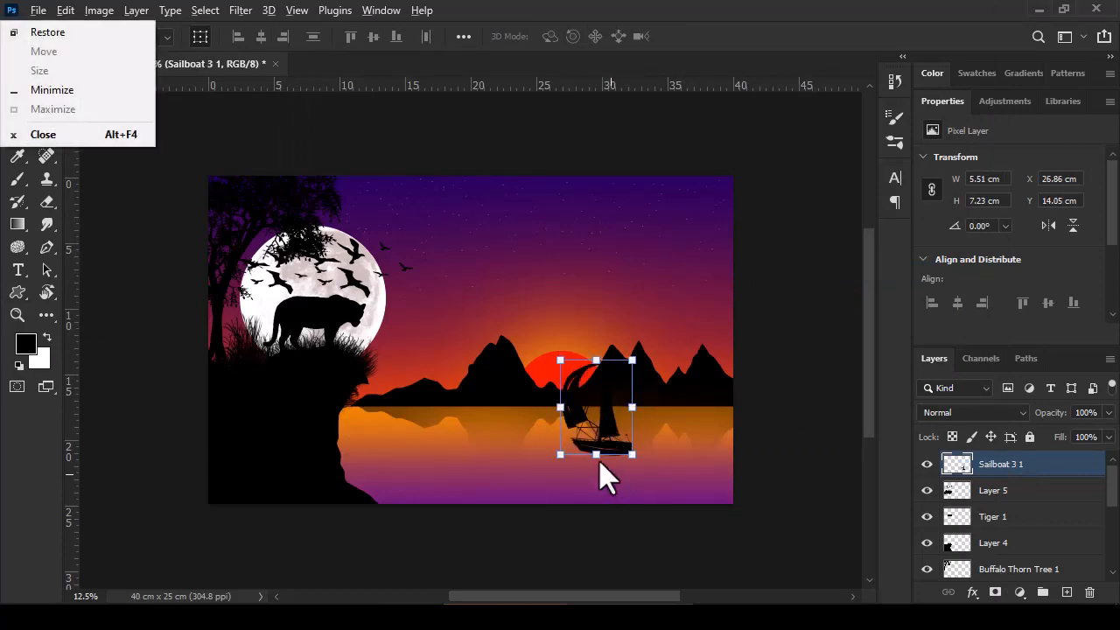
{"action": "key", "text": "Escape"}
Step: Trim the underside of the sailboat's hull with a hard eraser of 29 px and 100% hardness
{"action": "mouse_move", "coordinate": [615, 463]}
{"action": "left_mouse_down"}
{"action": "mouse_move", "coordinate": [757, 470]}
{"action": "mouse_move", "coordinate": [742, 468]}
{"action": "left_mouse_up"}
{"action": "left_click", "coordinate": [47, 202]}
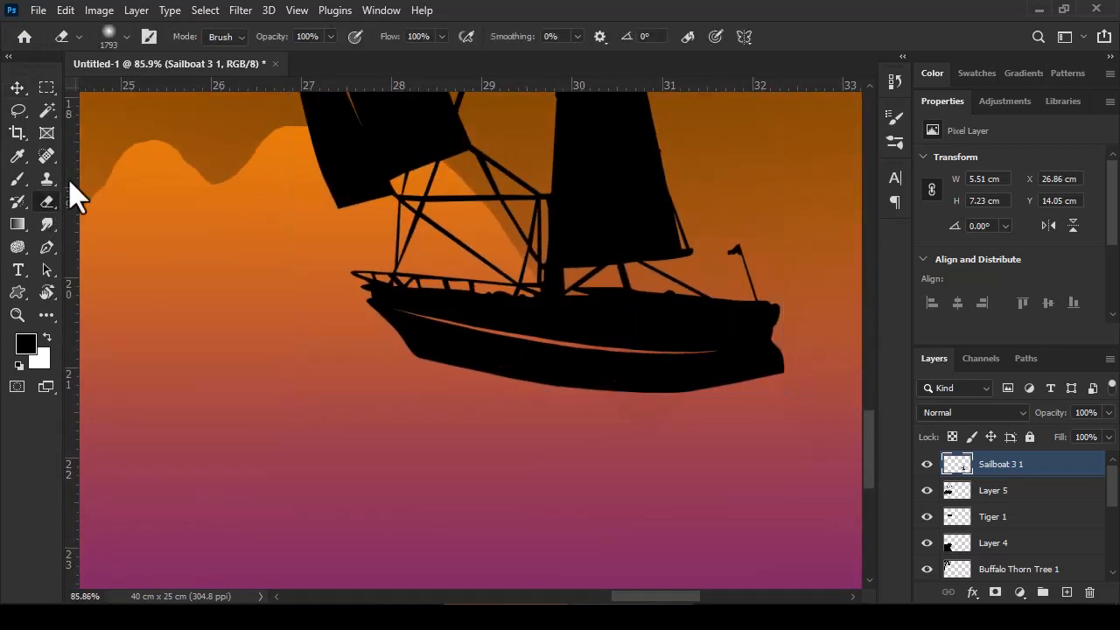
{"action": "left_click", "coordinate": [127, 36]}
{"action": "mouse_move", "coordinate": [114, 123]}
{"action": "left_mouse_down"}
{"action": "mouse_move", "coordinate": [224, 128]}
{"action": "mouse_move", "coordinate": [113, 93]}
{"action": "left_mouse_up"}
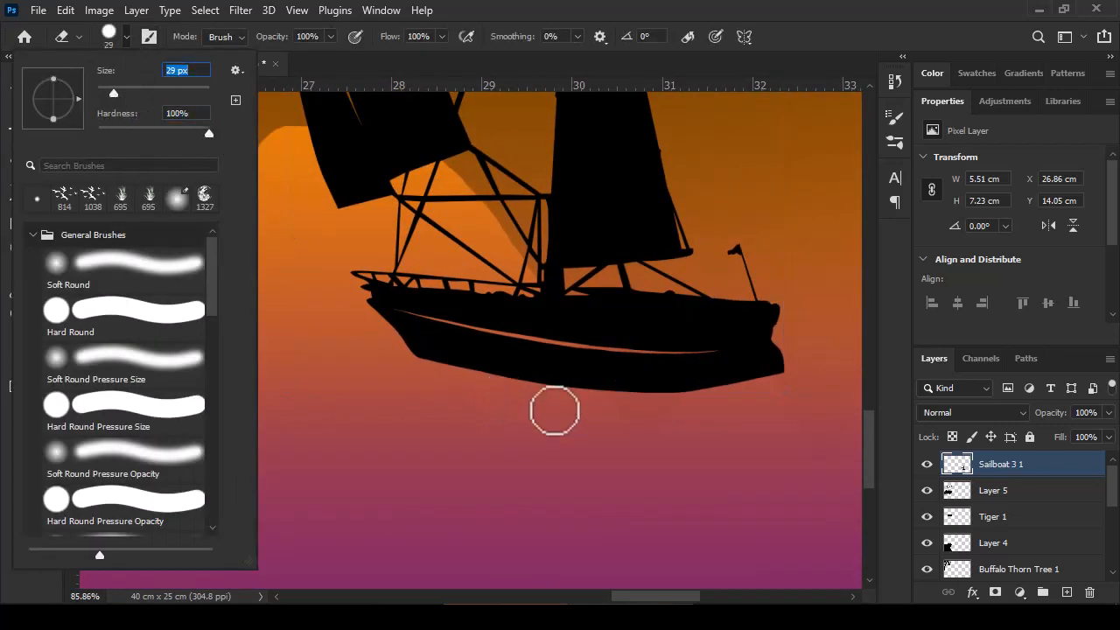
{"action": "mouse_move", "coordinate": [780, 390]}
{"action": "left_mouse_down"}
{"action": "mouse_move", "coordinate": [617, 398]}
{"action": "mouse_move", "coordinate": [479, 383]}
{"action": "mouse_move", "coordinate": [754, 395]}
{"action": "left_mouse_up"}
Step: Duplicate the sailboat below its hull and flip the copy vertically as a water reflection
{"action": "key", "text": "ctrl+0"}
{"action": "key", "text": "v"}
{"action": "left_click_drag", "start_coordinate": [680, 482], "coordinate": [673, 551]}
{"action": "right_click", "coordinate": [544, 480]}
{"action": "left_click", "coordinate": [573, 460]}
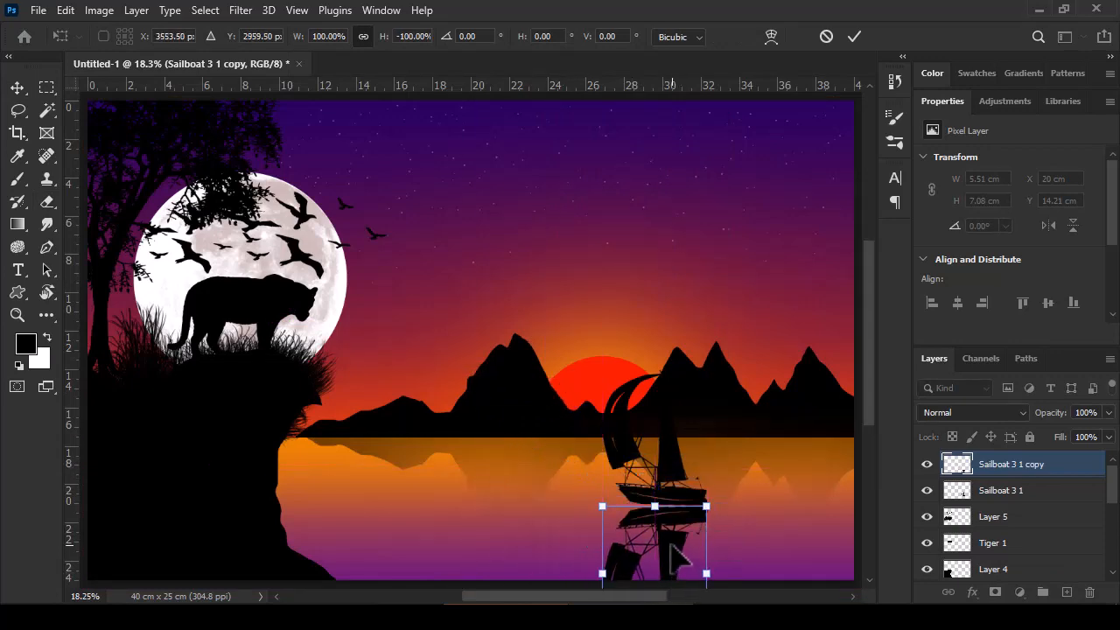
Step: Align the flipped sailboat copy directly beneath the original so the two hulls meet at the waterline
{"action": "key", "text": "ctrl+plus"}
{"action": "key", "text": "ctrl+plus"}
{"action": "left_click_drag", "start_coordinate": [609, 597], "coordinate": [655, 598]}
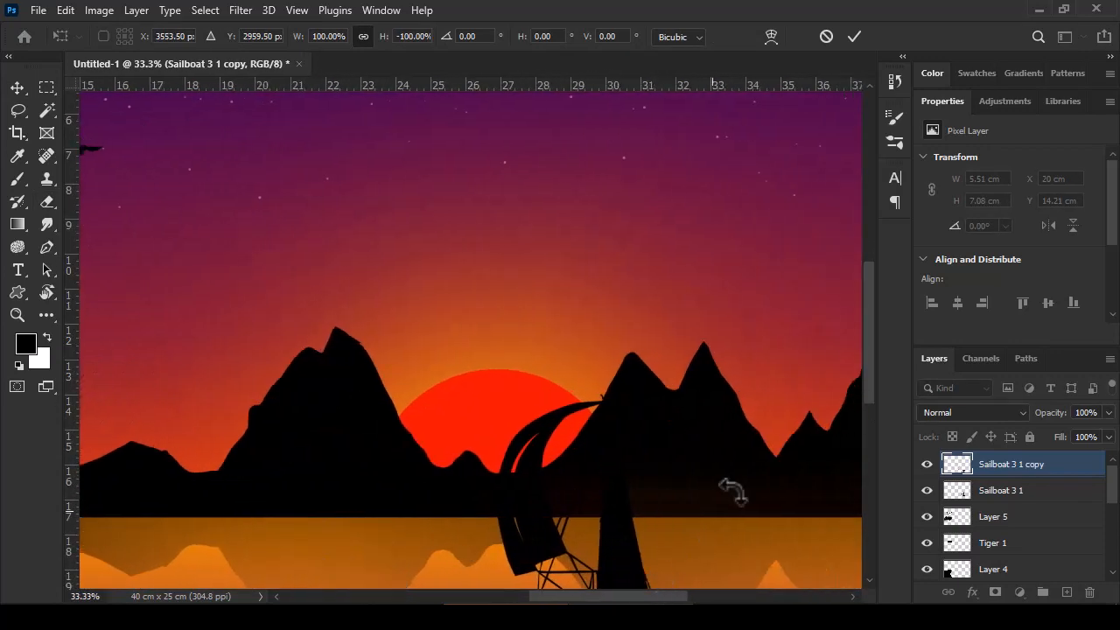
{"action": "left_click_drag", "start_coordinate": [870, 381], "coordinate": [869, 482]}
{"action": "left_click_drag", "start_coordinate": [655, 324], "coordinate": [756, 344]}
{"action": "left_click_drag", "start_coordinate": [611, 302], "coordinate": [613, 300]}
Step: Reduce the reflected sailboat layer's opacity to 50% and apply its transform
{"action": "left_click_drag", "start_coordinate": [1058, 417], "coordinate": [1050, 425]}
{"action": "key", "text": "ctrl+0"}
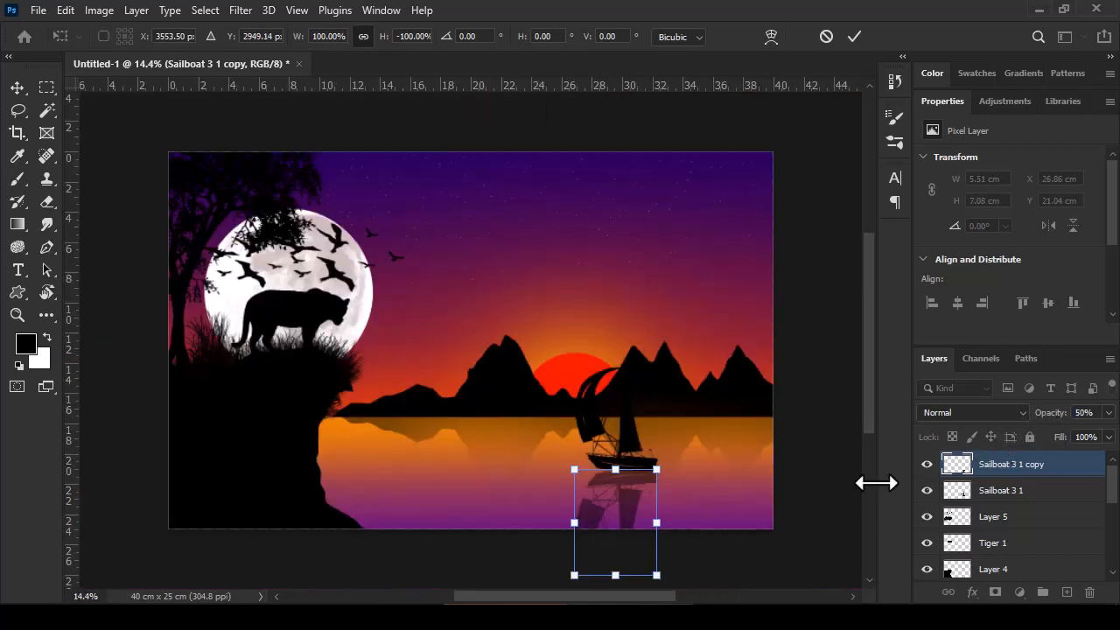
{"action": "left_click", "coordinate": [44, 181]}
{"action": "left_click", "coordinate": [52, 160]}
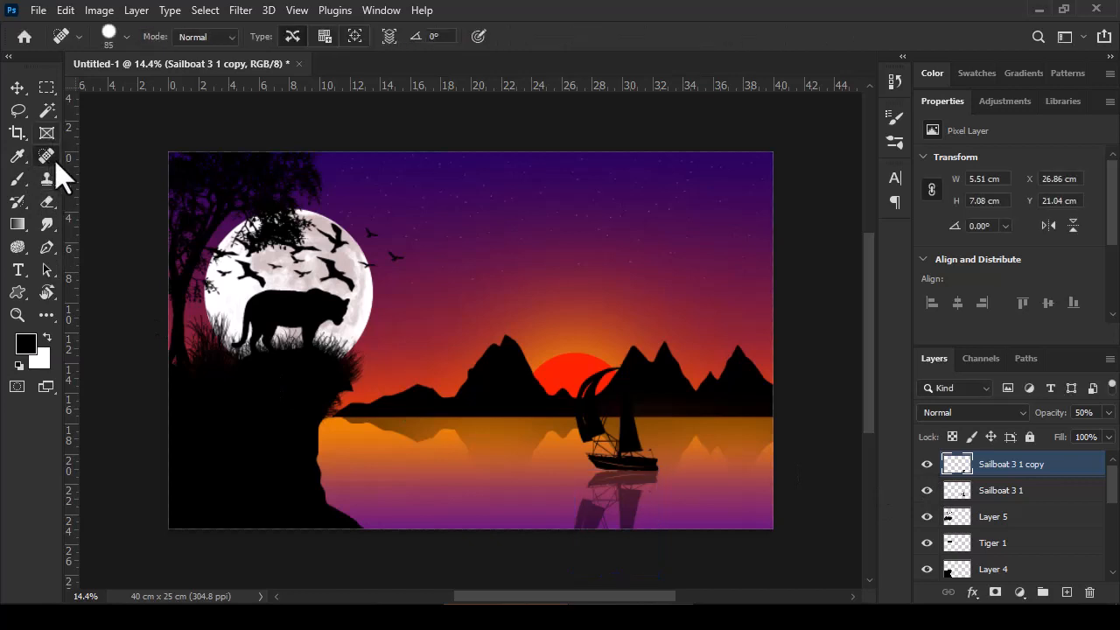
Step: Fade the lower part of the sailboat's reflection with a soft eraser of 511 px and 0% hardness
{"action": "left_click", "coordinate": [50, 202]}
{"action": "left_click", "coordinate": [126, 38]}
{"action": "left_click_drag", "start_coordinate": [210, 133], "coordinate": [96, 134]}
{"action": "left_click_drag", "start_coordinate": [111, 94], "coordinate": [201, 95]}
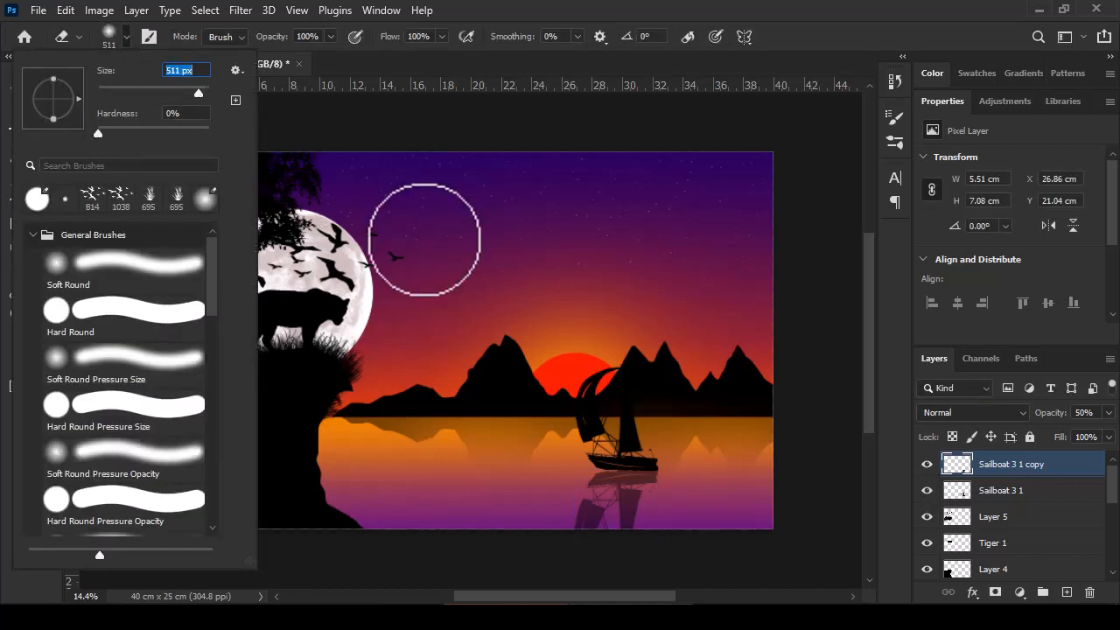
{"action": "left_click", "coordinate": [672, 565]}
{"action": "left_click", "coordinate": [619, 560]}
{"action": "mouse_move", "coordinate": [617, 557]}
{"action": "left_mouse_down"}
{"action": "mouse_move", "coordinate": [567, 562]}
{"action": "mouse_move", "coordinate": [637, 540]}
{"action": "left_mouse_up"}
{"action": "left_click_drag", "start_coordinate": [594, 556], "coordinate": [571, 547]}
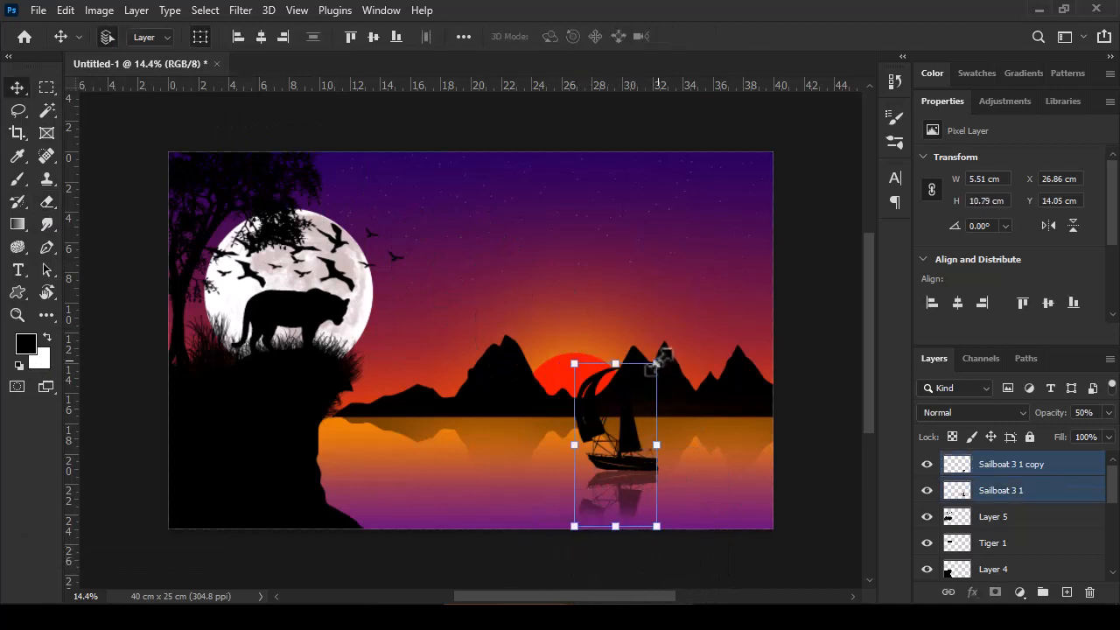
Step: Scale the sailboat and its reflection together to 92.65% width and 61.19% height, and place them on the water near the canvas's right edge
{"action": "left_click_drag", "start_coordinate": [659, 360], "coordinate": [650, 399]}
{"action": "left_click_drag", "start_coordinate": [646, 461], "coordinate": [713, 490]}
{"action": "left_click_drag", "start_coordinate": [684, 408], "coordinate": [716, 440]}
{"action": "left_click_drag", "start_coordinate": [689, 480], "coordinate": [738, 474]}
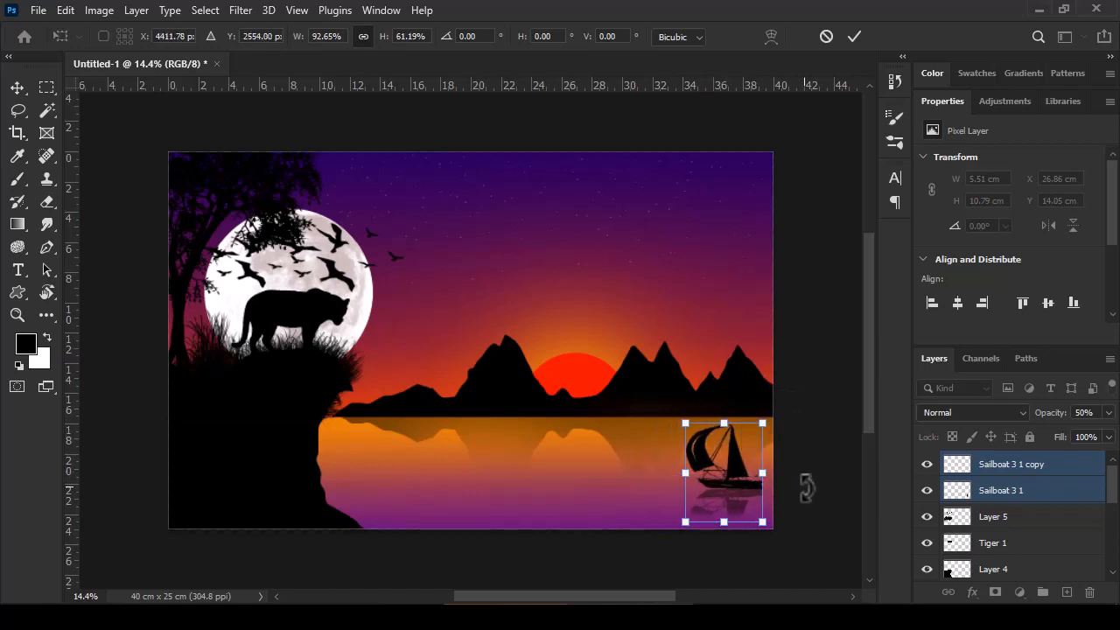
{"action": "key", "text": "Return"}
{"action": "left_click", "coordinate": [835, 499]}
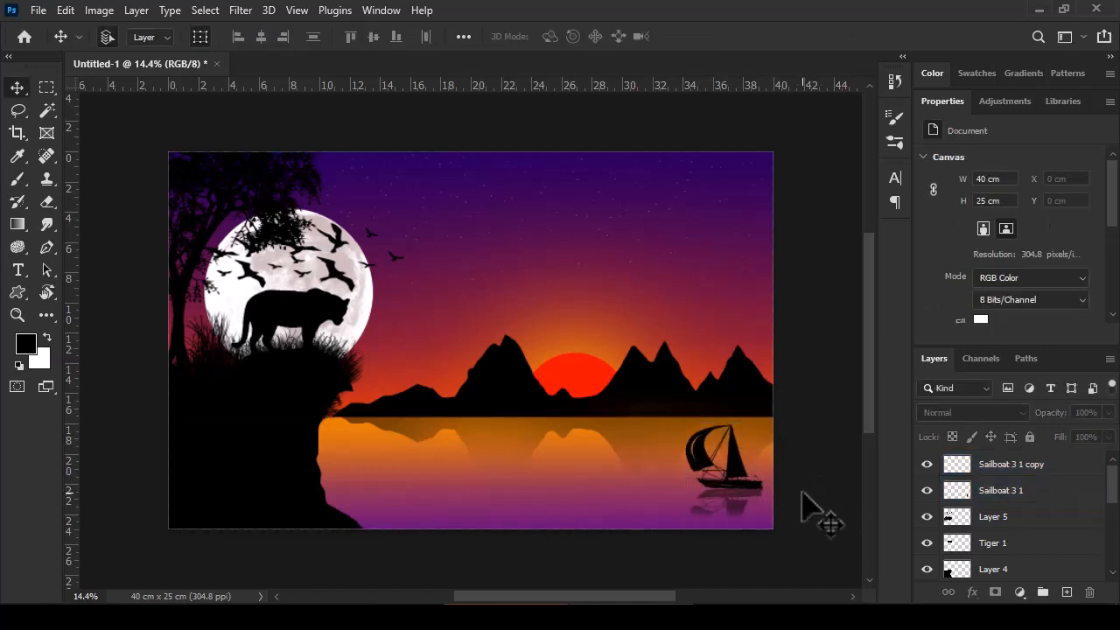